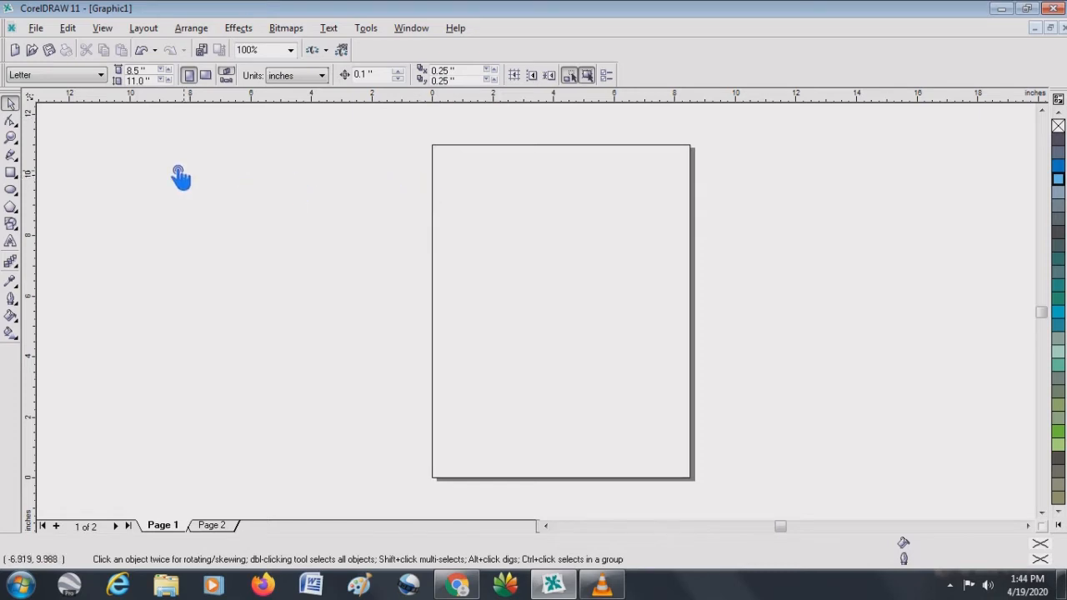
- Set the paper size to A4, and switch it back to Letter
left_click(103, 76)
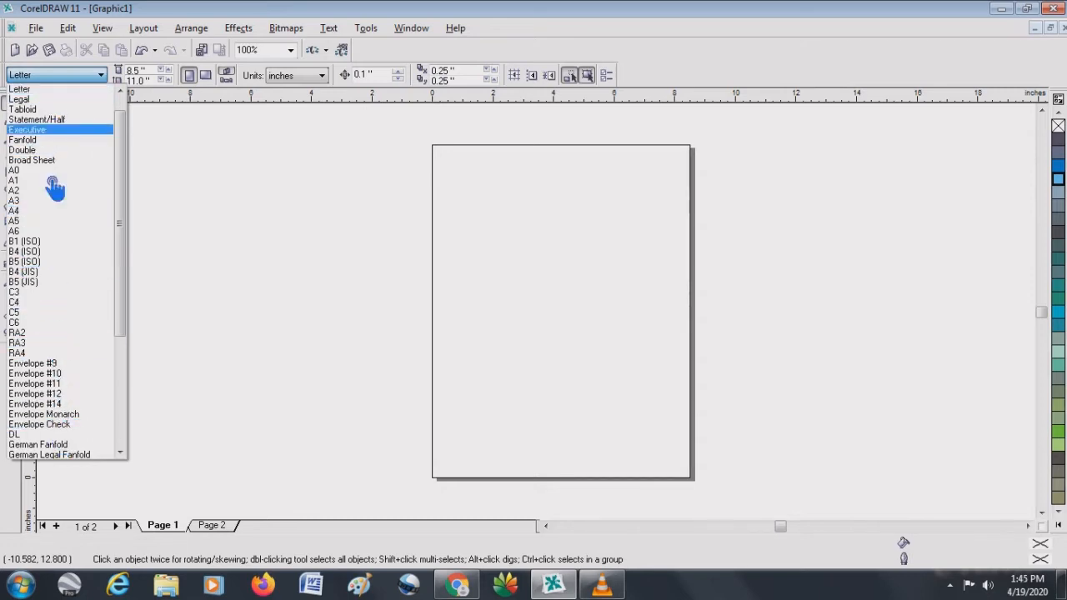
left_click(32, 219)
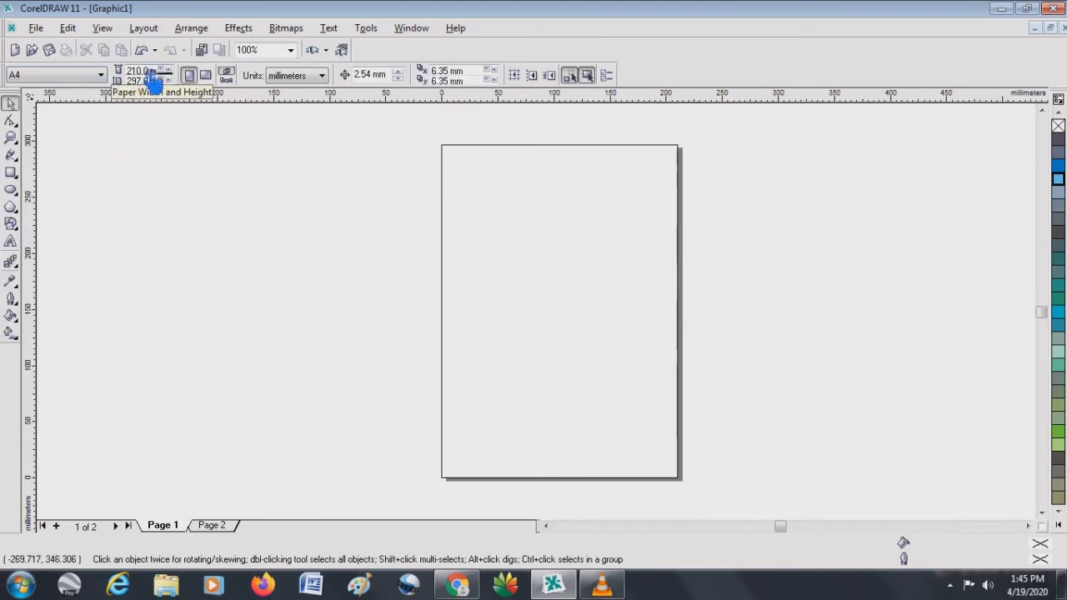
left_click(106, 76)
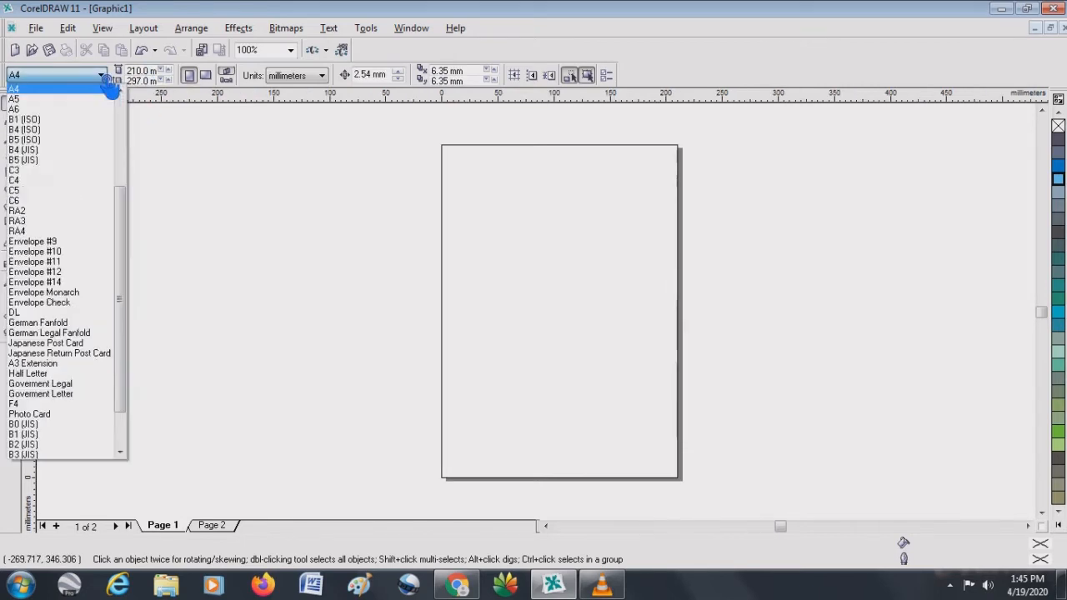
left_click_drag(131, 197, 131, 105)
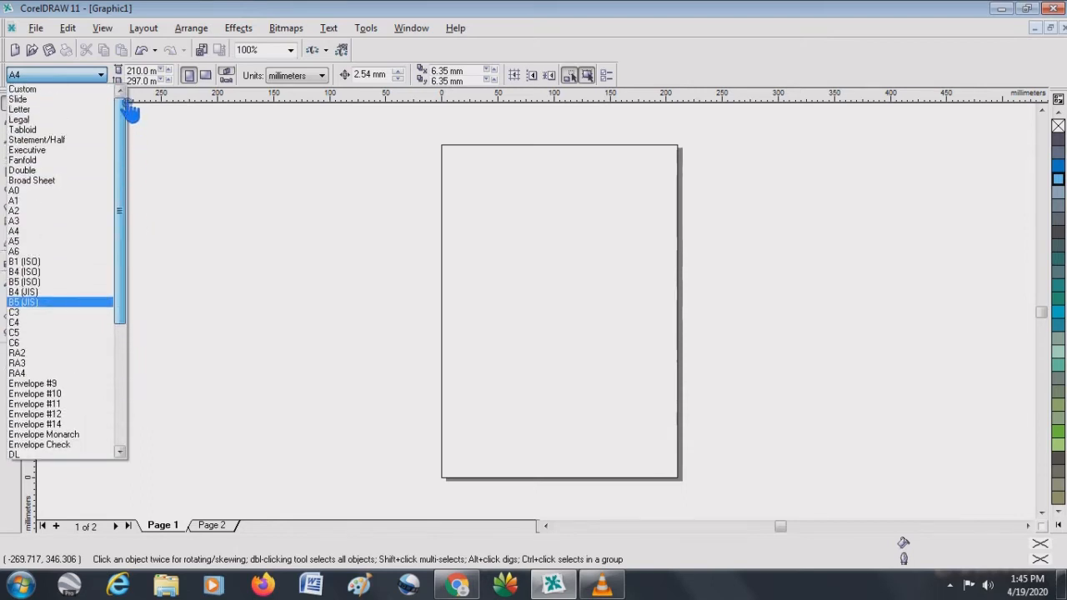
left_click(63, 110)
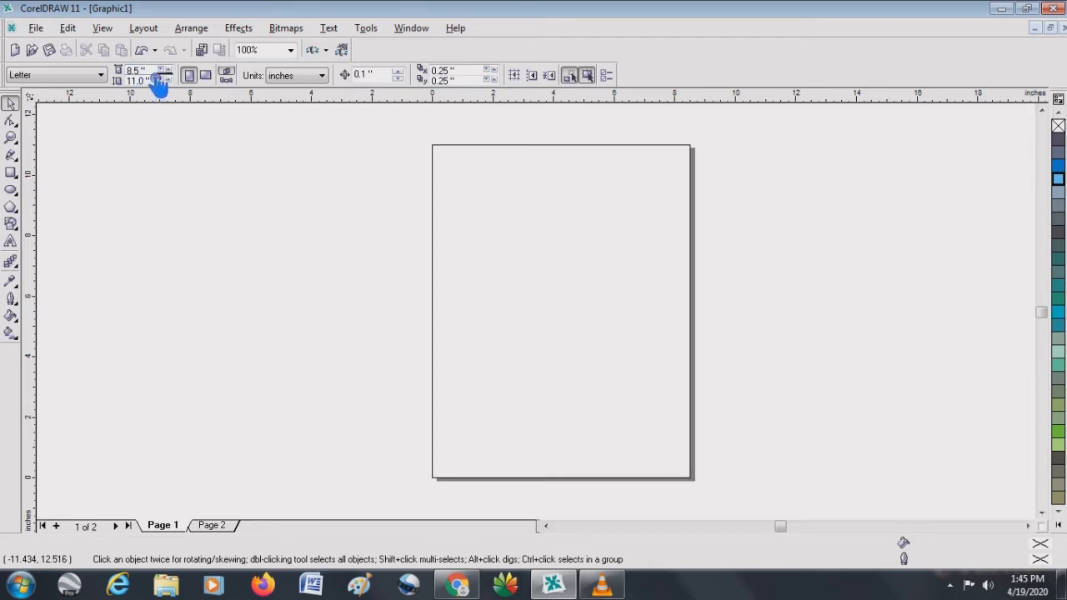
- Increase the page width in small increments to 8.95 inches
left_click(103, 77)
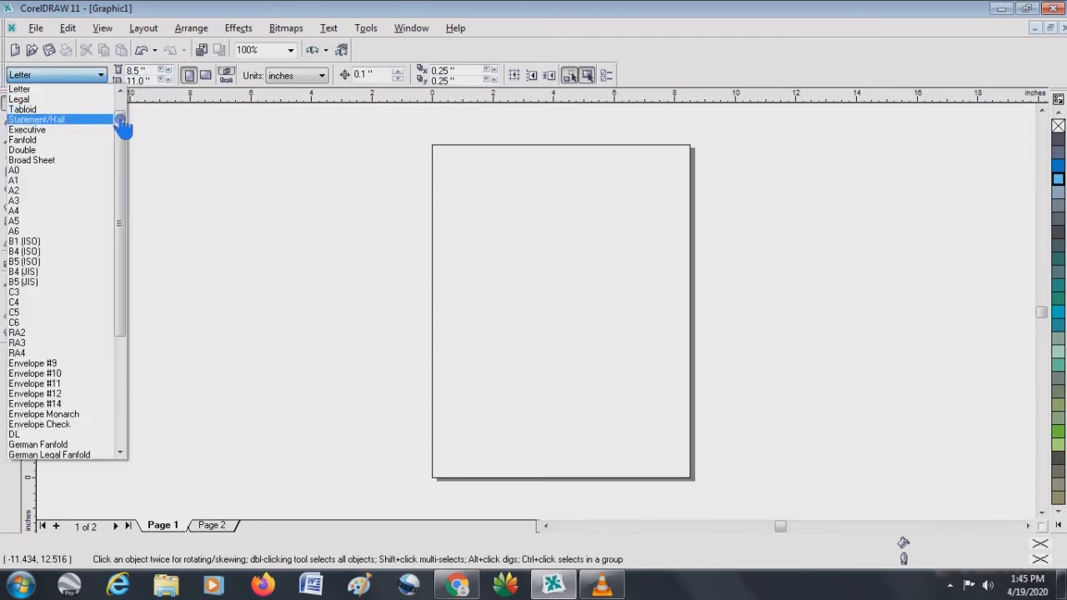
left_click_drag(124, 131, 129, 101)
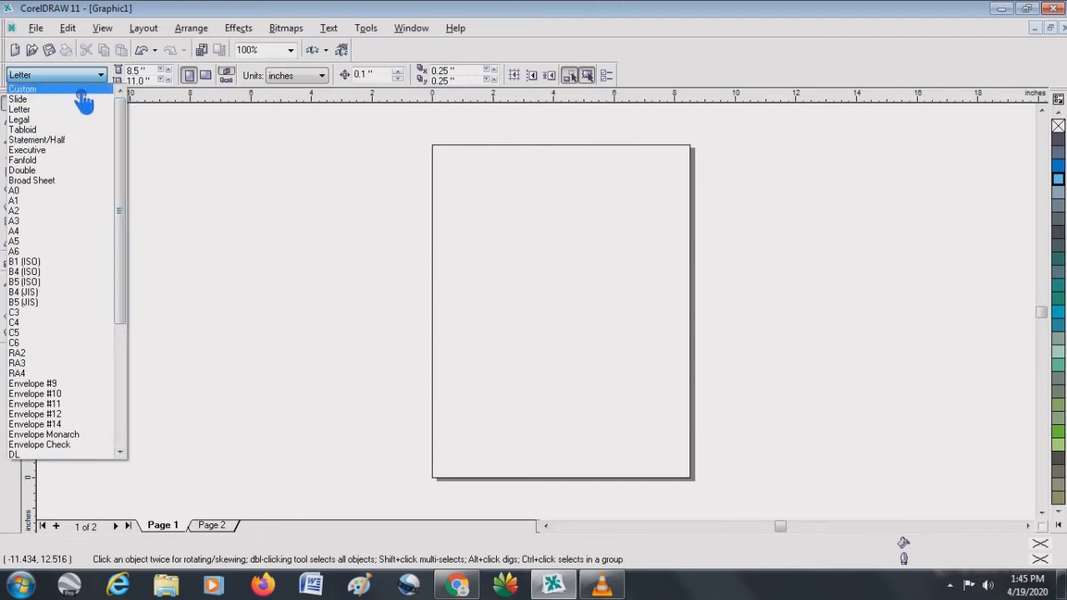
left_click(150, 76)
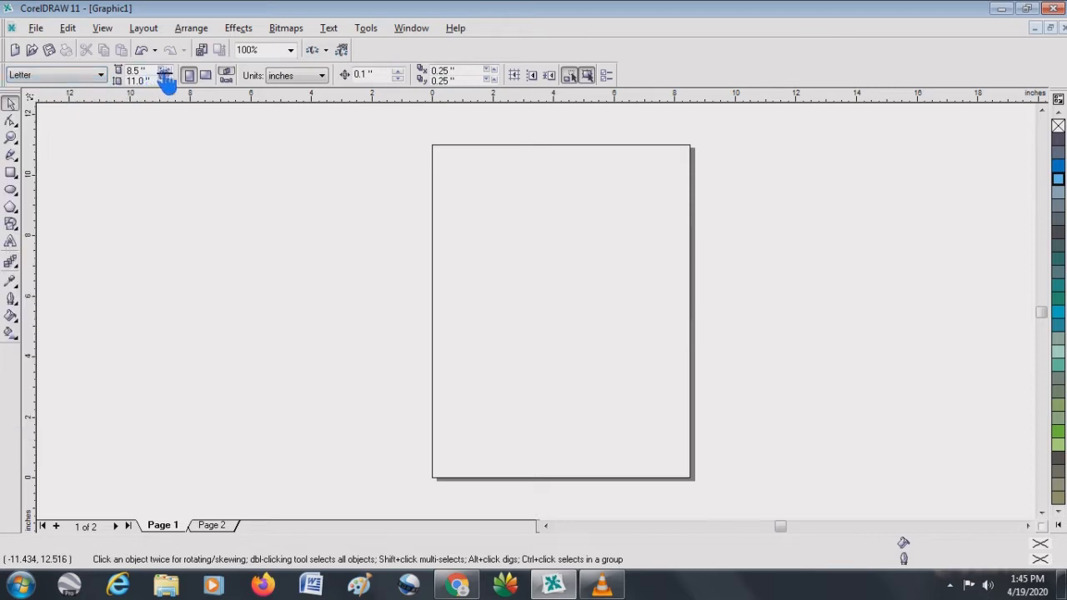
left_click(169, 70)
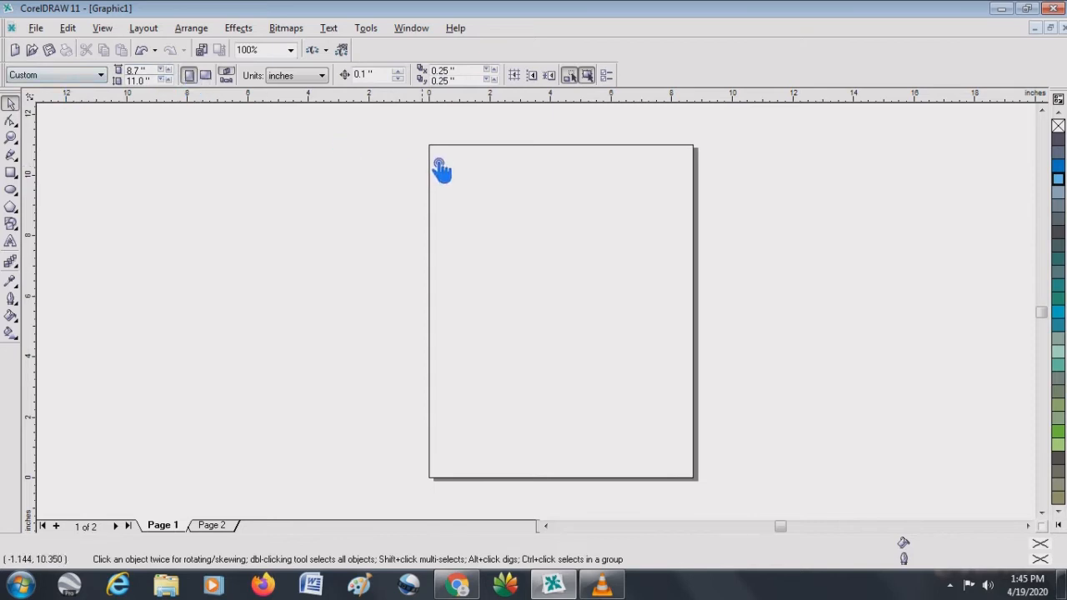
left_click(169, 70)
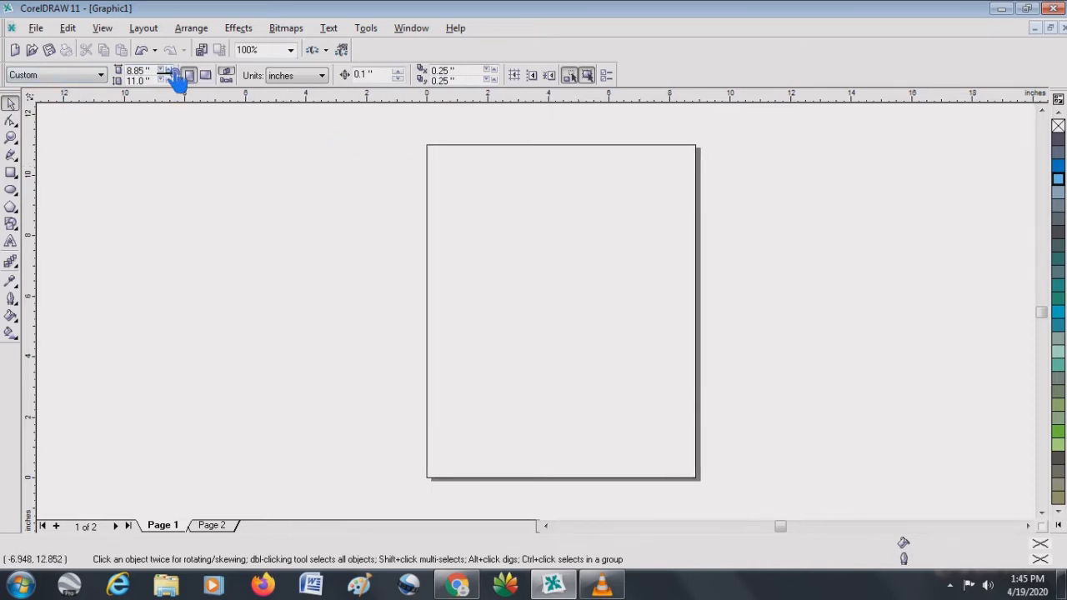
left_click(170, 70)
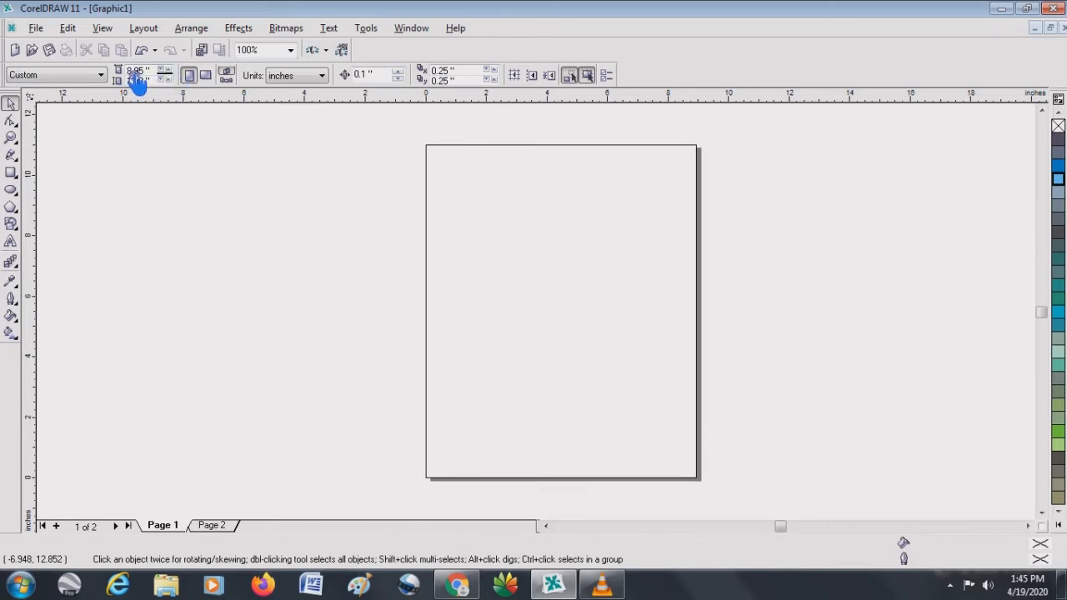
- Set a custom page size of 8 by 8 inches, and return the paper size to Letter
left_click_drag(132, 72, 177, 75)
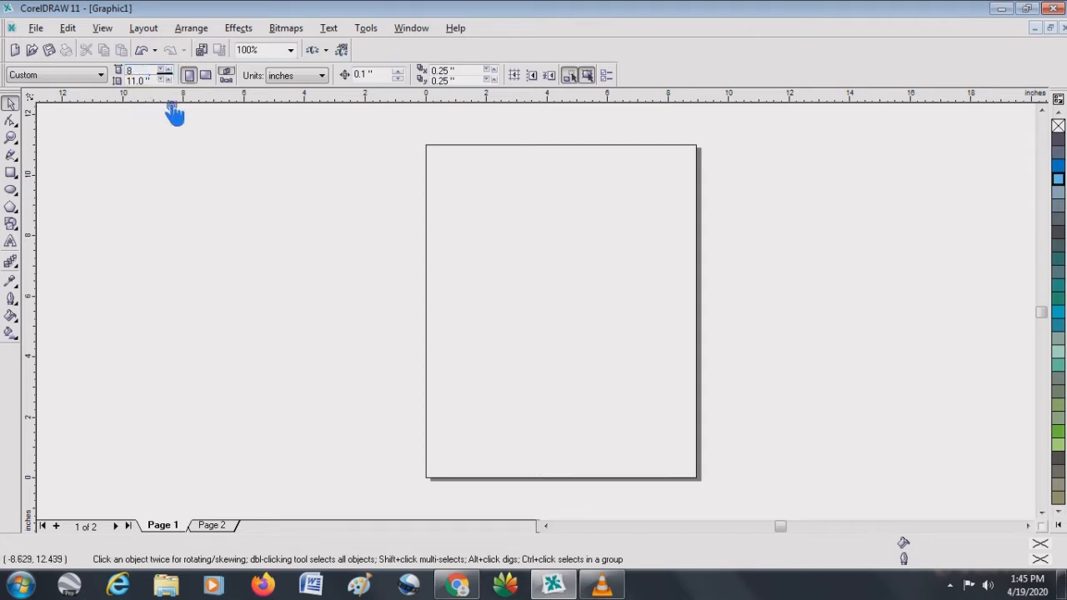
left_click_drag(133, 82, 177, 82)
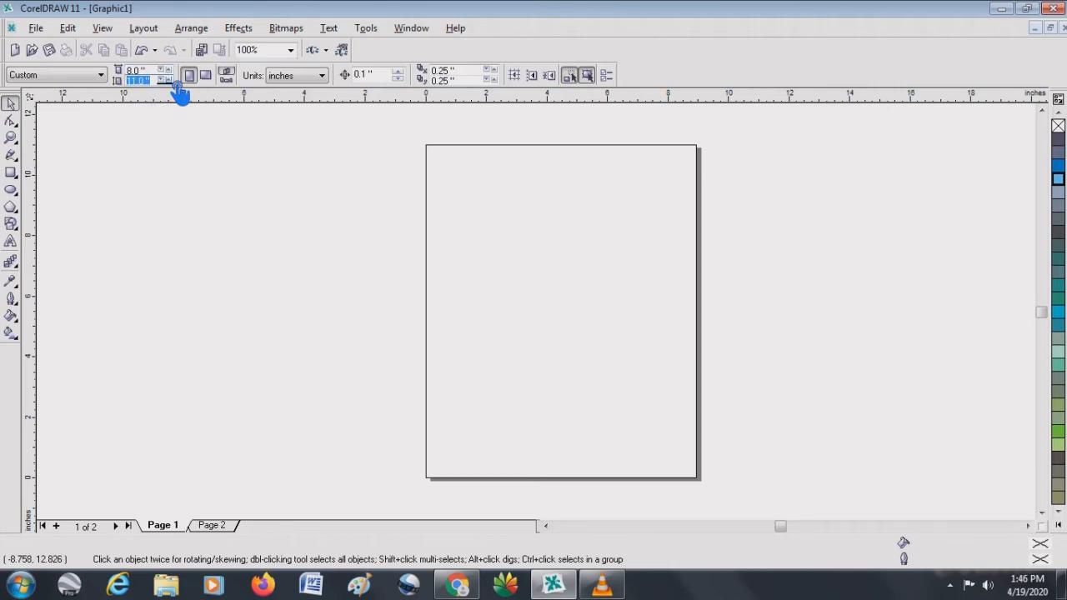
key("Return")
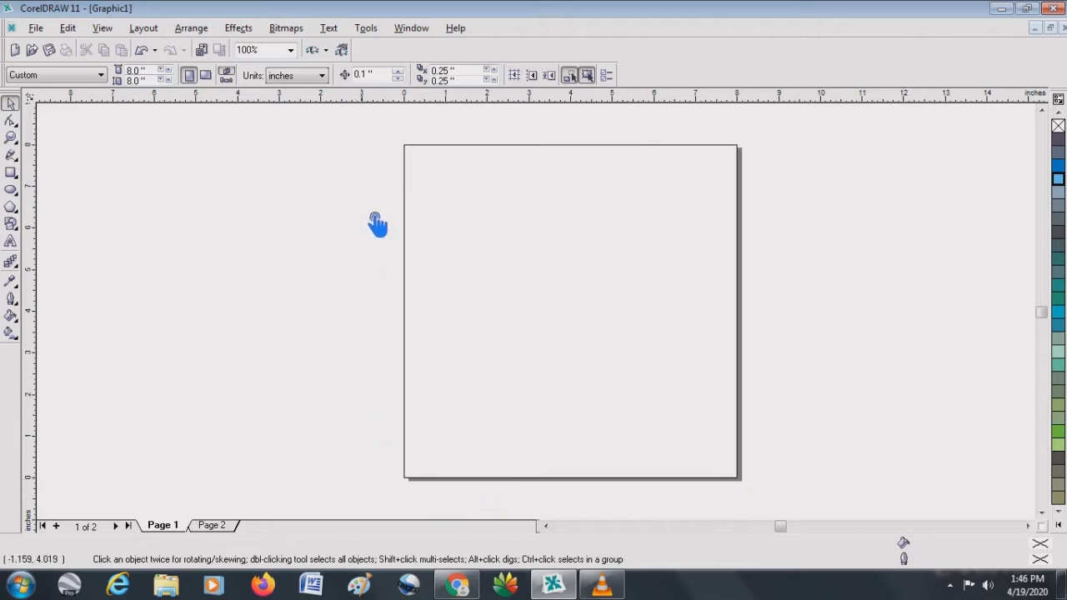
left_click(101, 75)
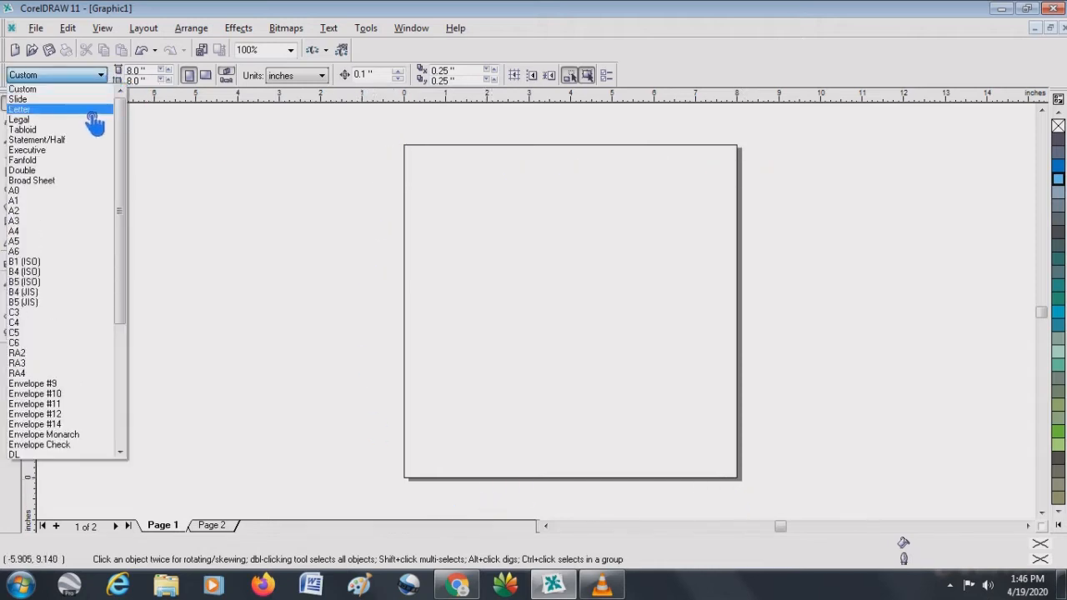
left_click(93, 109)
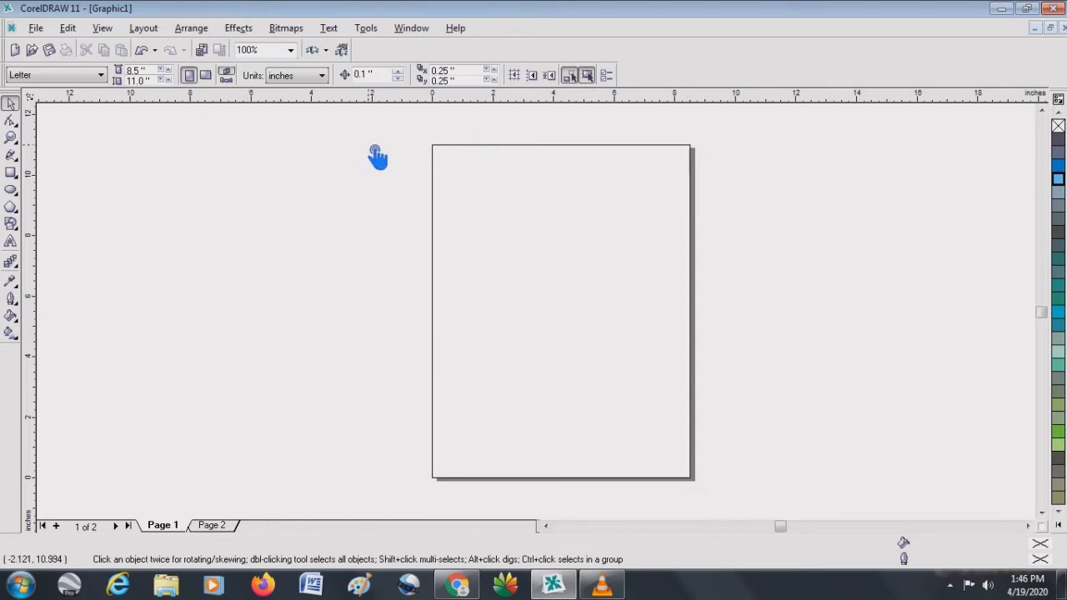
- Switch the page orientation to landscape and back to portrait
left_click(210, 81)
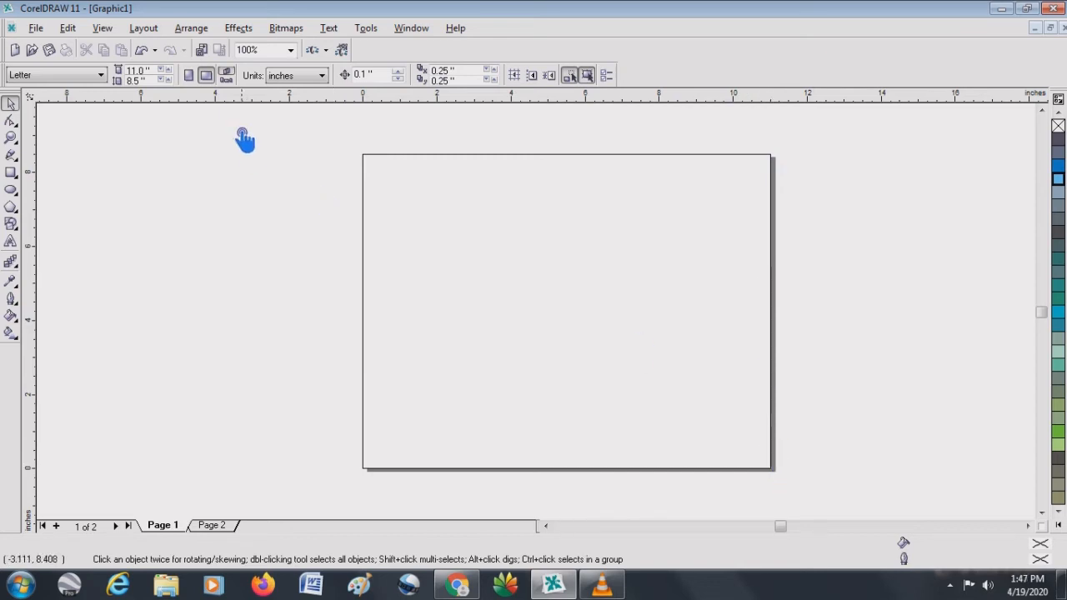
left_click(190, 76)
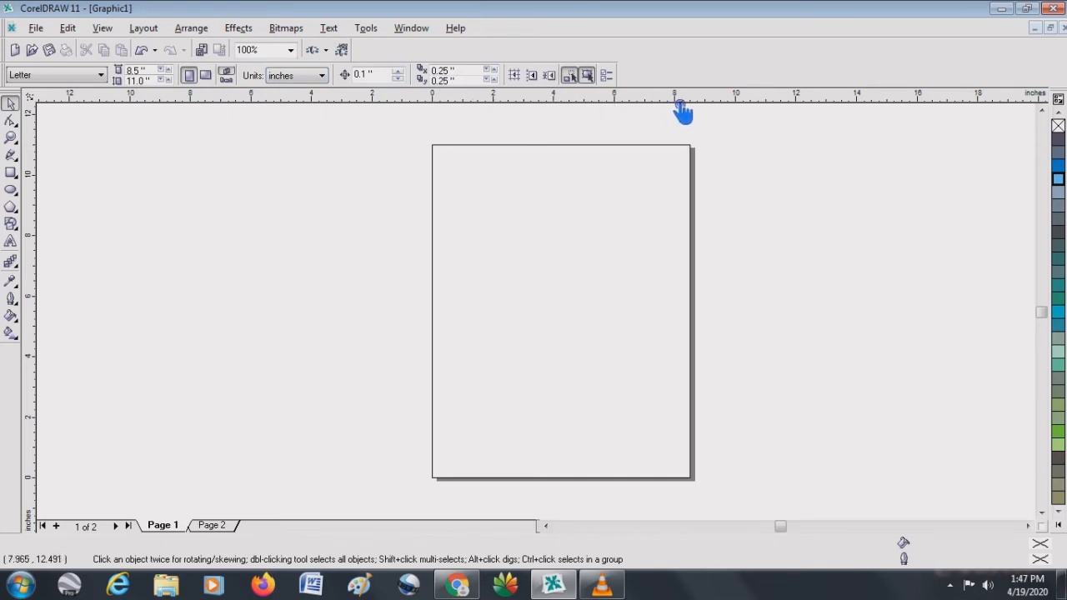
- Change the drawing units to millimeters, and set them back to inches
left_click(325, 79)
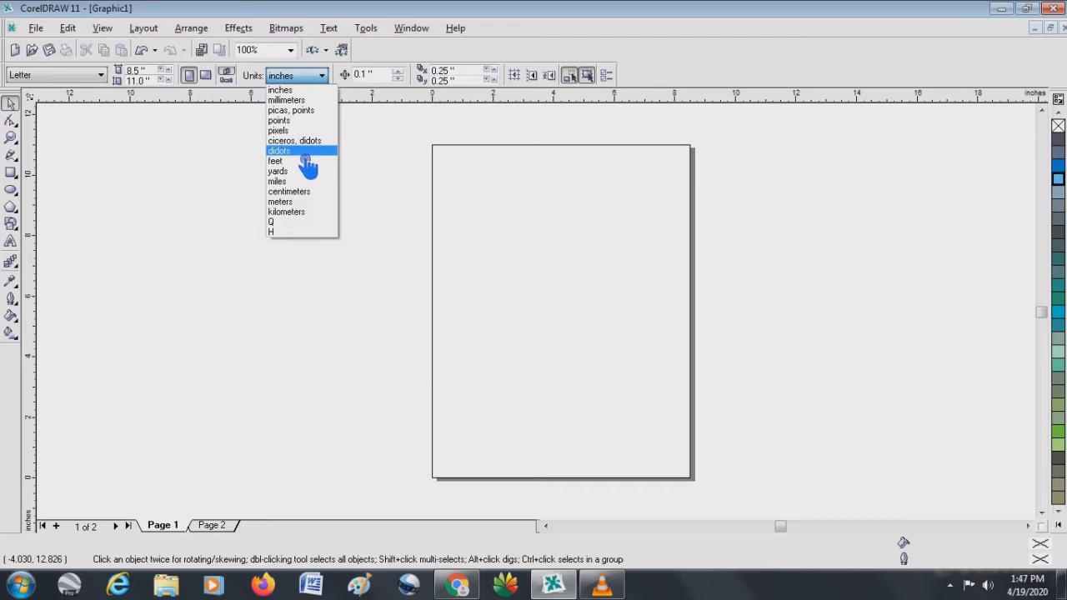
left_click(300, 101)
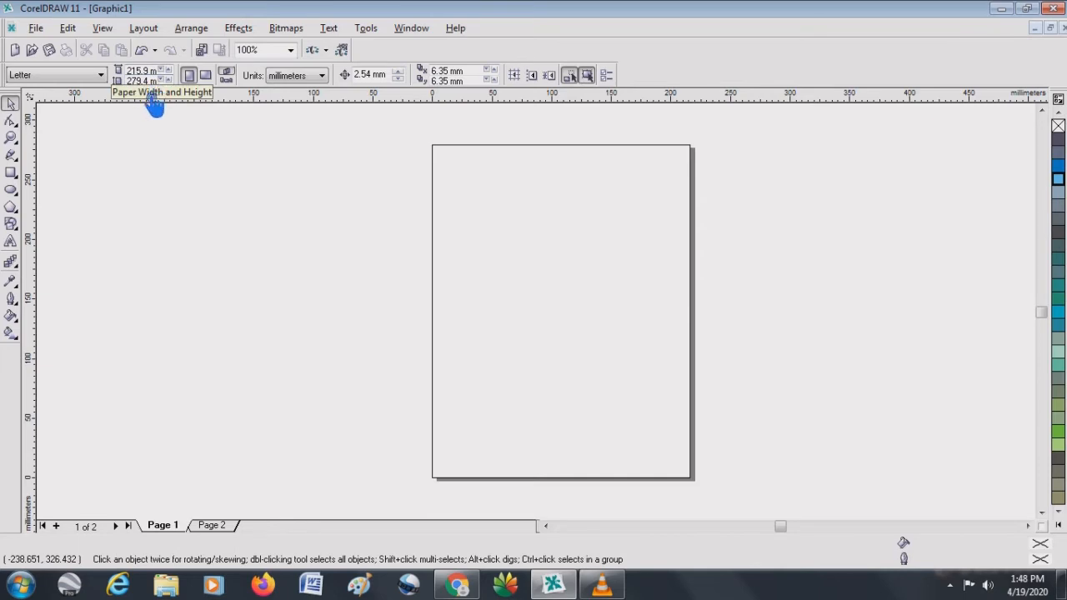
left_click(324, 76)
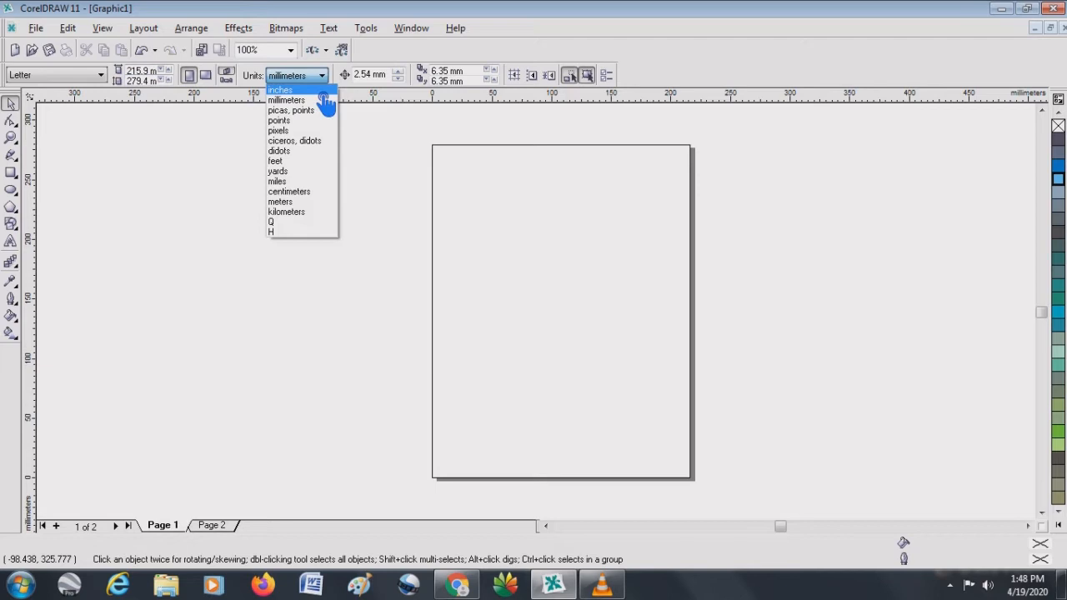
left_click(323, 90)
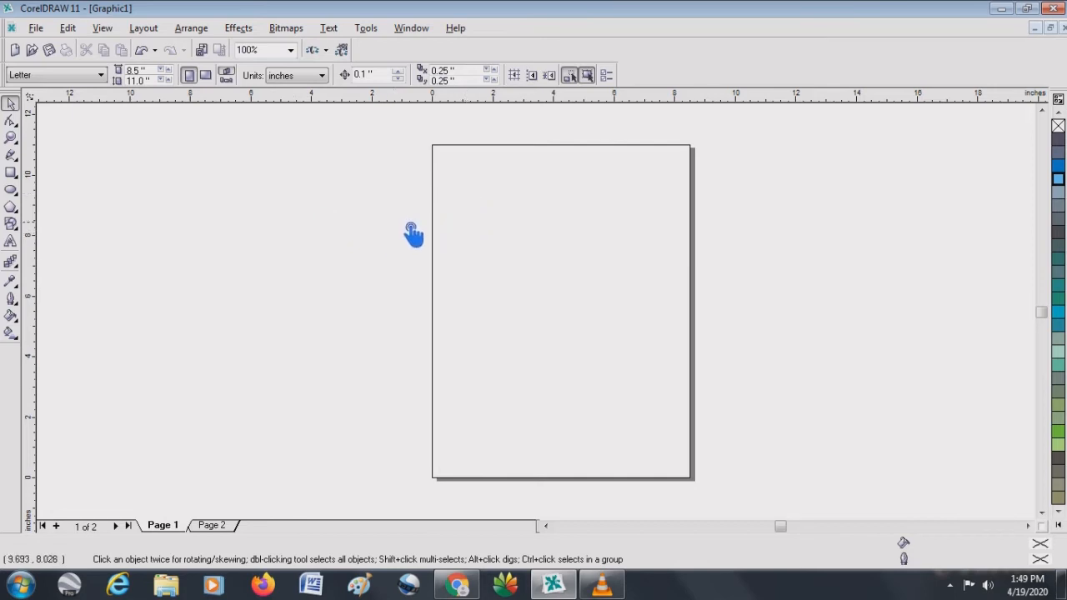
- Draw a rectangle about 1.5 by 1.7 inches near the page's upper-left corner and move it to a center of about 1.84, 8.96 inches
left_click(13, 174)
left_click_drag(450, 187, 496, 237)
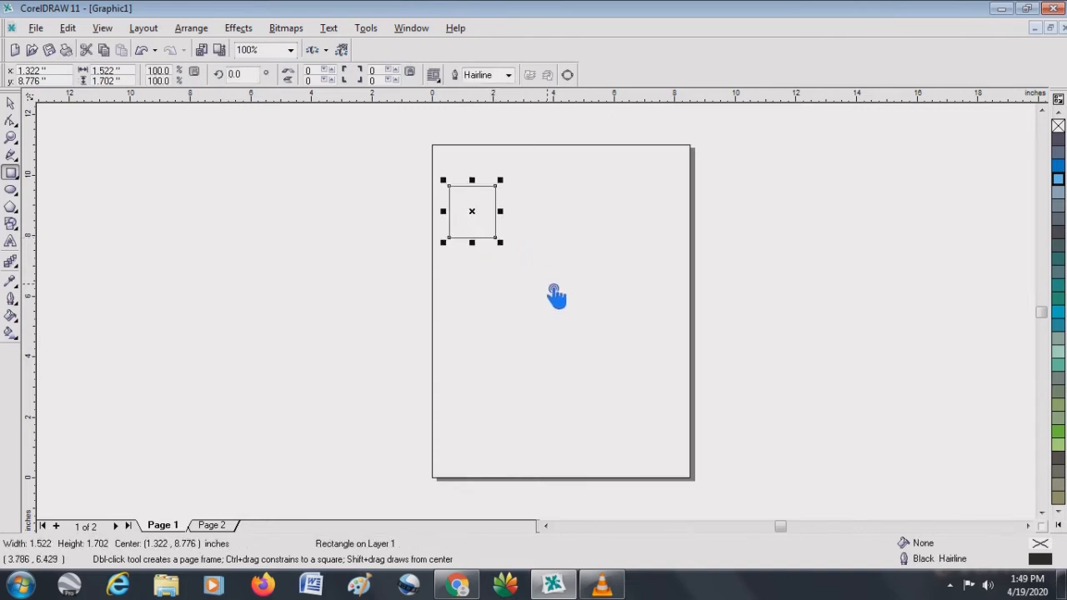
left_click(10, 104)
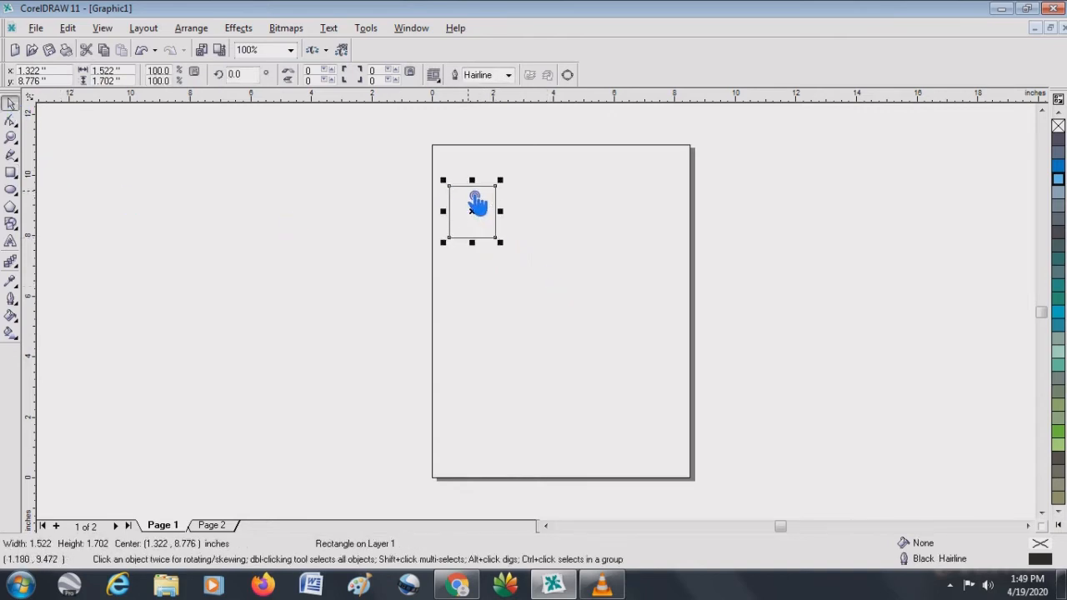
left_click_drag(481, 209, 626, 199)
left_click_drag(623, 243, 499, 209)
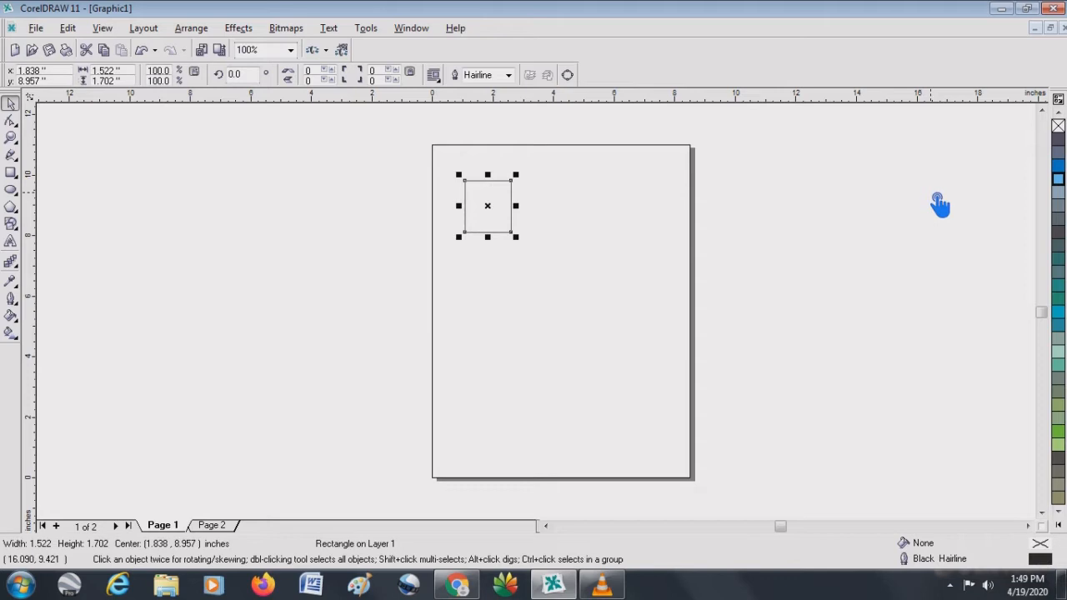
- Nudge the rectangle five steps right, two down, two left and two up, using the 0.1-inch nudge offset
key("Right")
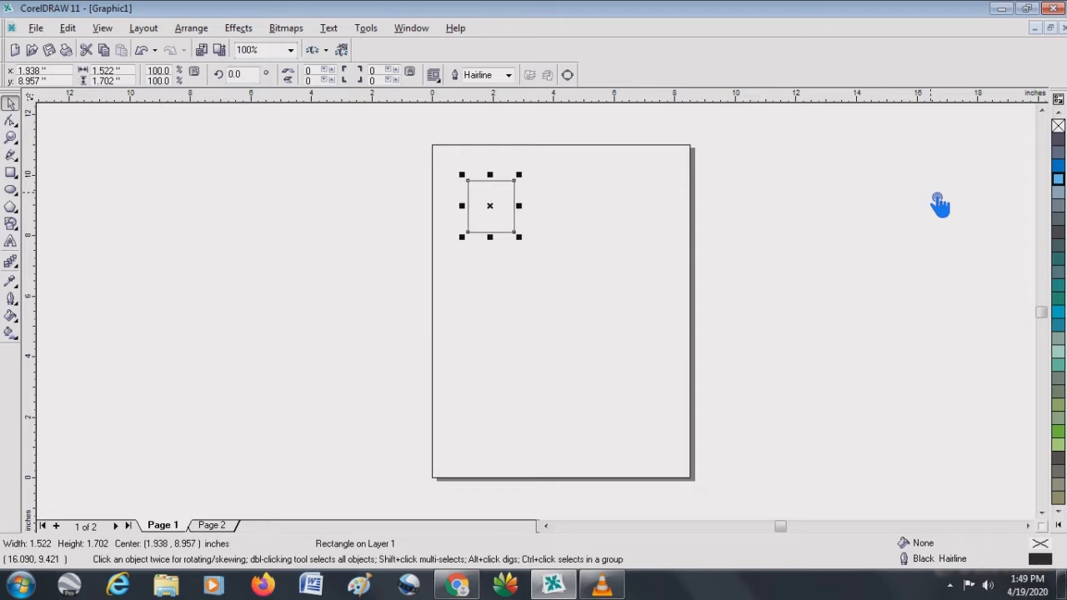
key("Right")
key("Right")
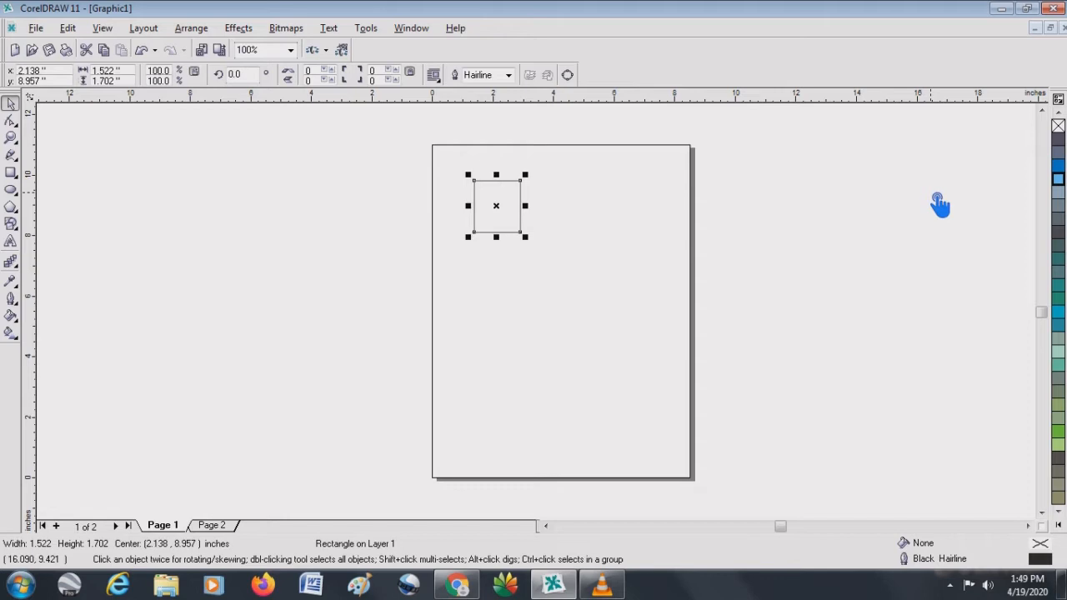
key("Right")
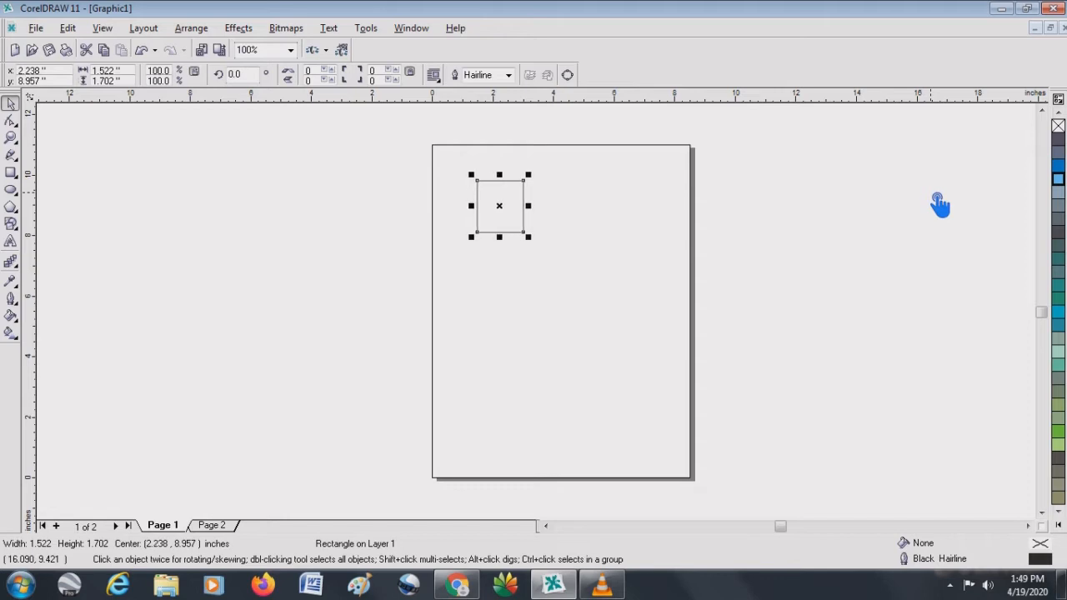
key("Right")
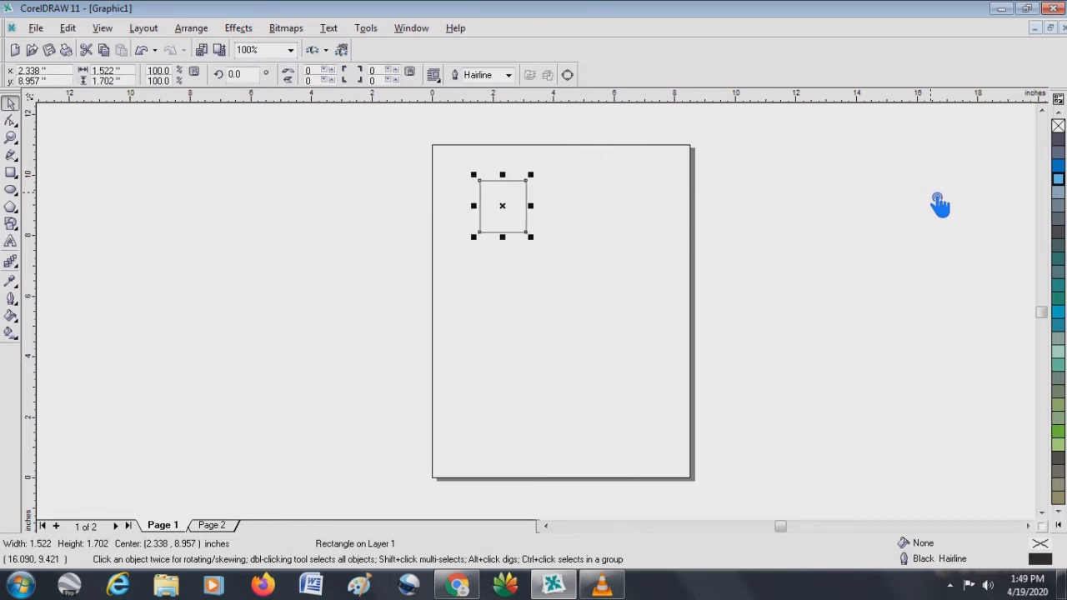
key("Down")
key("Down")
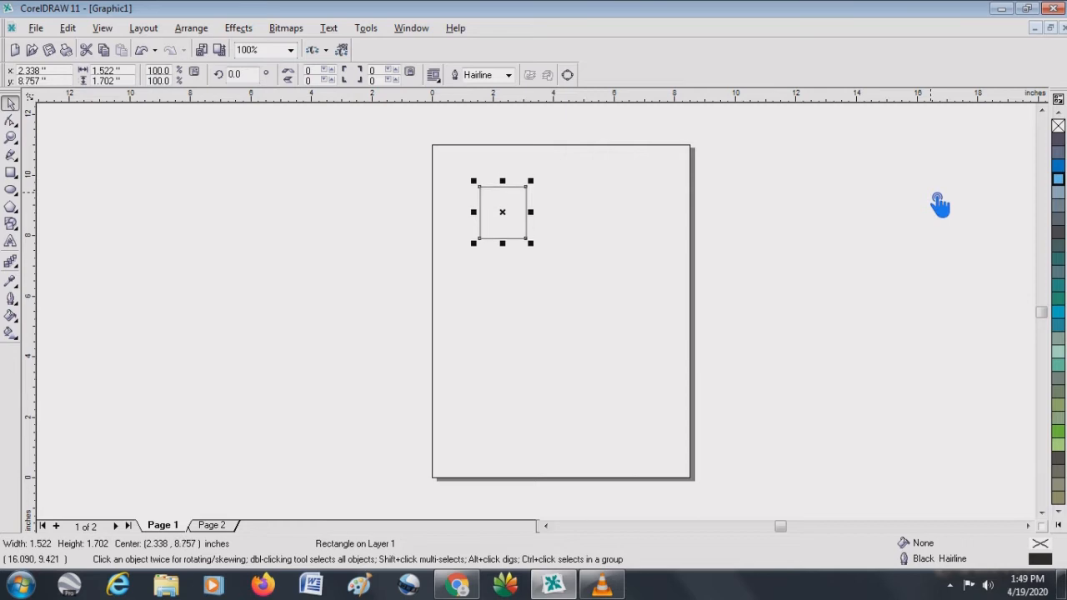
key("Left")
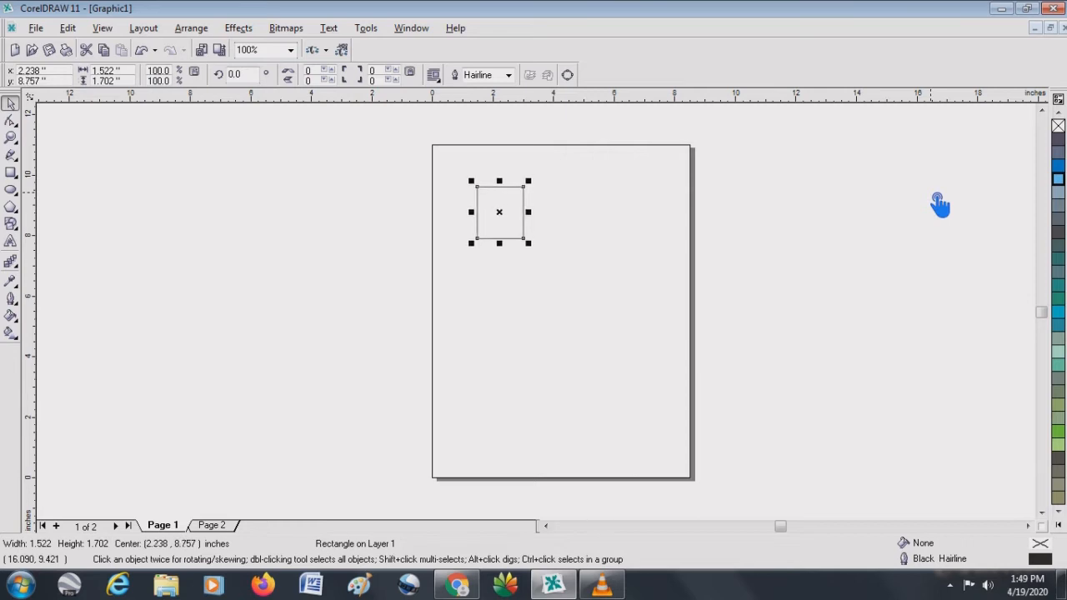
key("Left")
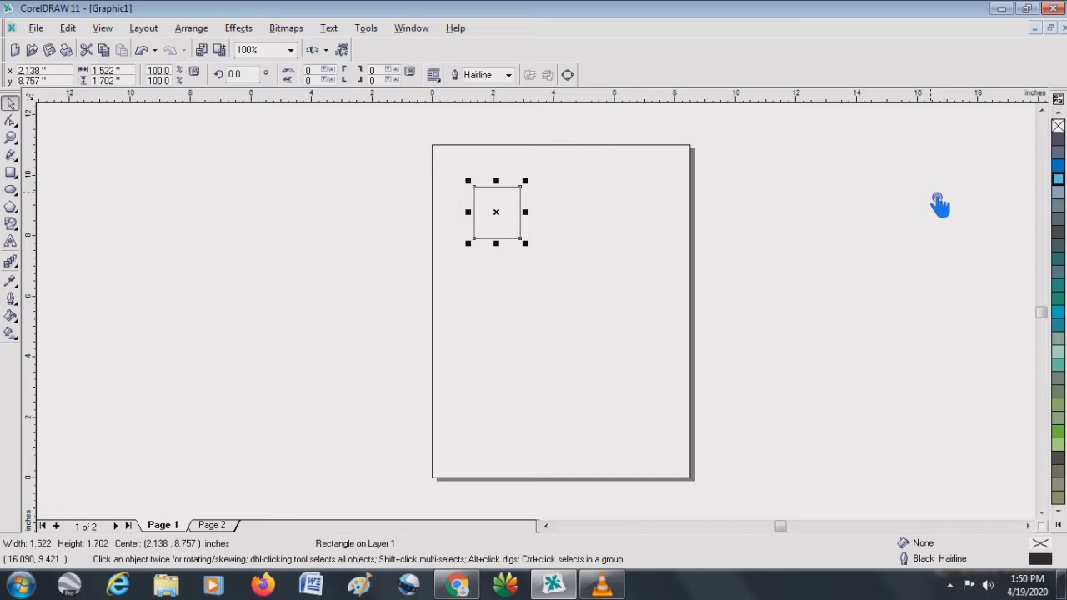
key("Up")
key("Up")
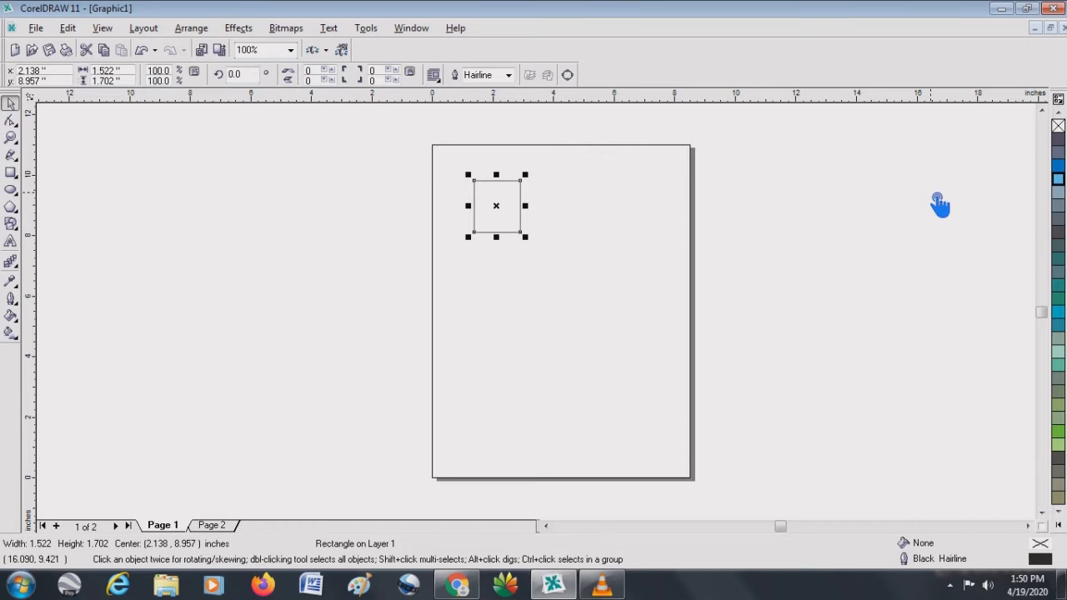
- Deselect the rectangle and set the nudge offset to 1 inch
left_click(609, 210)
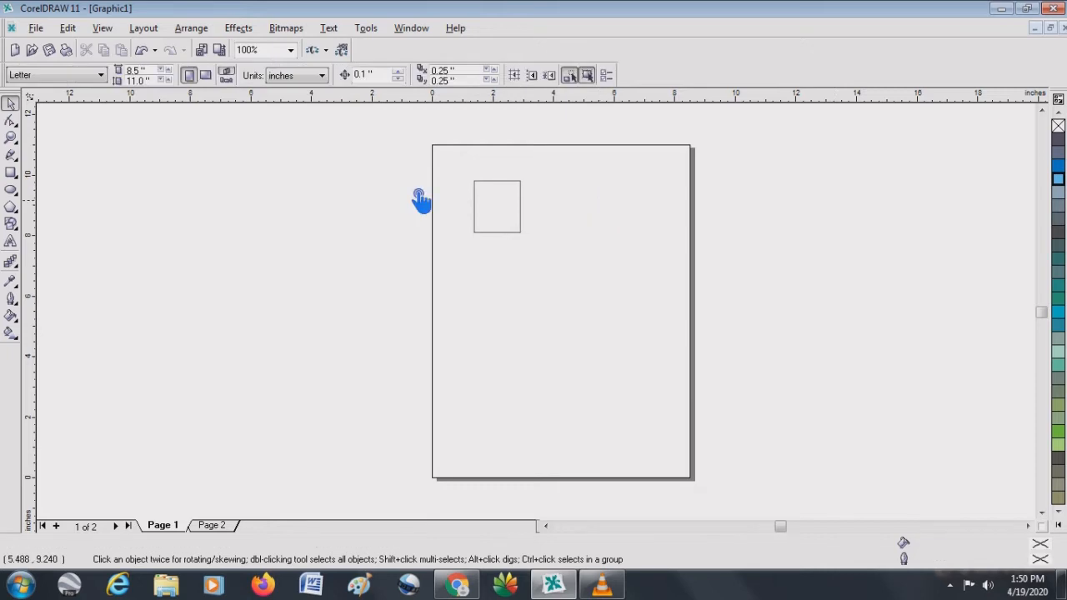
double_click(363, 76)
type("1")
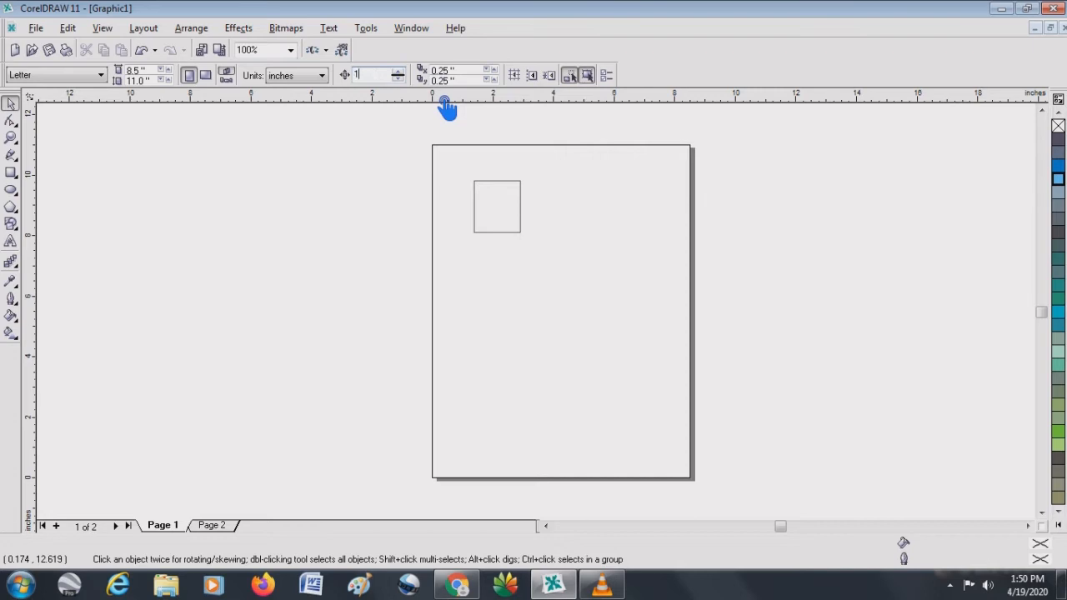
key("Return")
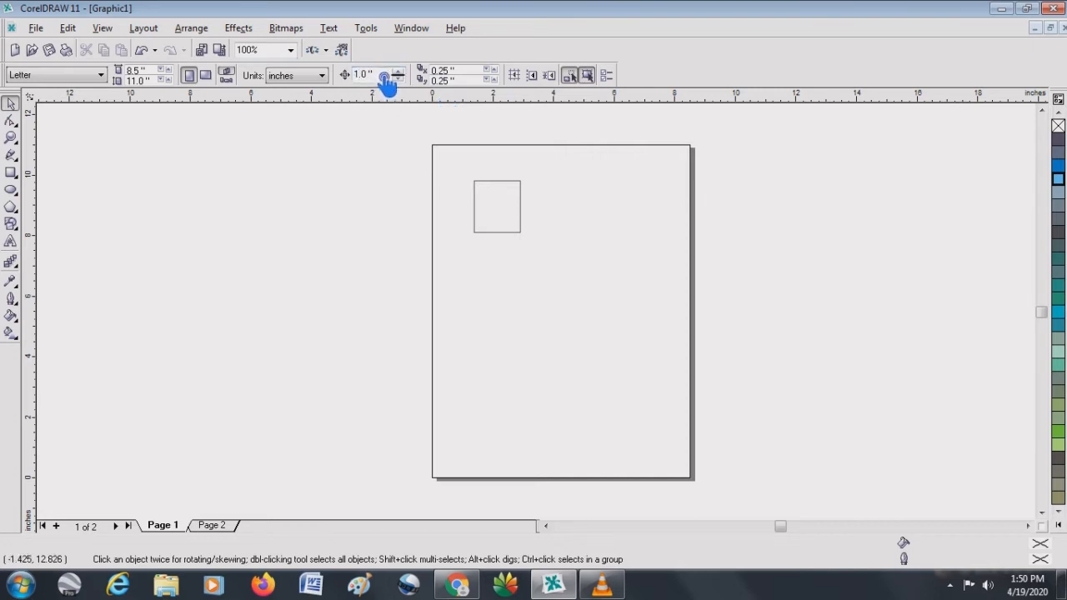
- Nudge the rectangle right, left, down and up in 1-inch steps, ending centered at about 4.14, 8.96 inches
left_click(519, 197)
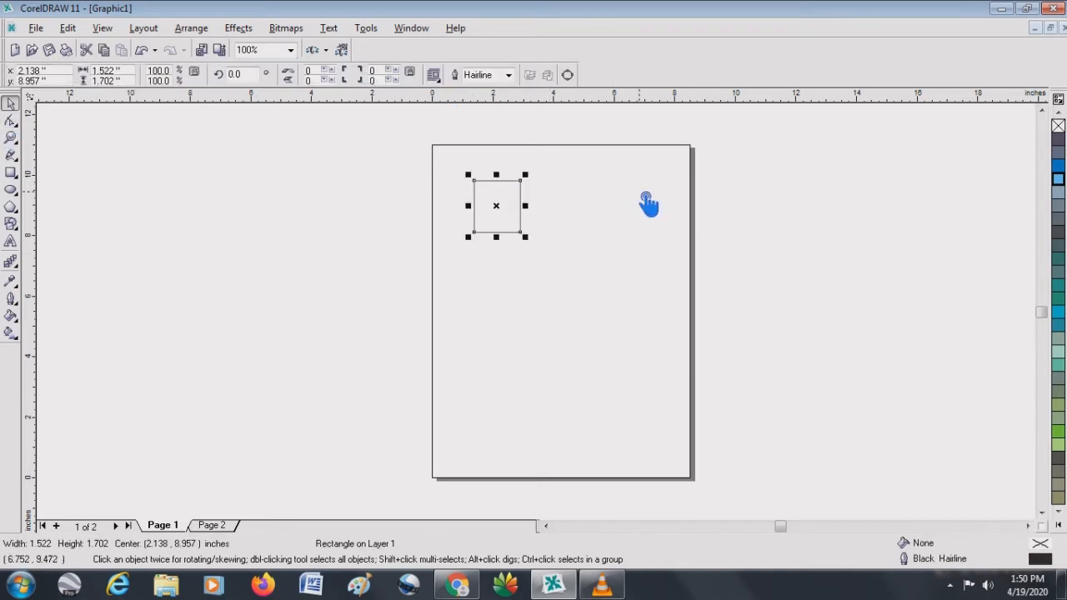
key("Right")
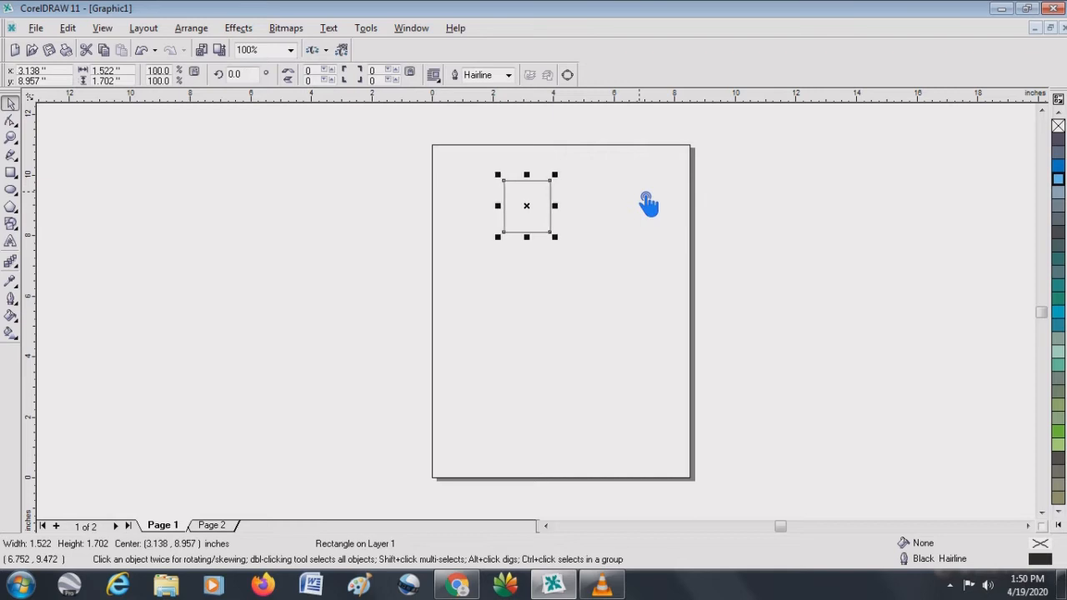
key("Right")
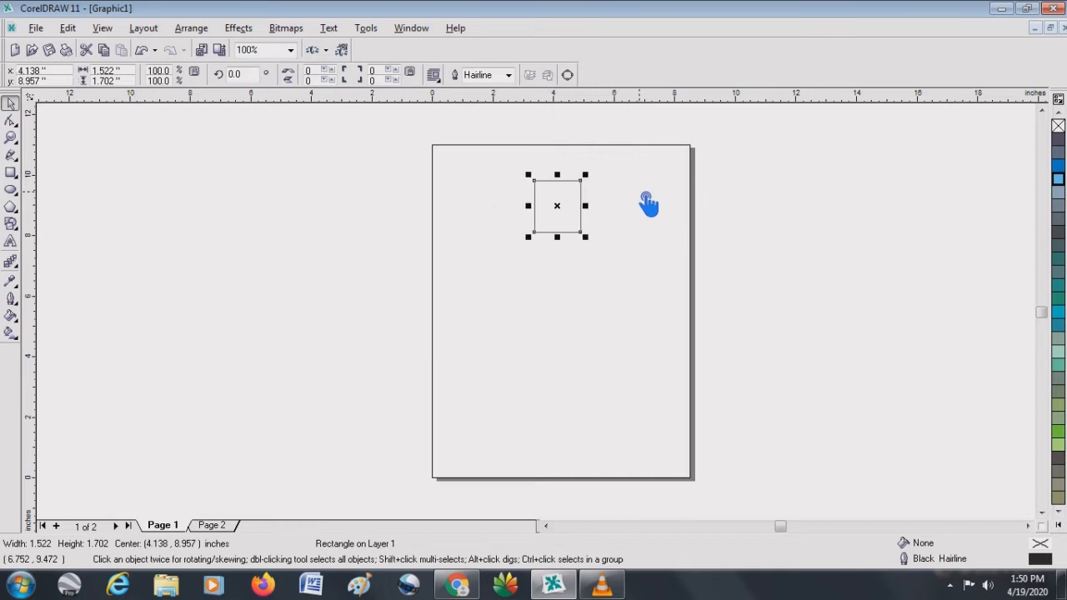
key("Right")
key("Right")
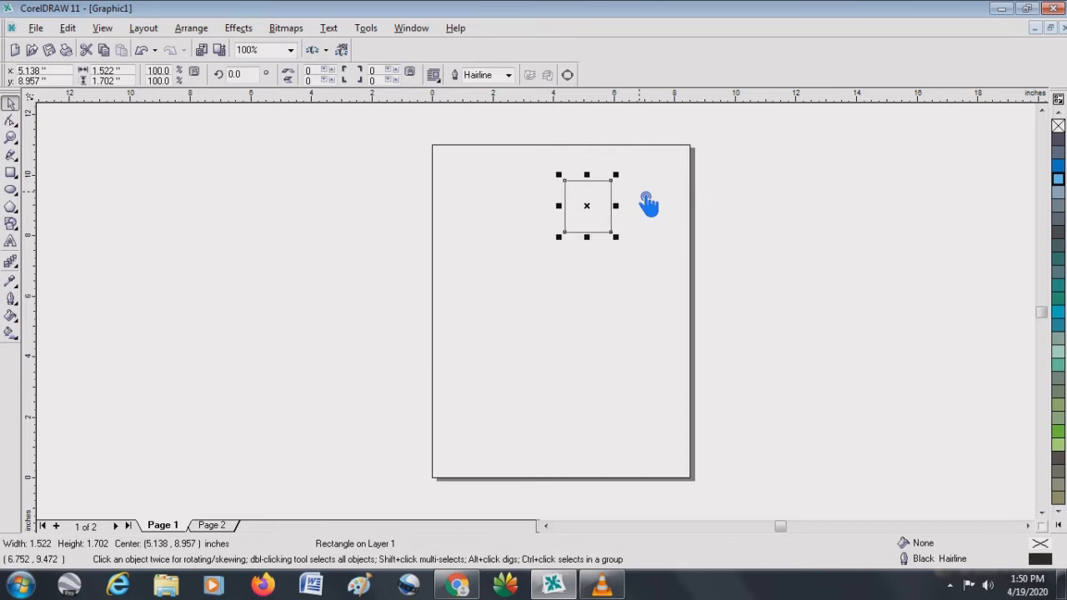
key("Left")
key("Left")
key("Down")
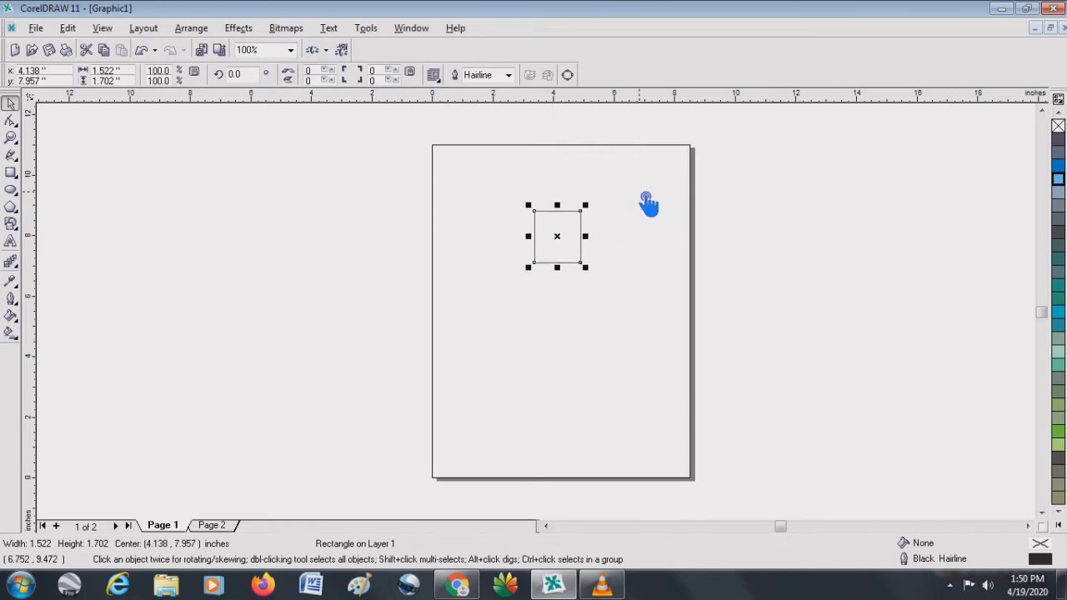
key("Down")
key("Up")
key("Up")
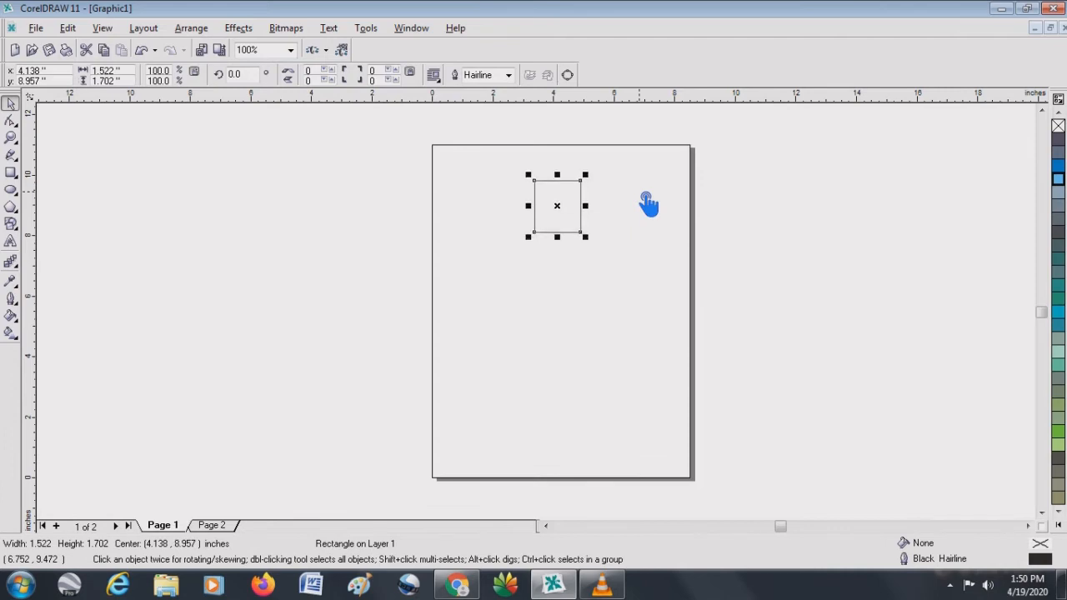
- Deselect the rectangle and set the nudge offset to 3 inches
left_click(621, 169)
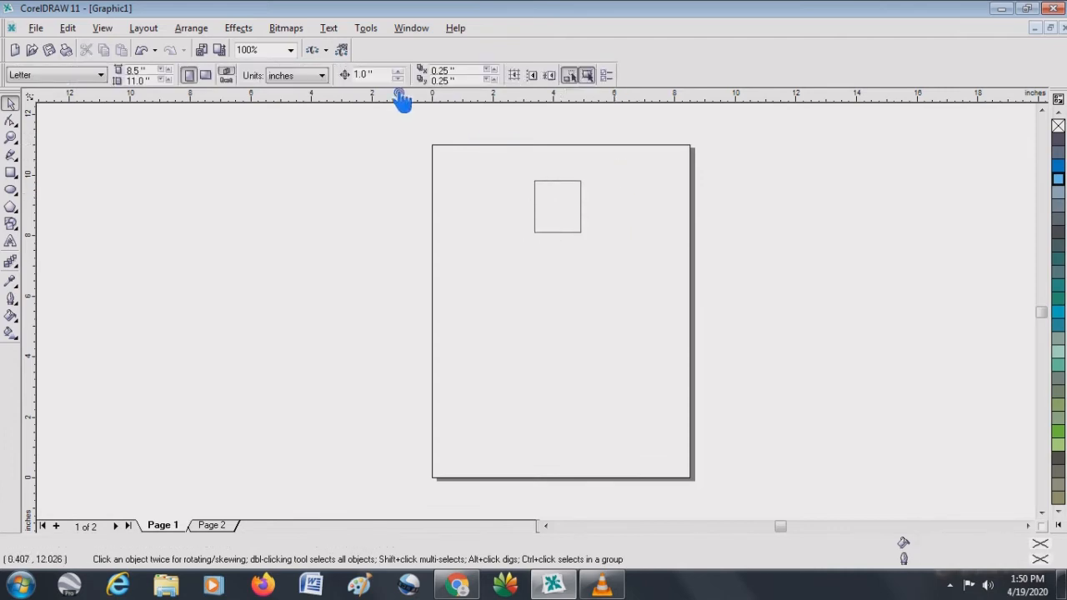
left_click_drag(388, 78, 350, 78)
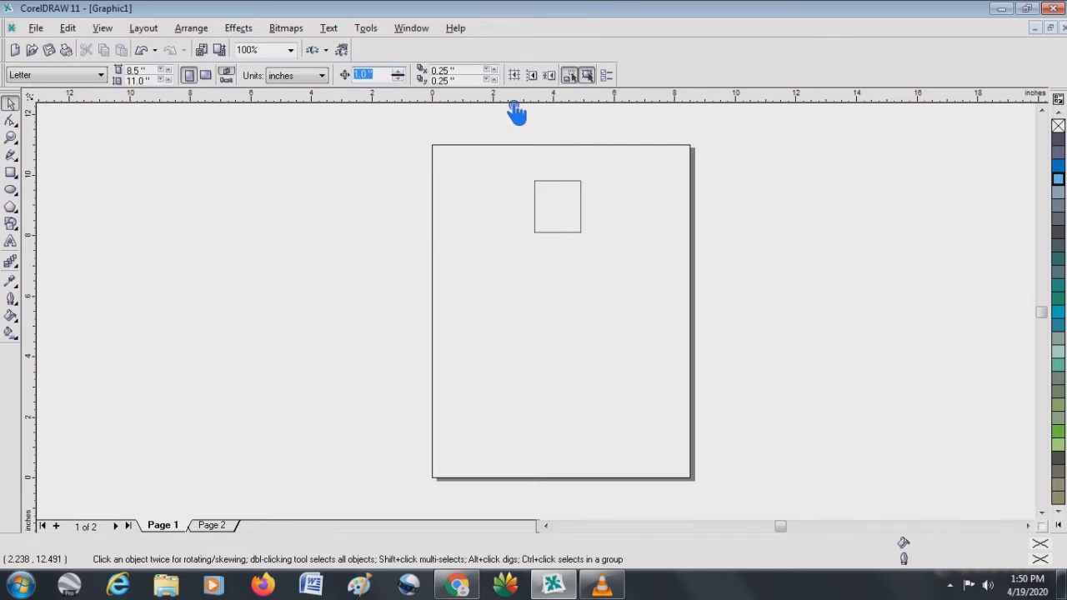
type("3")
key("Return")
- Nudge the rectangle in all four directions in 3-inch steps and bring it back to its starting position
left_click(574, 192)
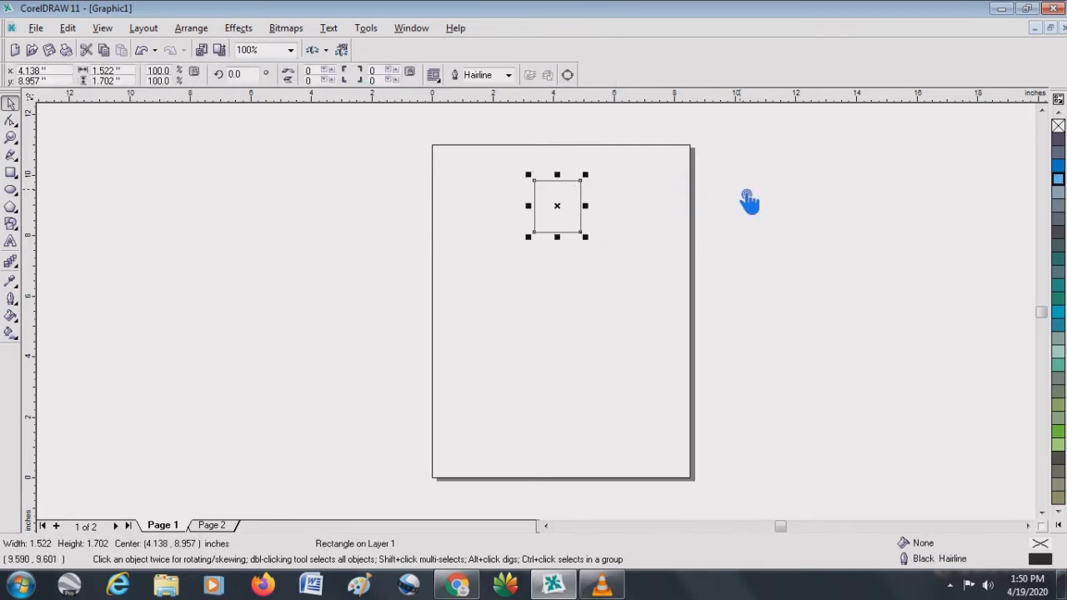
key("Right")
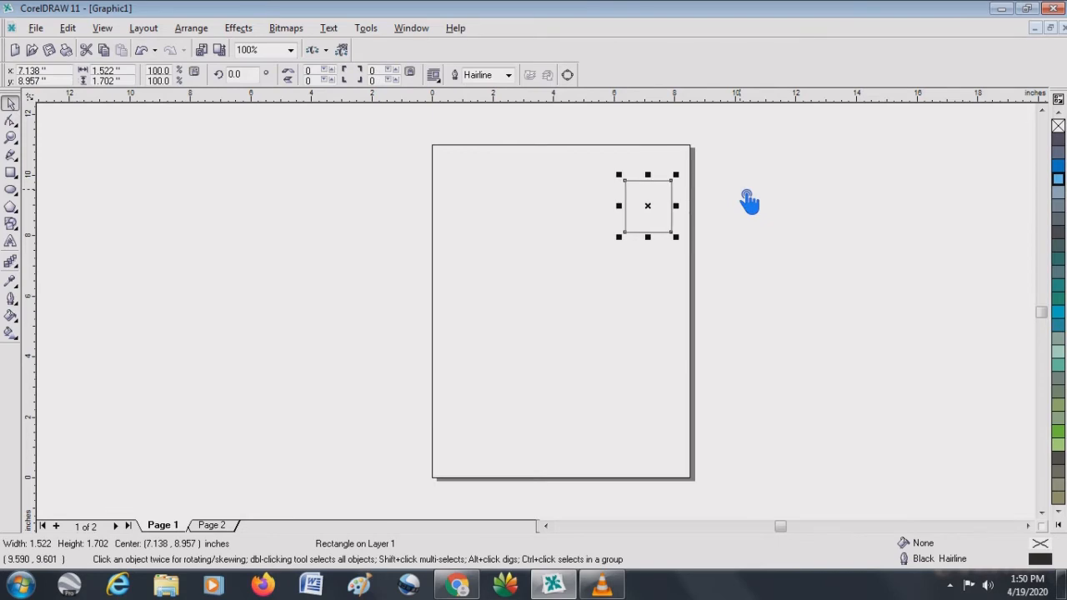
key("Right")
key("Left")
key("Left")
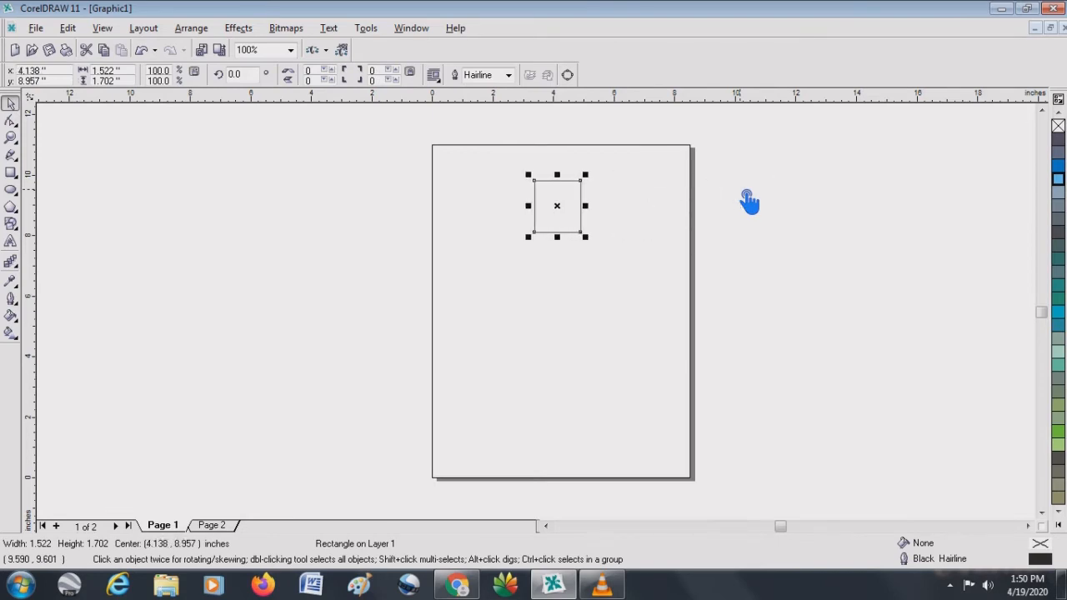
key("Left")
key("Left")
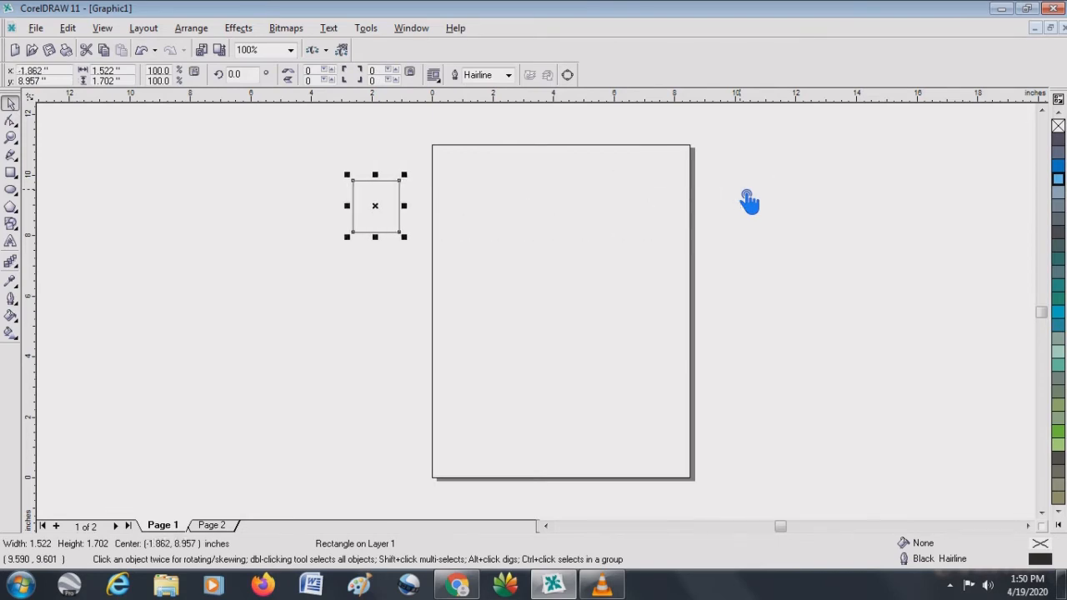
key("Right")
key("Right")
key("Down")
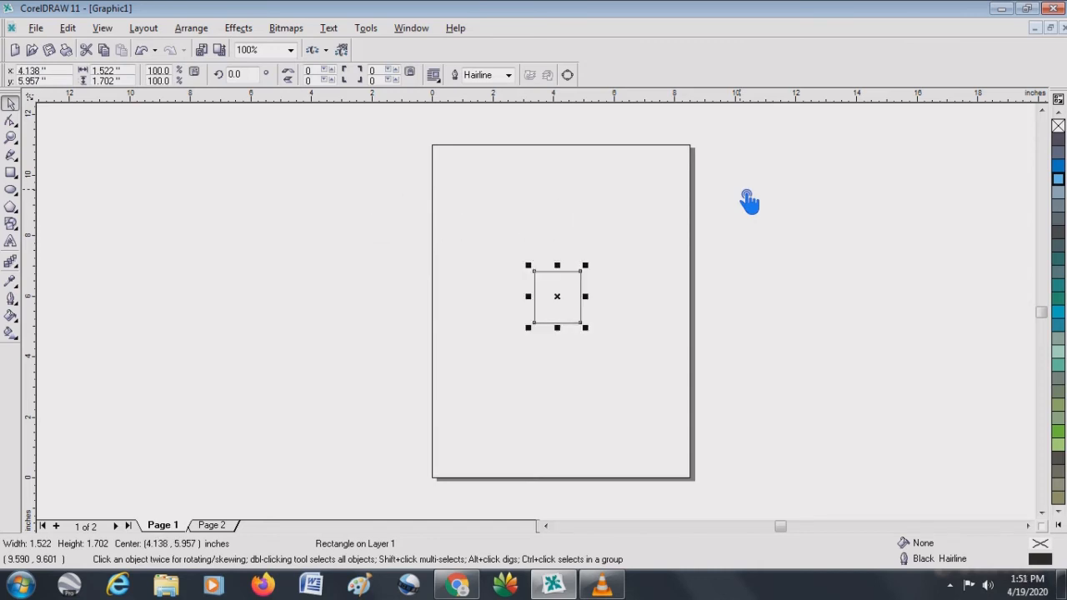
key("Up")
key("Down")
key("Down")
key("Up")
key("Up")
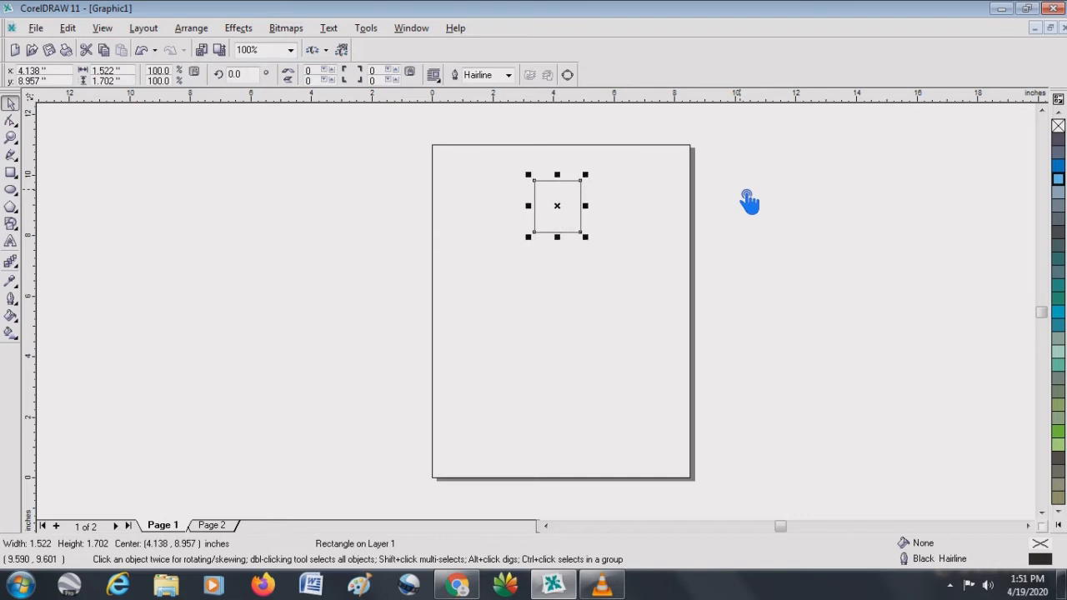
key("Left")
key("Right")
- Deselect the rectangle and set the nudge offset back to 0.1 inch
left_click(749, 201)
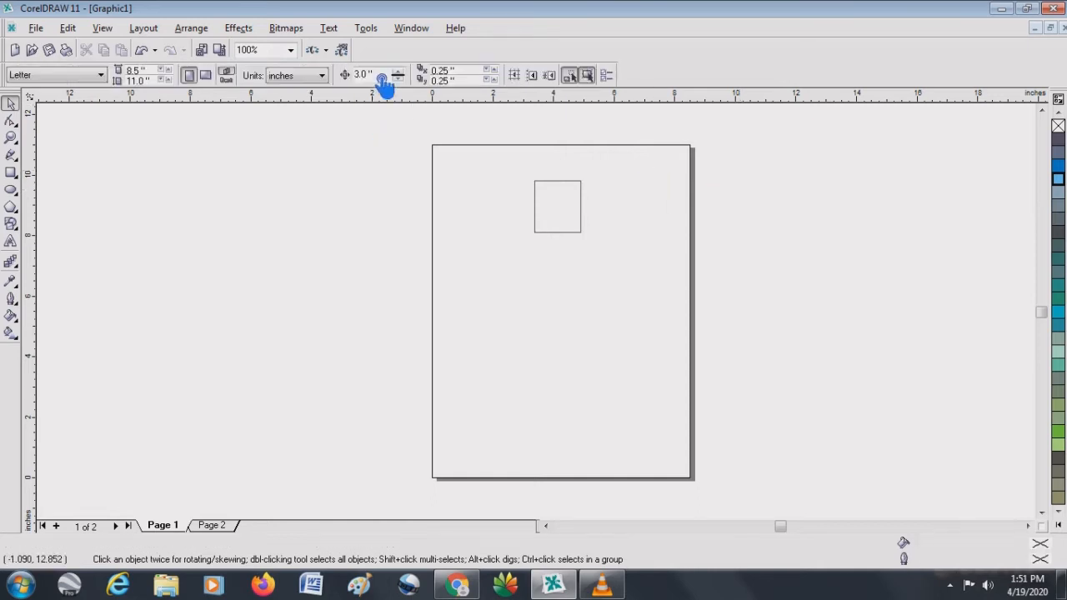
left_click(354, 75)
type("1")
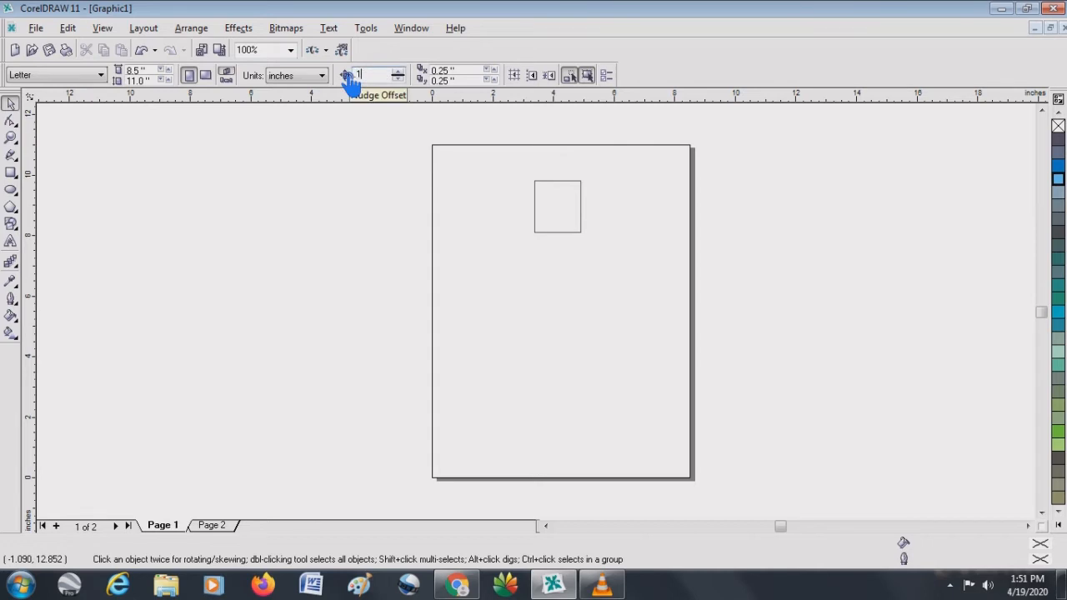
key("Return")
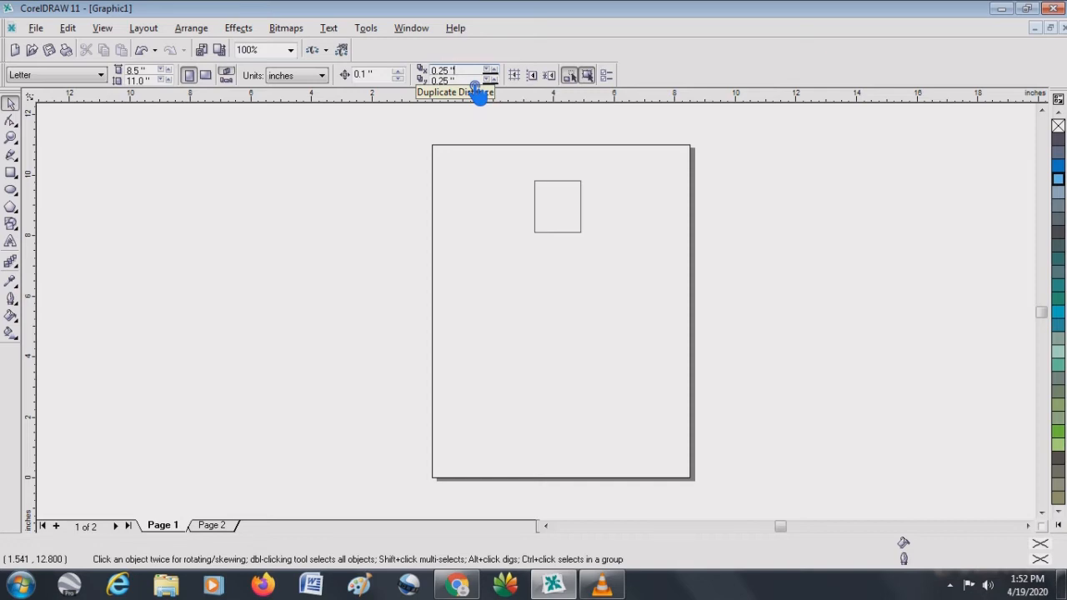
- Duplicate the rectangle four times at the 0.25-inch duplicate distance and move the last copy to a center of about 3.54, 4.33 inches
left_click(569, 189)
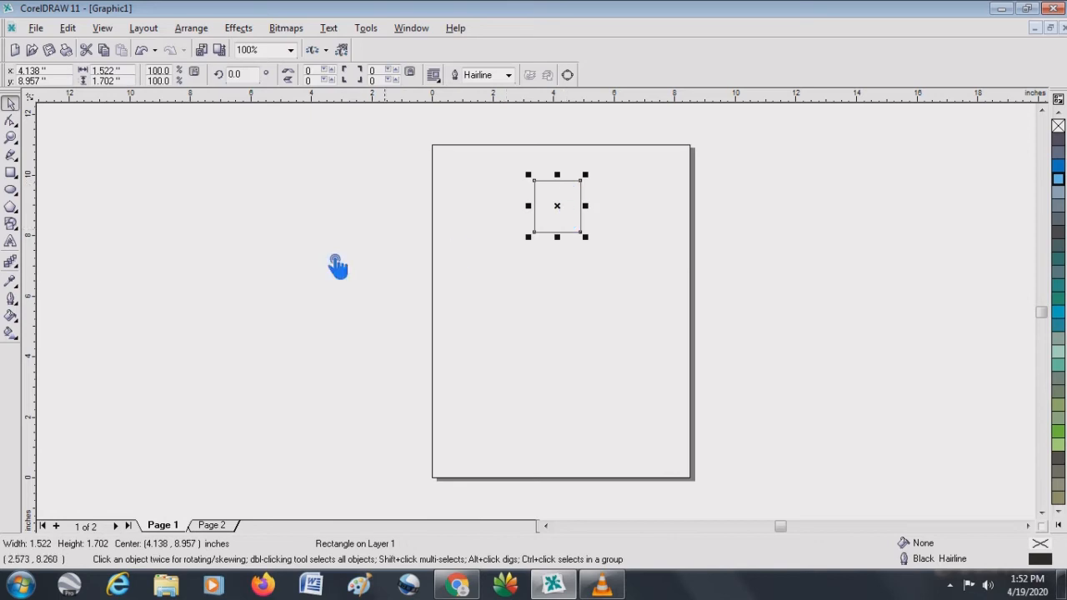
left_click(70, 29)
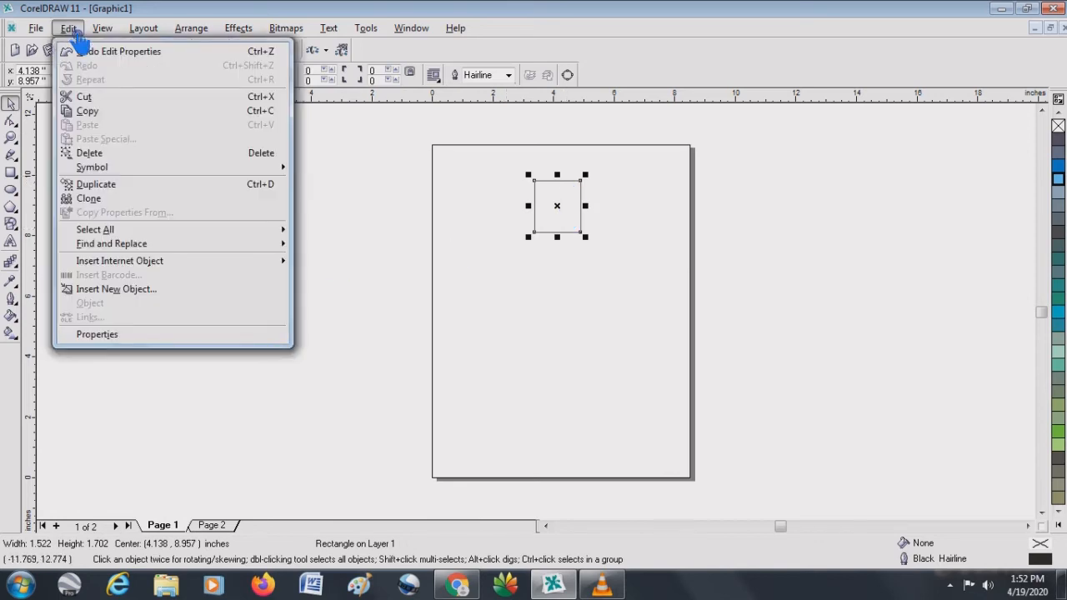
left_click(96, 184)
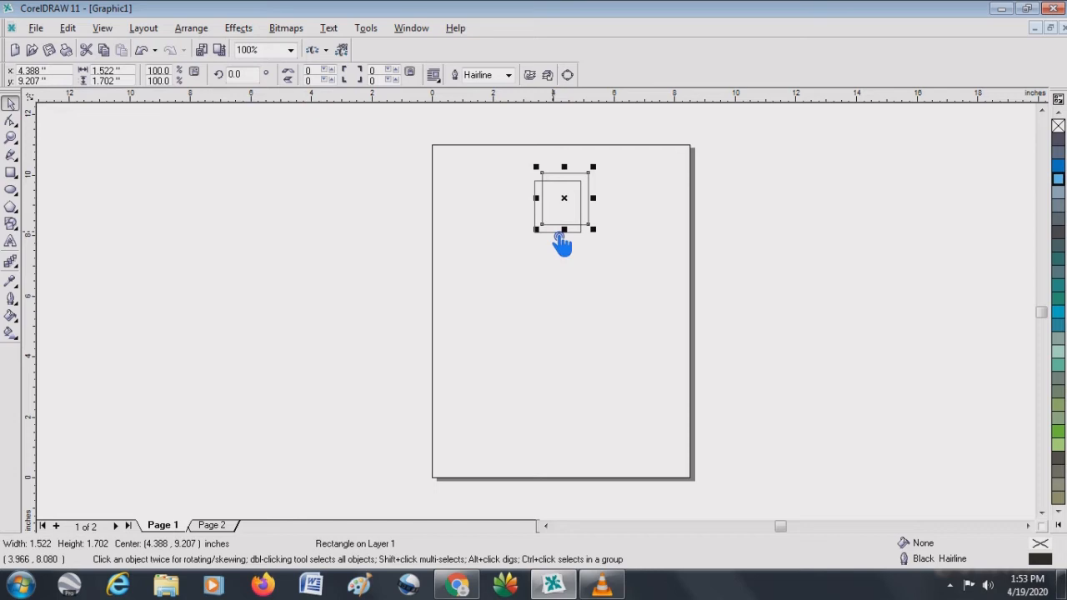
left_click(68, 27)
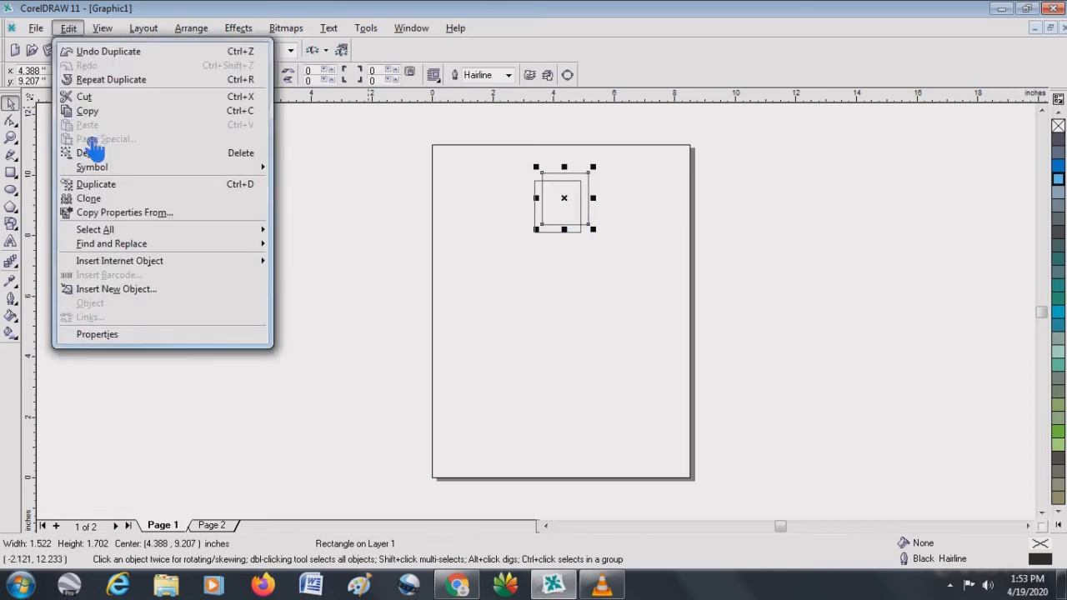
left_click(125, 184)
left_click(69, 28)
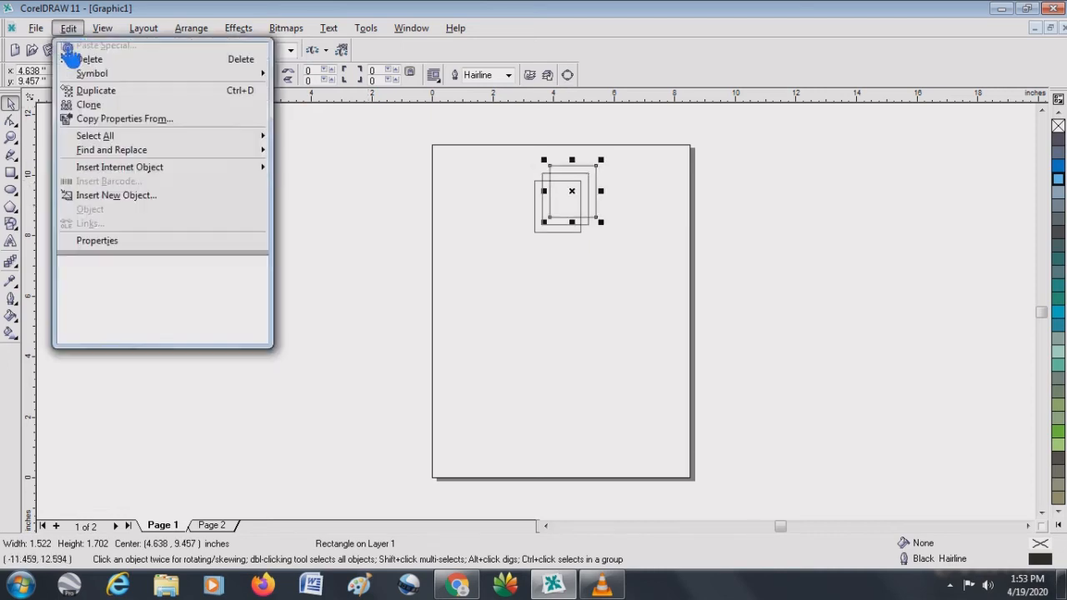
left_click(113, 190)
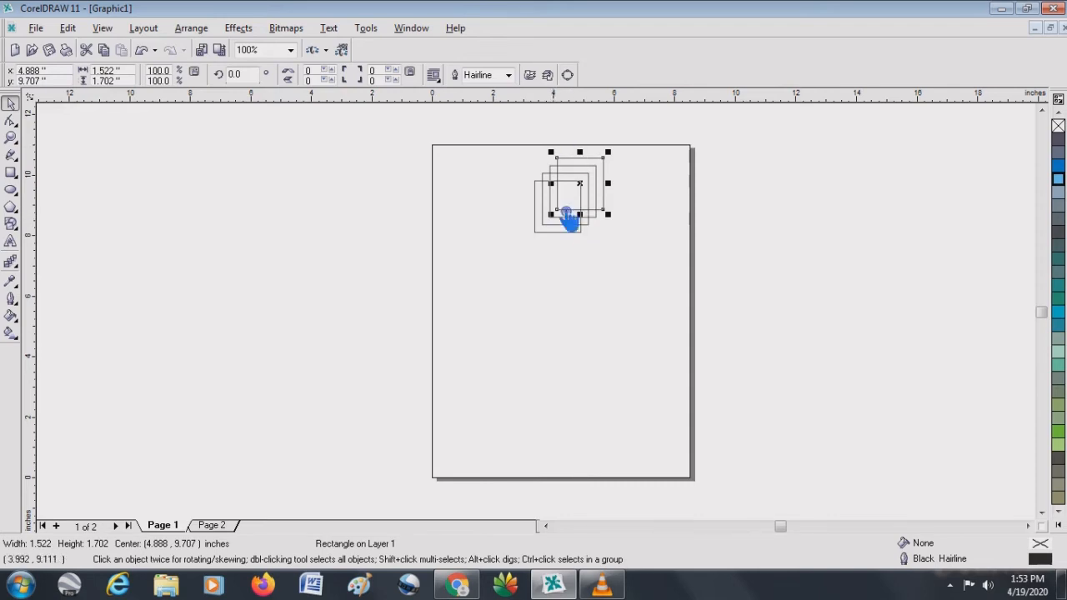
left_click(70, 30)
left_click(121, 186)
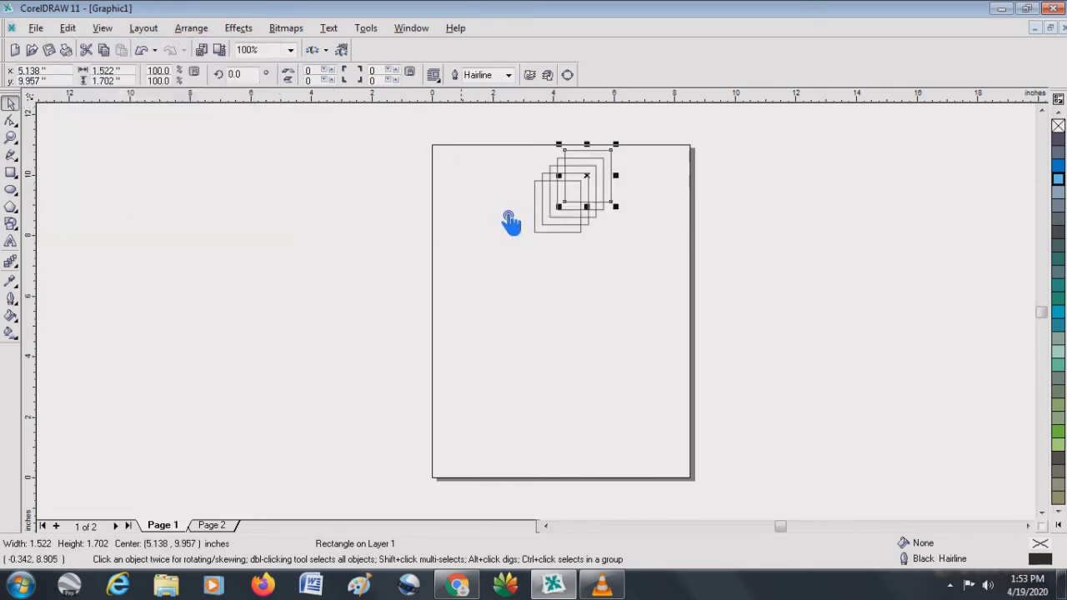
left_click_drag(602, 163, 554, 335)
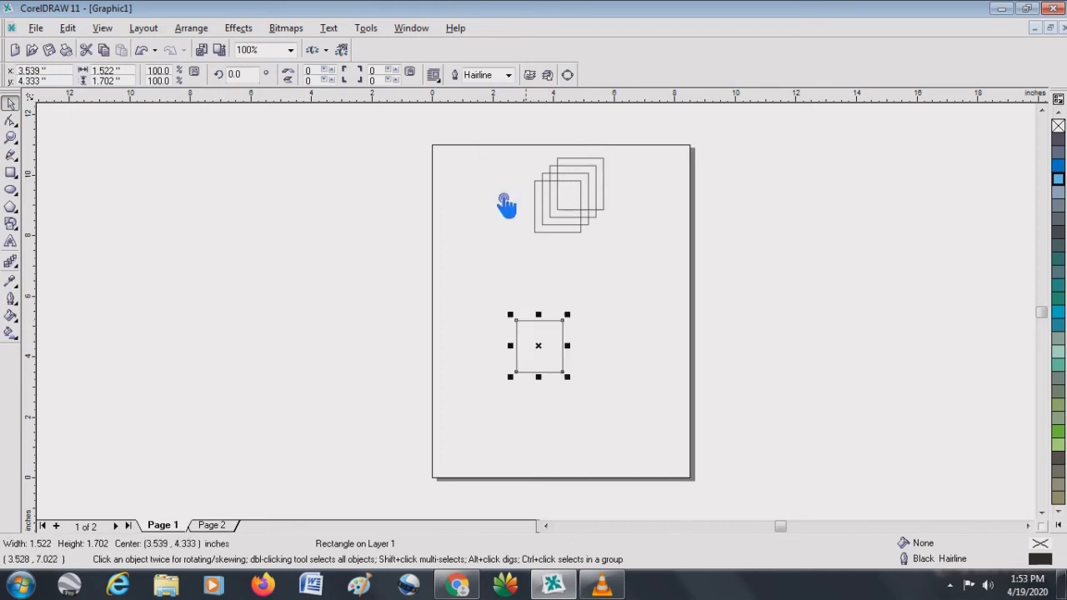
- Deselect the moved copy and set the vertical duplicate distance to 0, keeping the horizontal distance at 0.25 inch
left_click(612, 327)
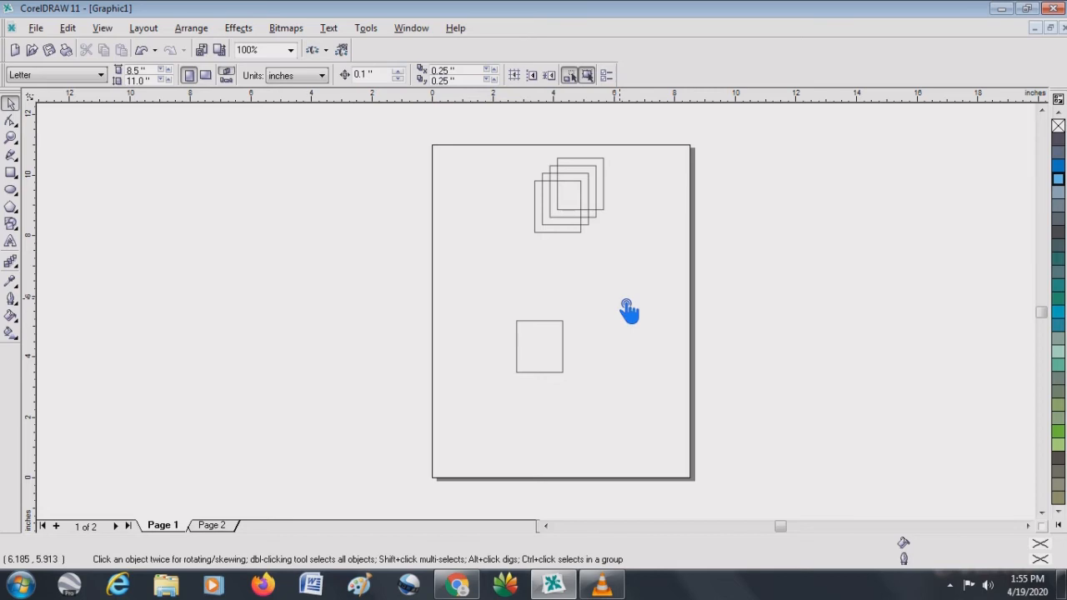
left_click_drag(471, 70, 395, 70)
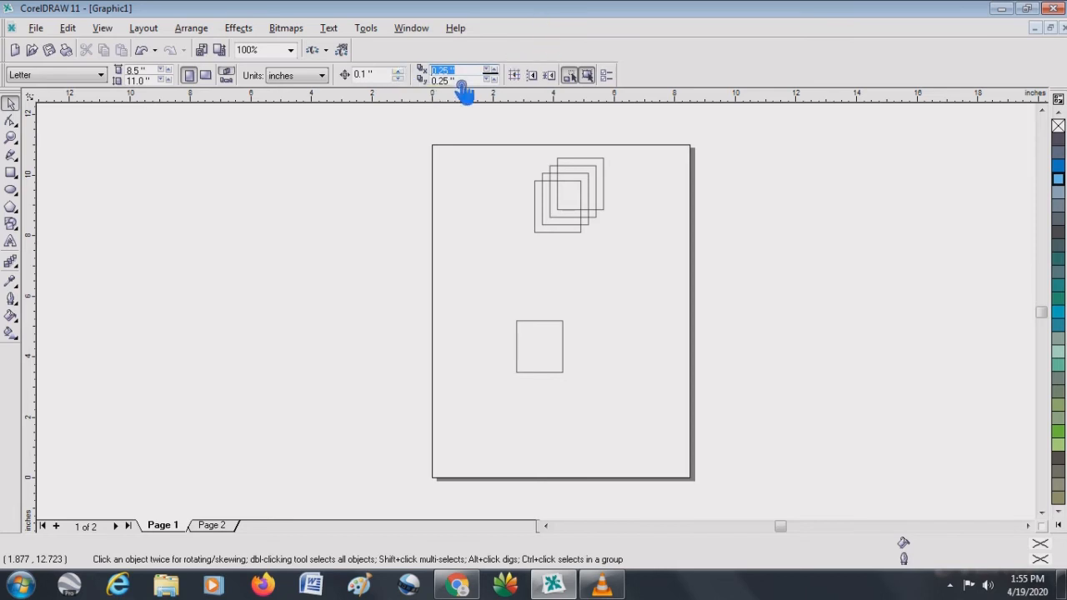
left_click_drag(474, 84, 435, 87)
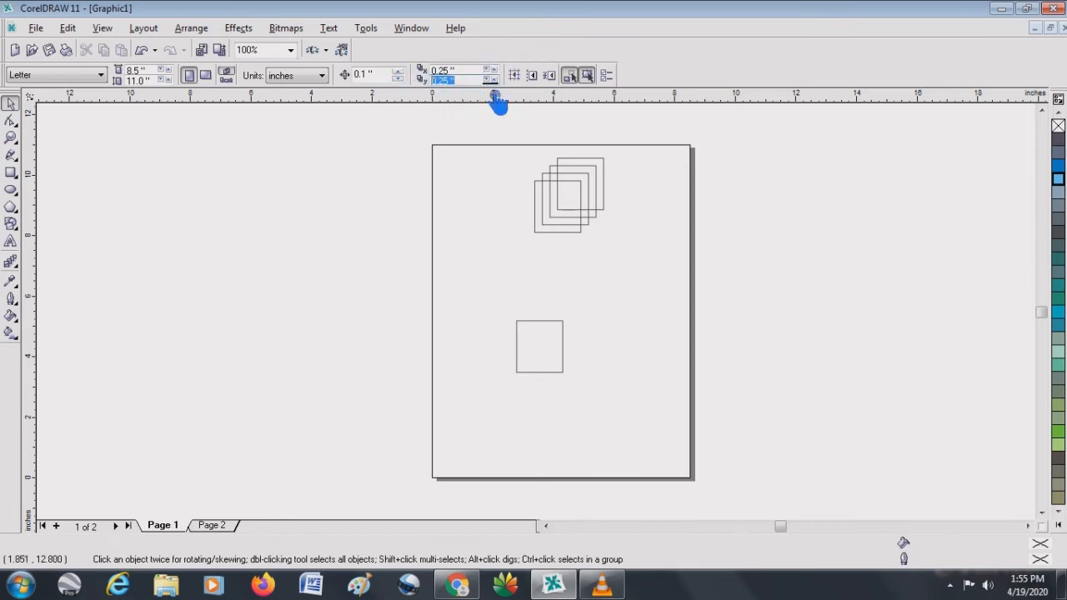
type("0")
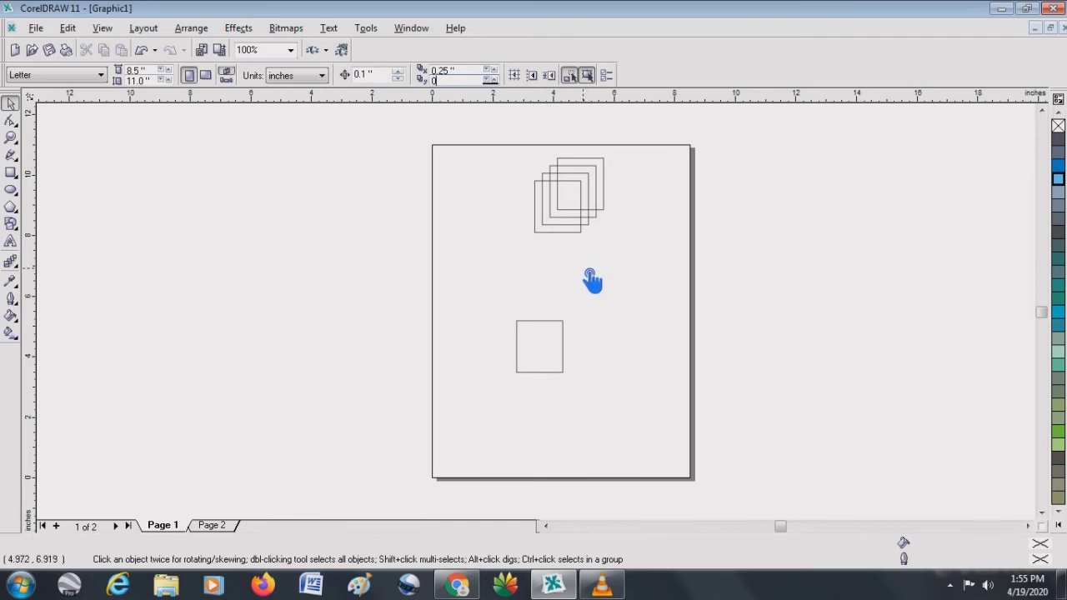
key("Return")
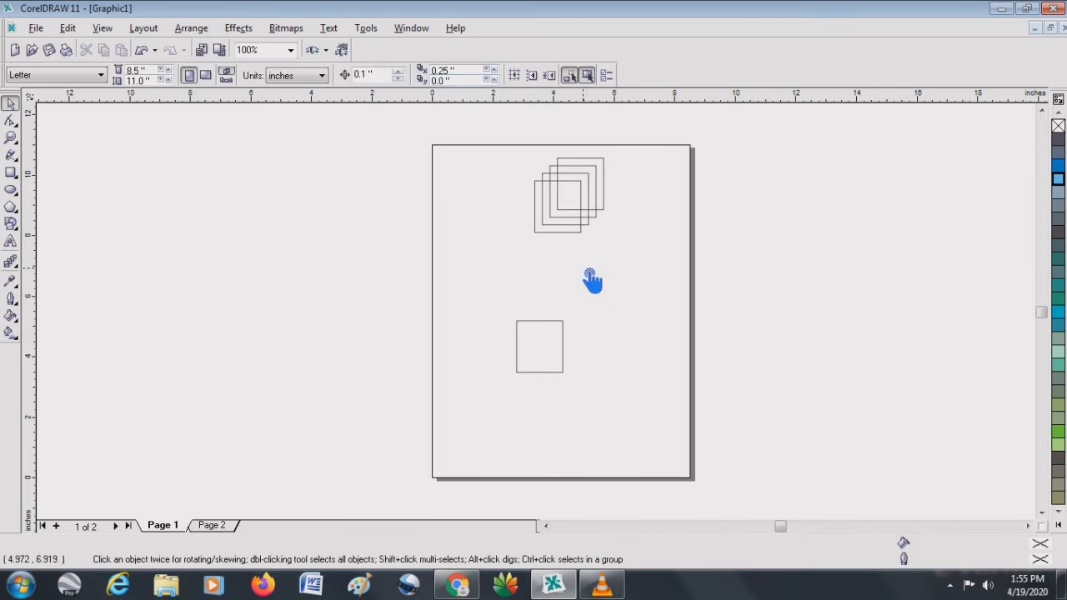
- Duplicate the lower rectangle twice at a duplicate distance of 0.25 inch horizontally and 0 vertically, and deselect the last copy
left_click(541, 332)
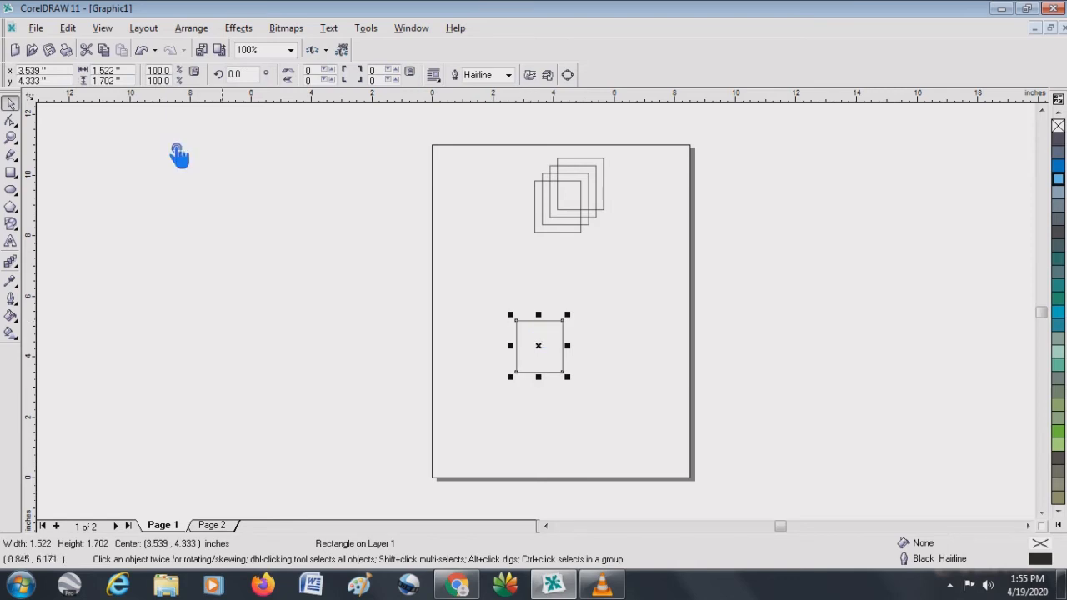
left_click(68, 27)
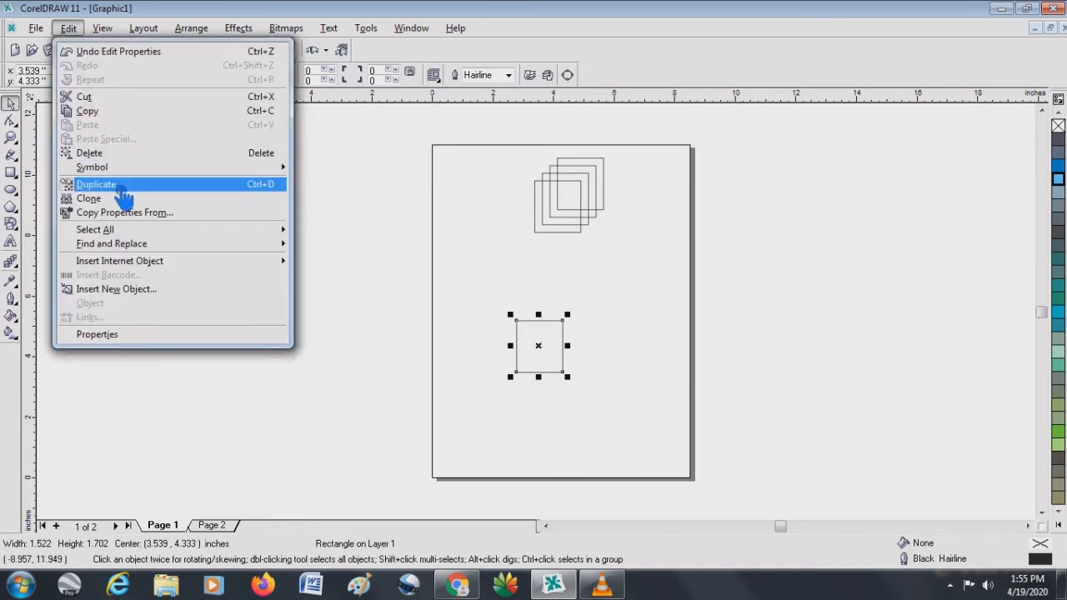
left_click(112, 184)
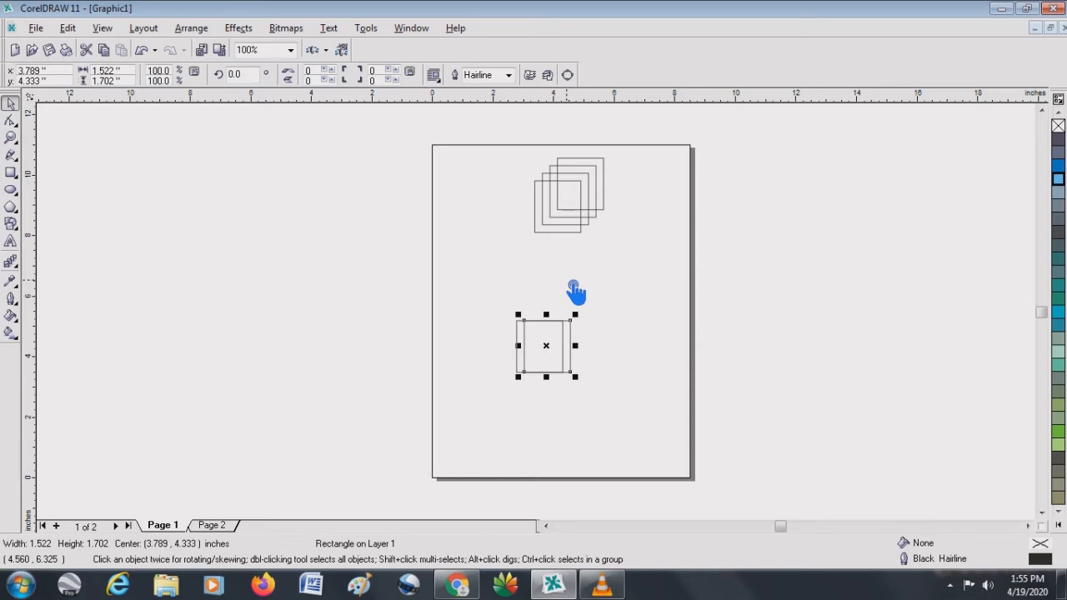
left_click(68, 28)
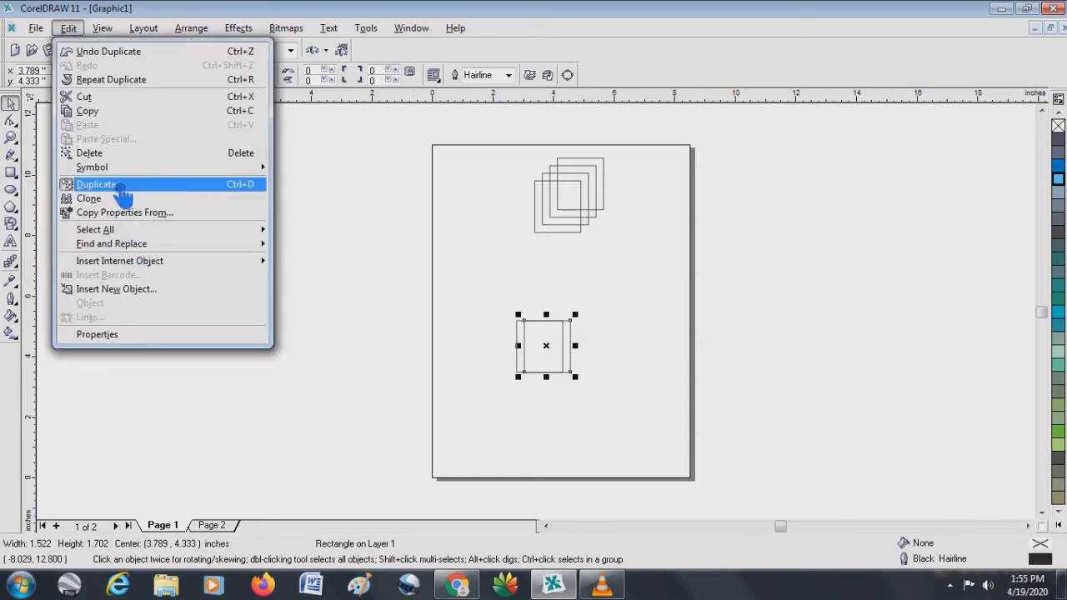
left_click(119, 186)
left_click(608, 341)
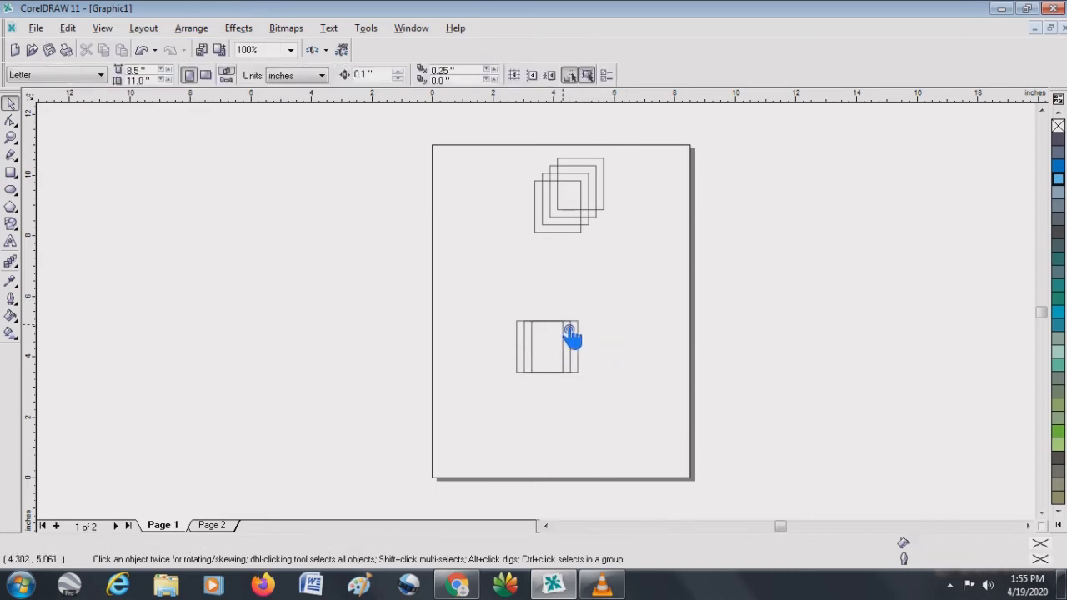
- Move the overlapping copies away from the lower rectangle and delete them, leaving one rectangle there
left_click_drag(570, 335, 653, 315)
left_click_drag(585, 264, 713, 376)
key("Delete")
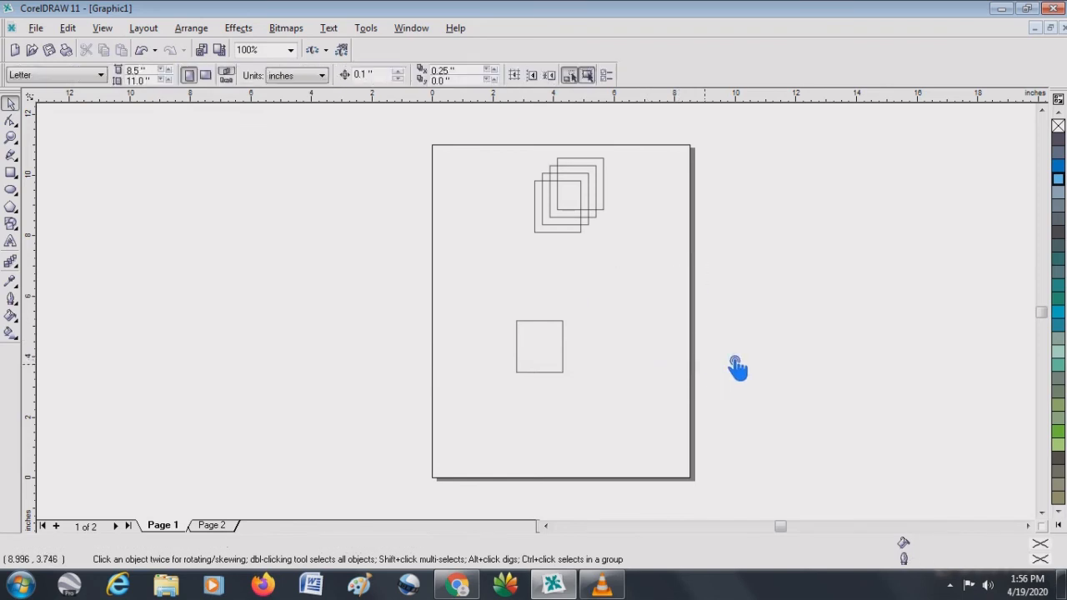
- Set the horizontal duplicate distance to 0 inches
double_click(470, 72)
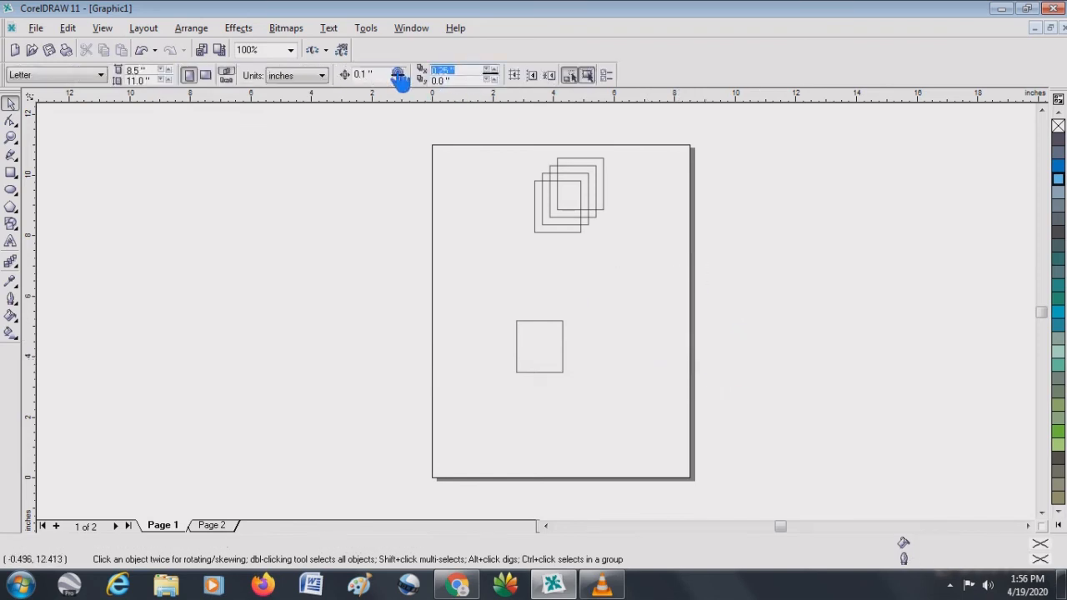
type("0")
key("Return")
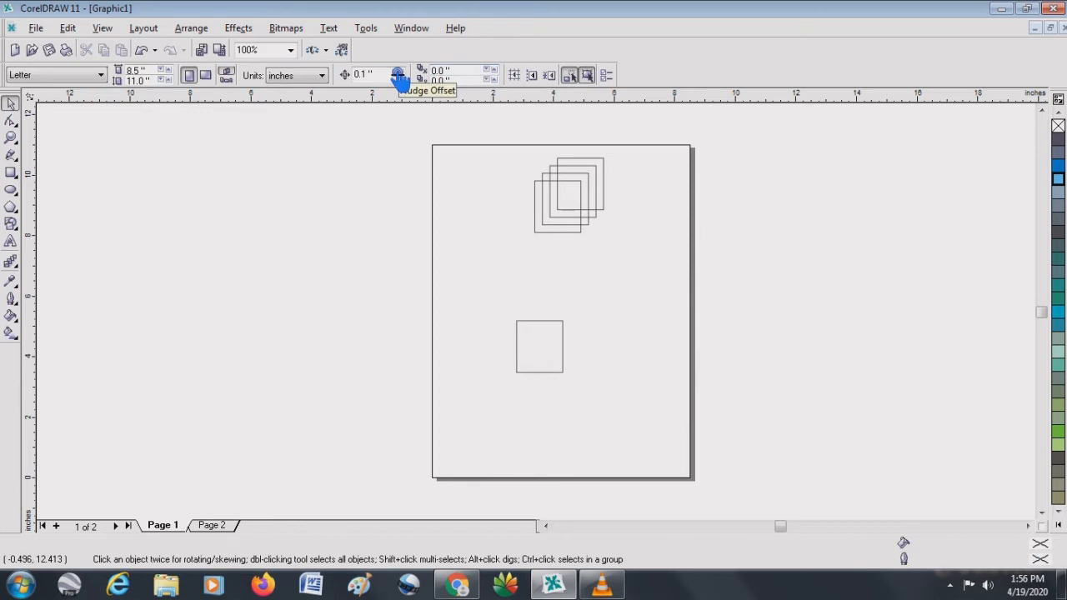
- Duplicate the lower rectangle five times exactly on top of itself, using the zero duplicate distance
left_click(553, 336)
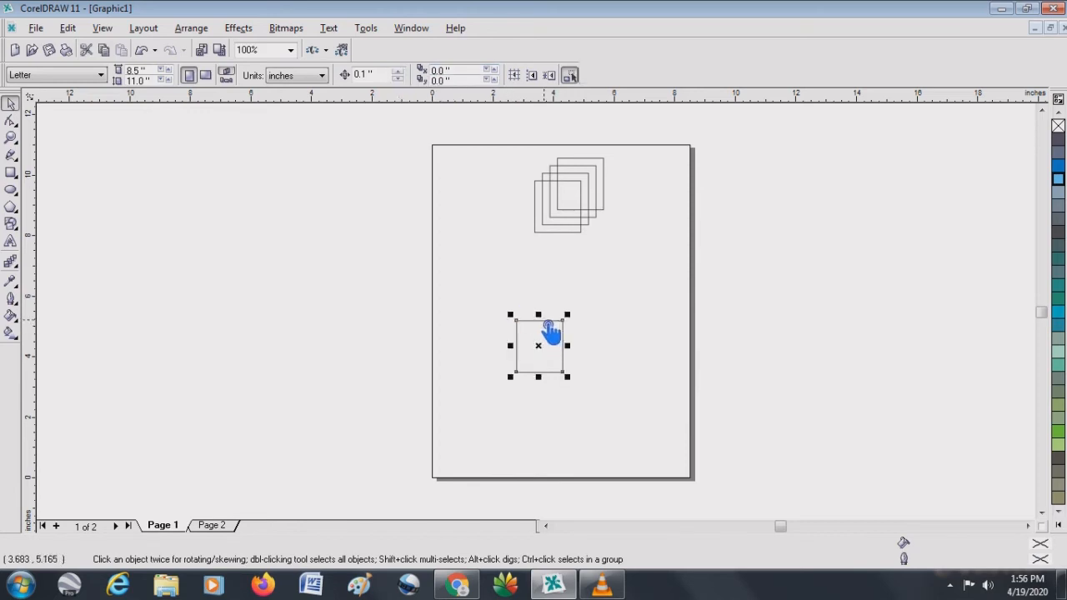
left_click(72, 30)
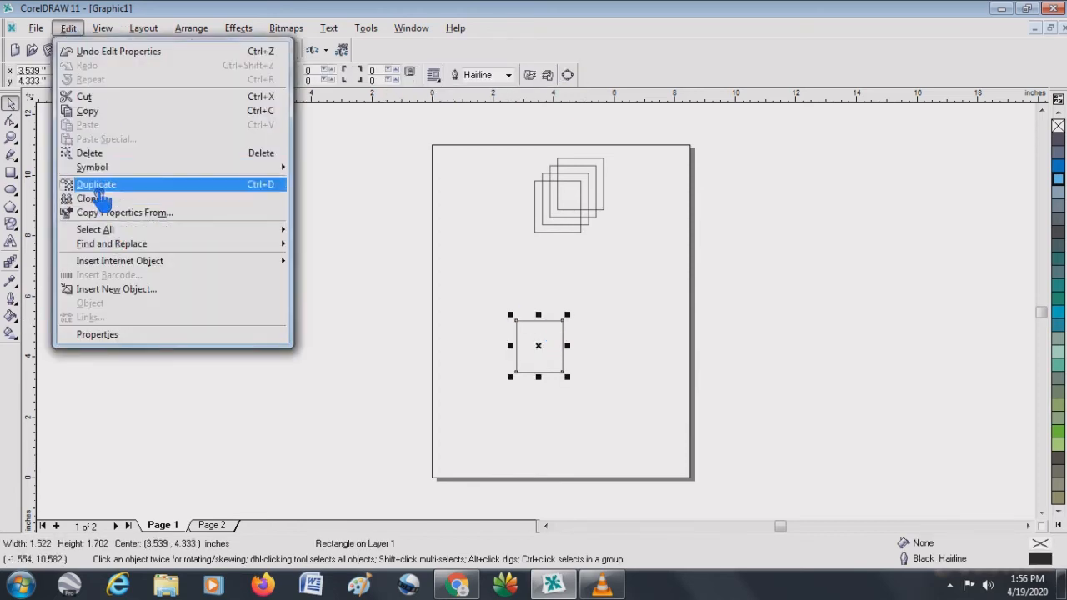
left_click(95, 190)
left_click(70, 30)
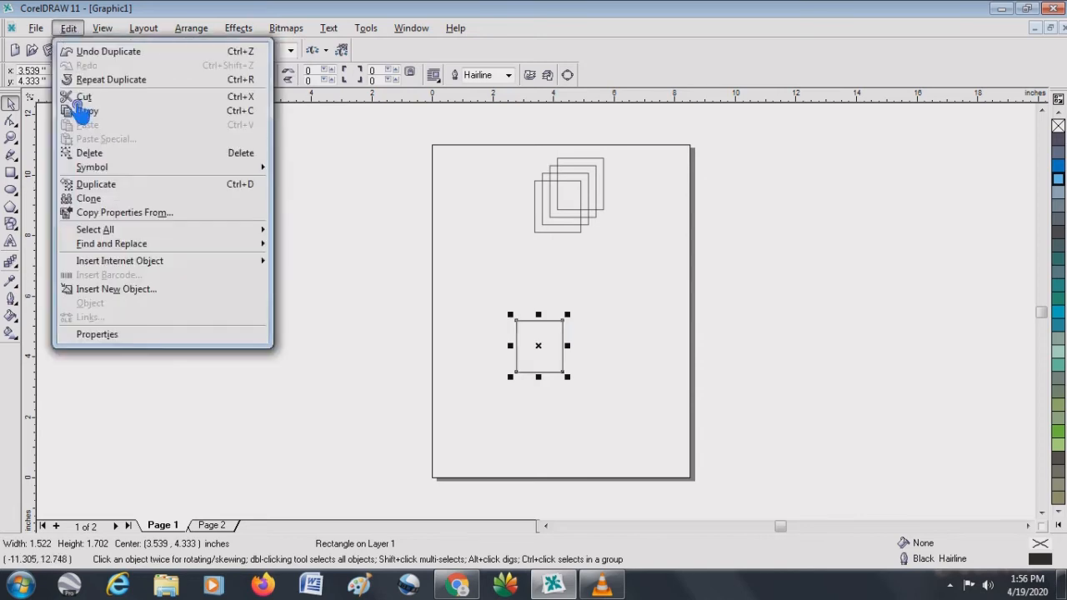
left_click(68, 184)
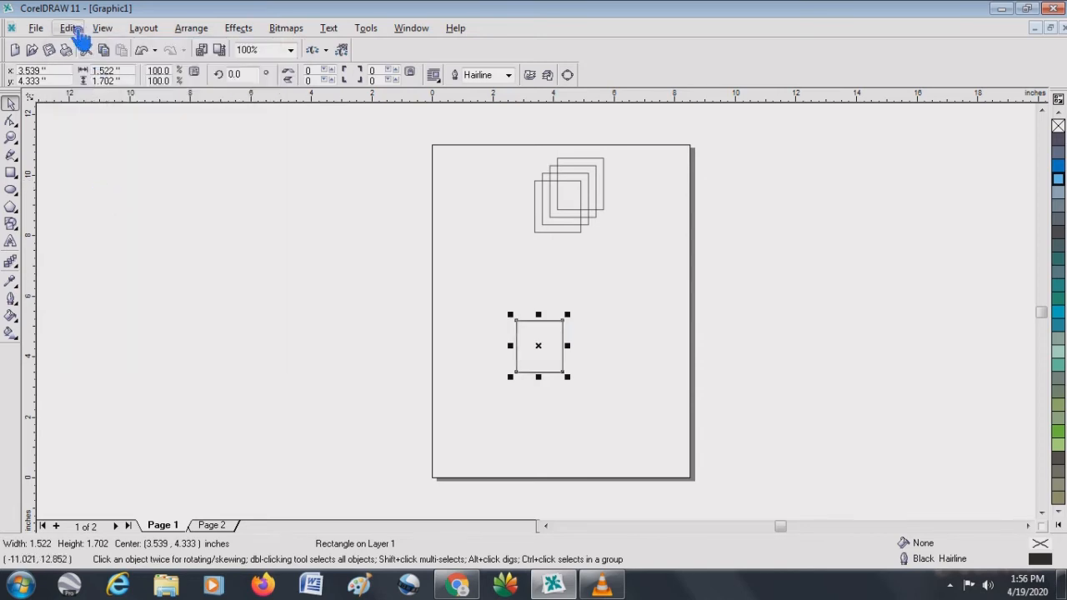
left_click(72, 30)
left_click(69, 185)
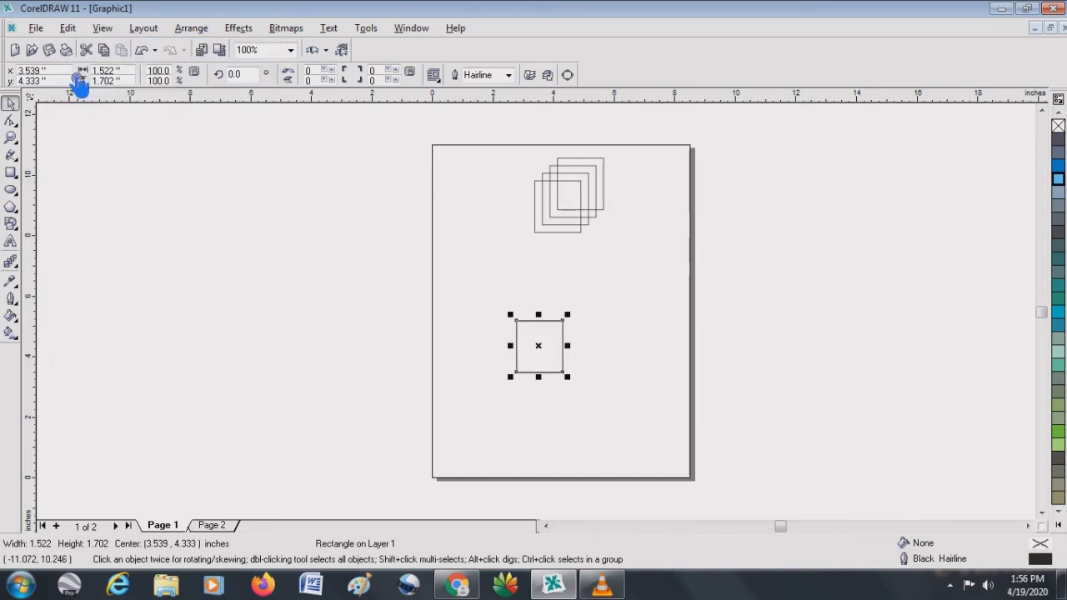
left_click(70, 29)
left_click(75, 186)
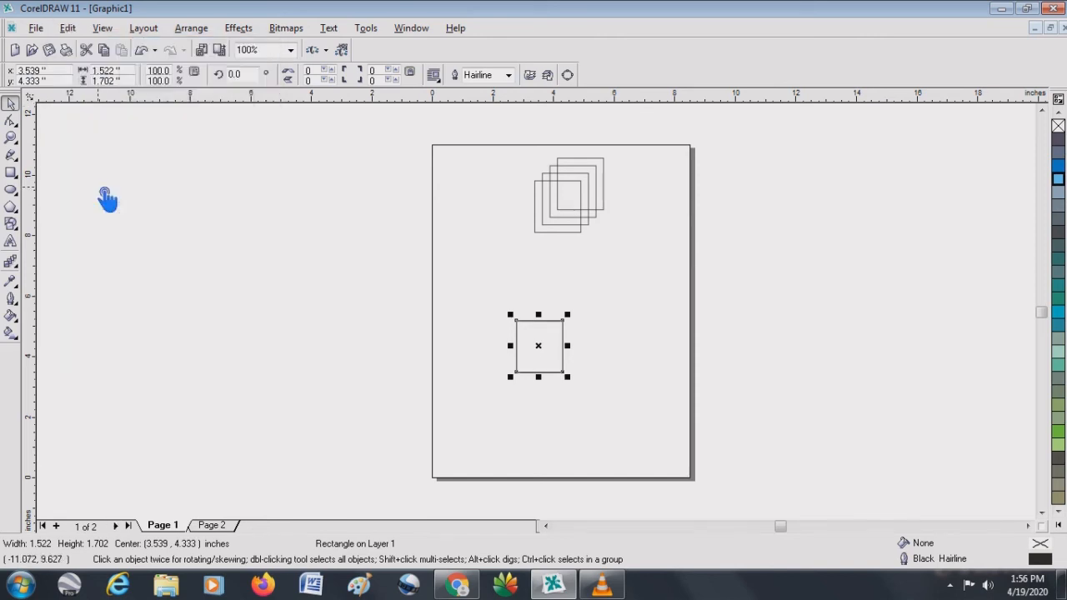
left_click(70, 29)
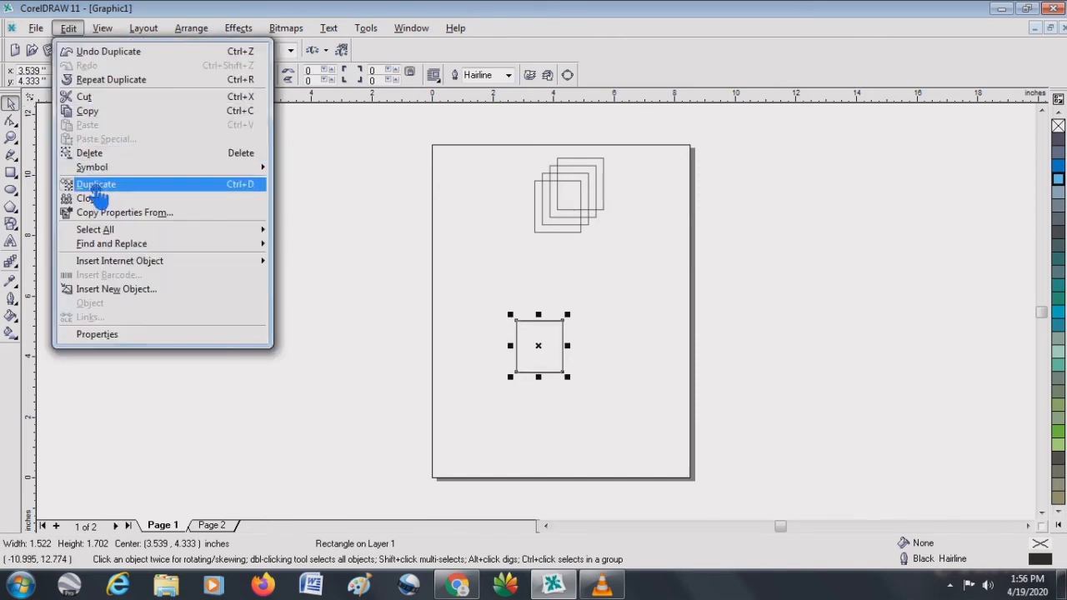
left_click(95, 185)
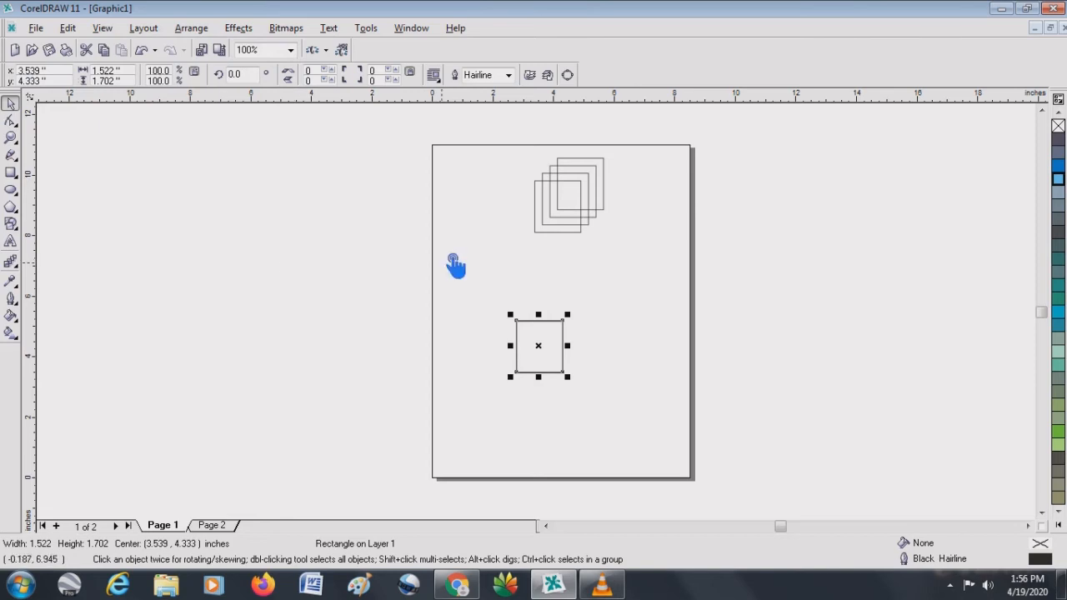
- Spread the five stacked copies to separate spots around the rectangle, the last centered at about 4.03, 6.29 inches, and deselect it
left_click(488, 249)
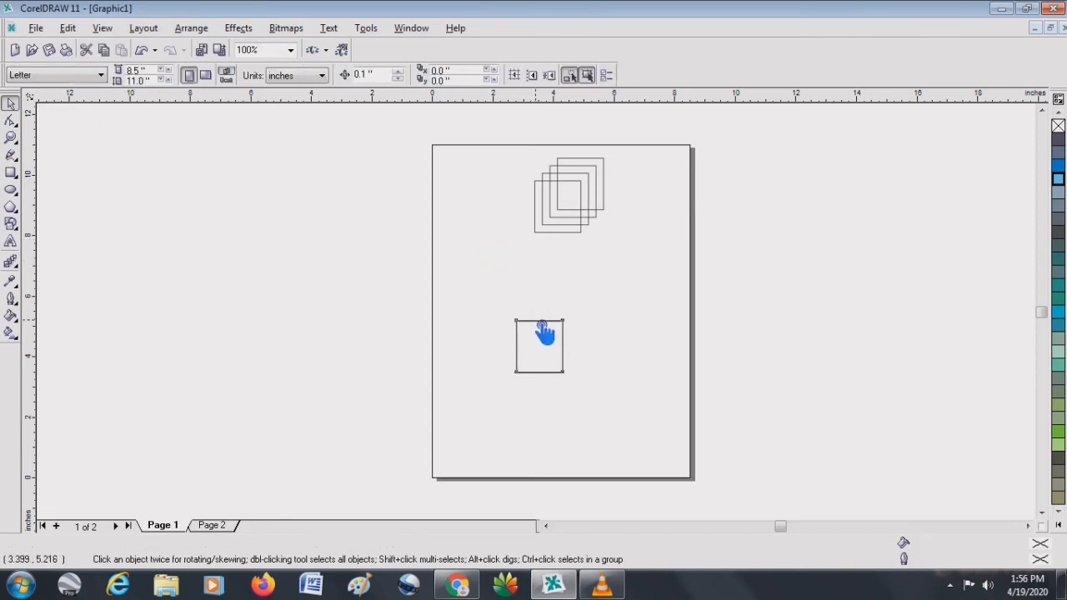
left_click_drag(544, 331, 494, 275)
left_click_drag(497, 371, 484, 393)
left_click_drag(552, 322, 647, 393)
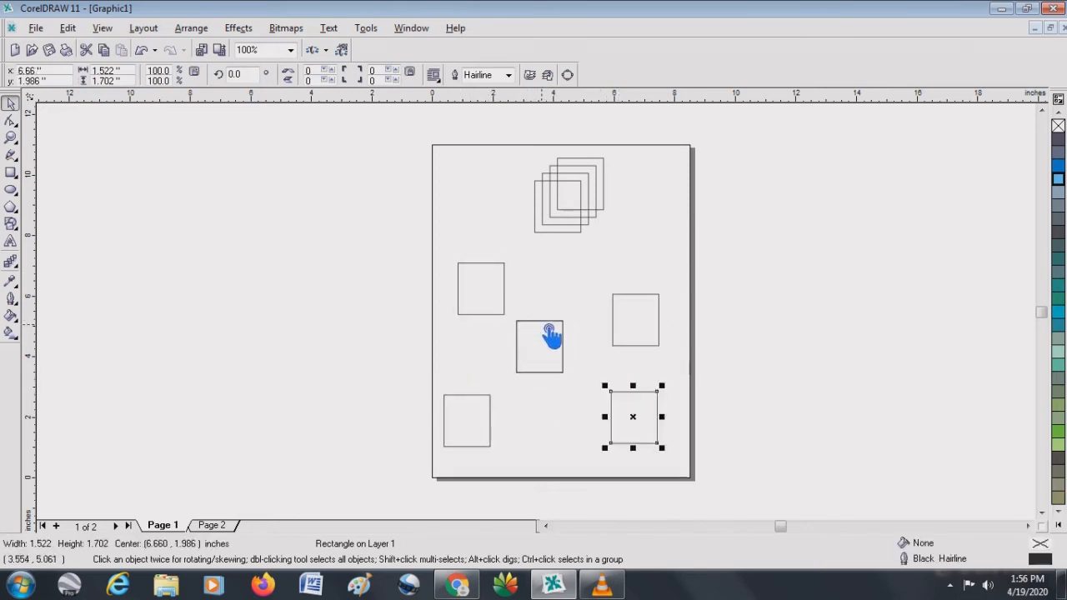
left_click_drag(551, 338, 572, 274)
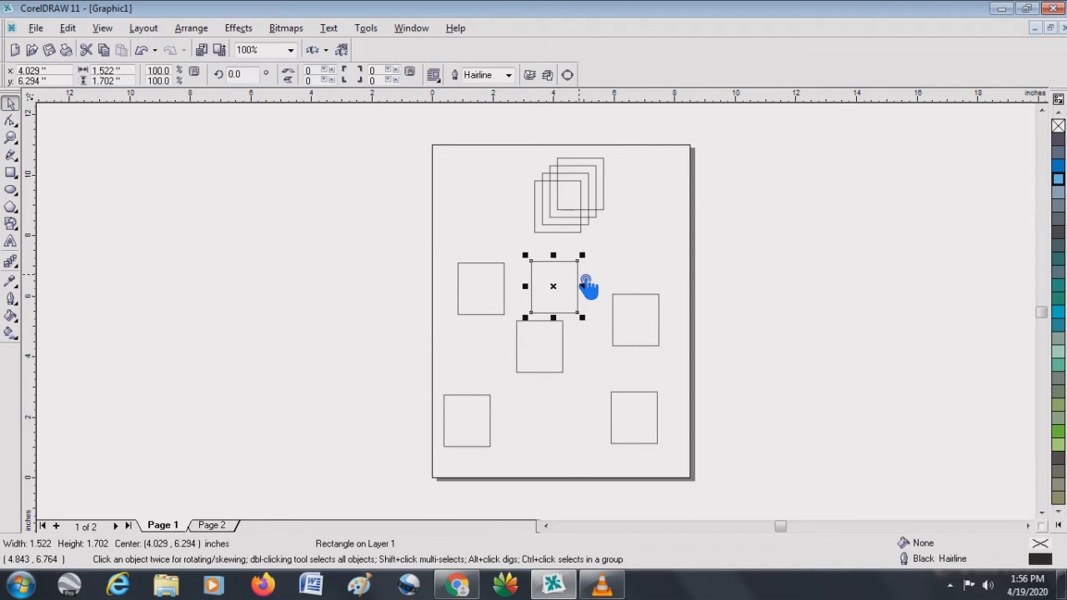
left_click(607, 280)
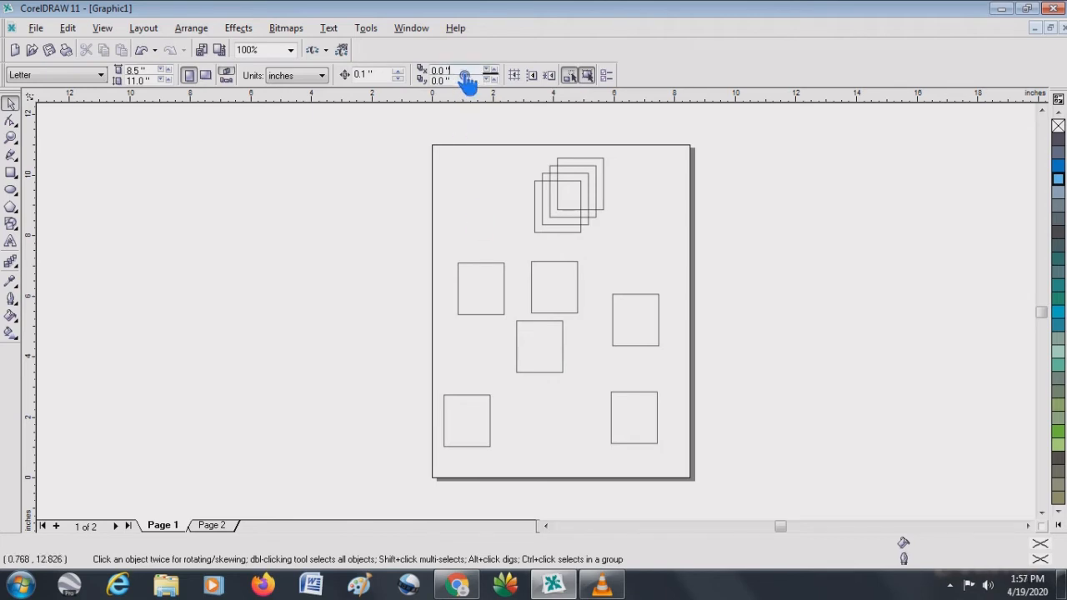
- Set both the horizontal and vertical duplicate distances to 1 inch
left_click(463, 70)
type("1")
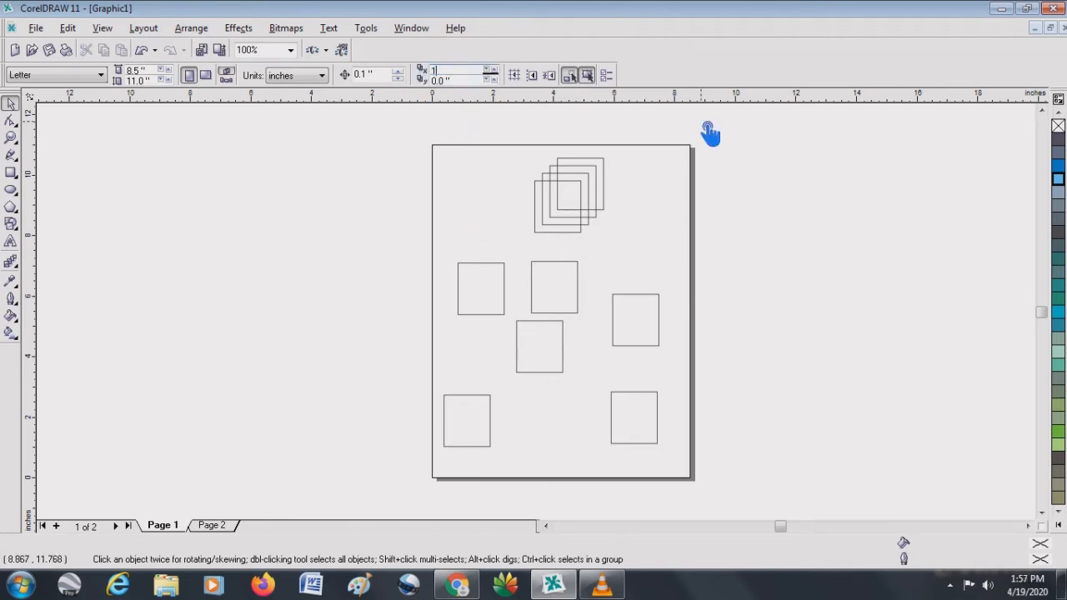
left_click(464, 80)
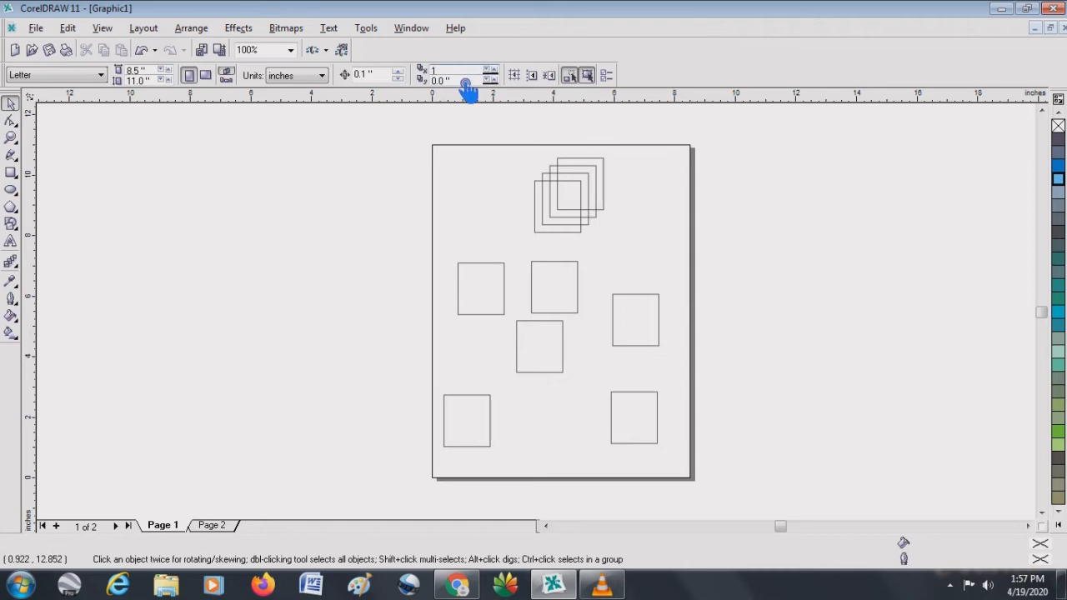
type("1")
key("Return")
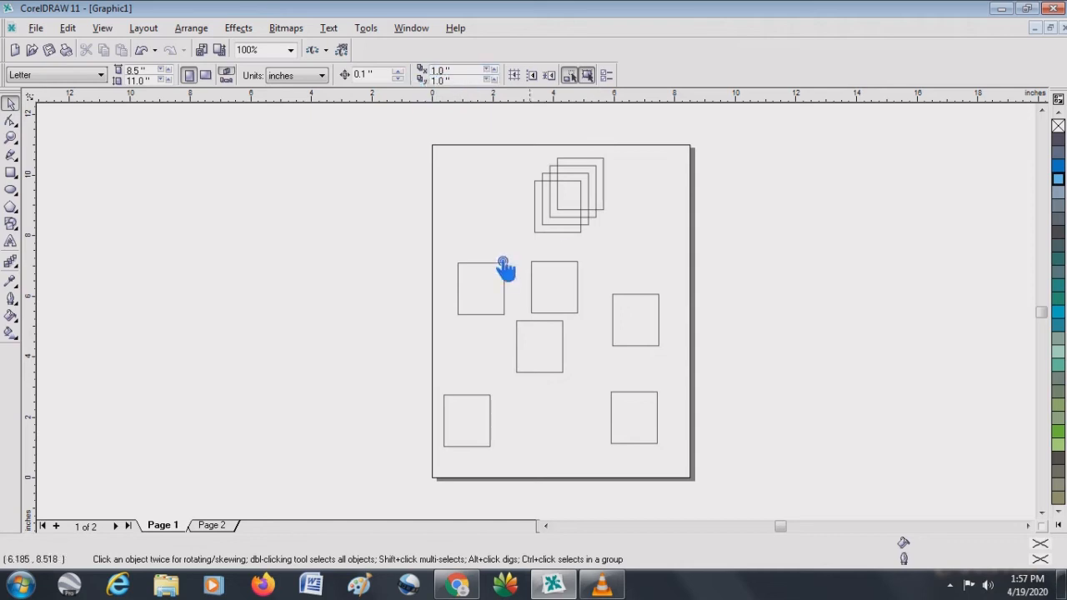
- Delete the overlapping group near the page's upper edge and the scattered copies, keeping only the rectangle near the middle of the page
left_click_drag(482, 131, 659, 241)
key("Delete")
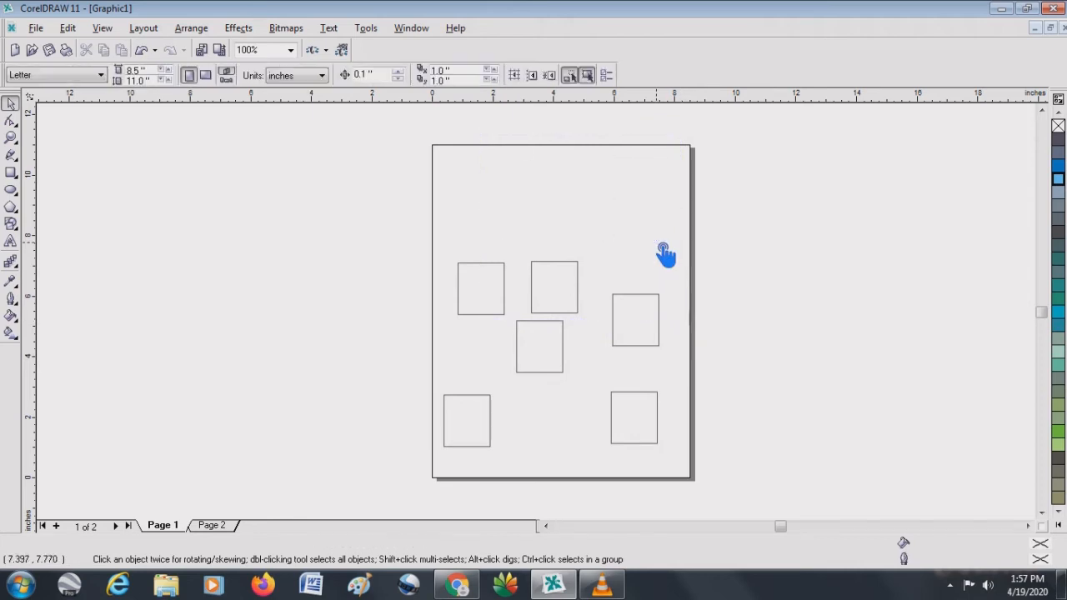
left_click_drag(423, 232, 603, 323)
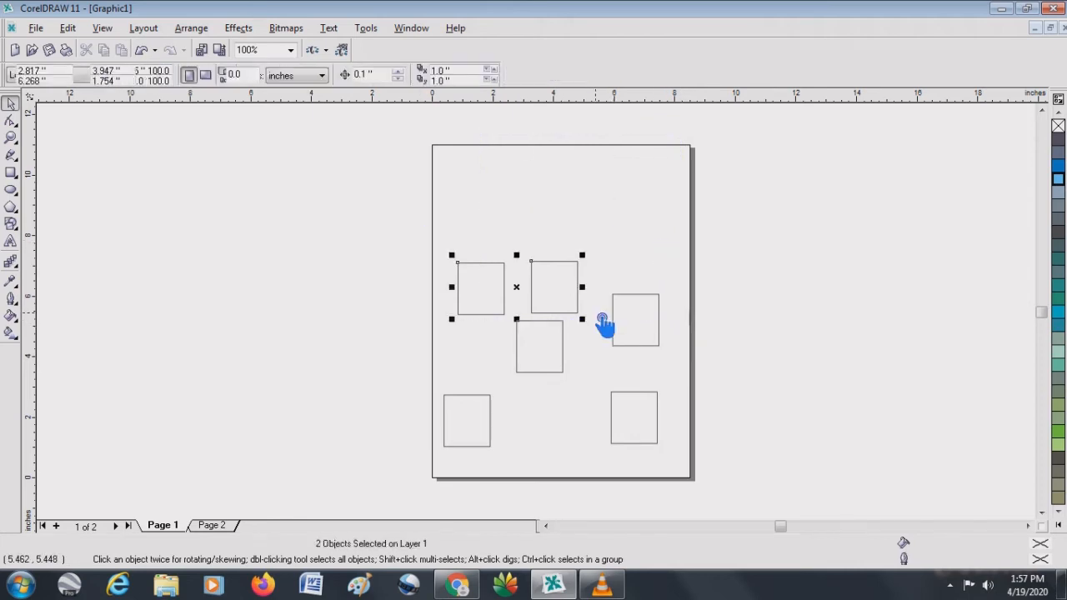
key("Delete")
left_click_drag(595, 258, 671, 443)
key("Delete")
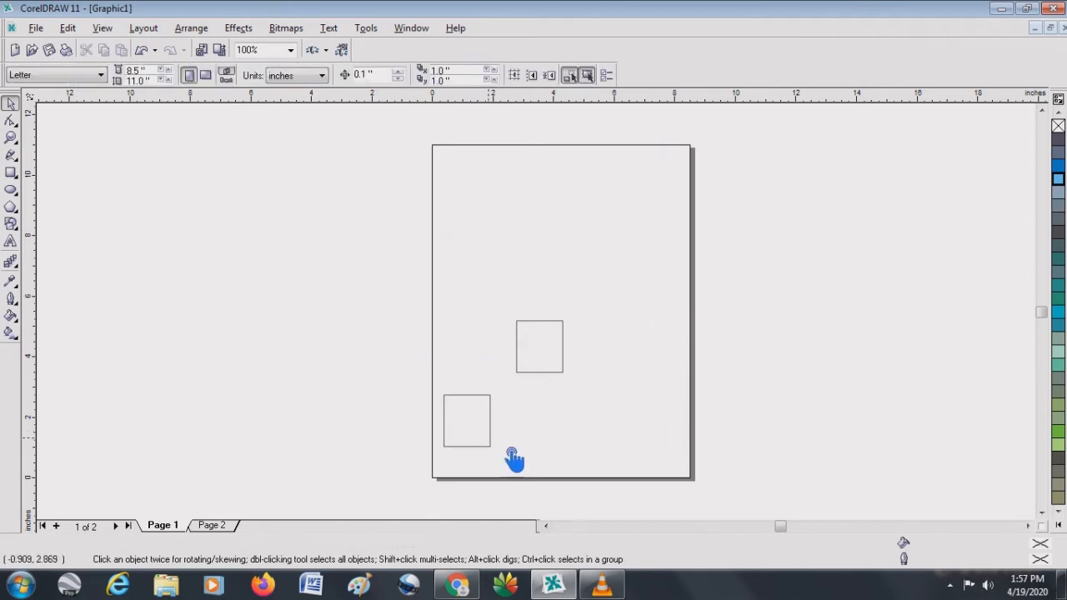
left_click_drag(511, 452, 515, 455)
key("Delete")
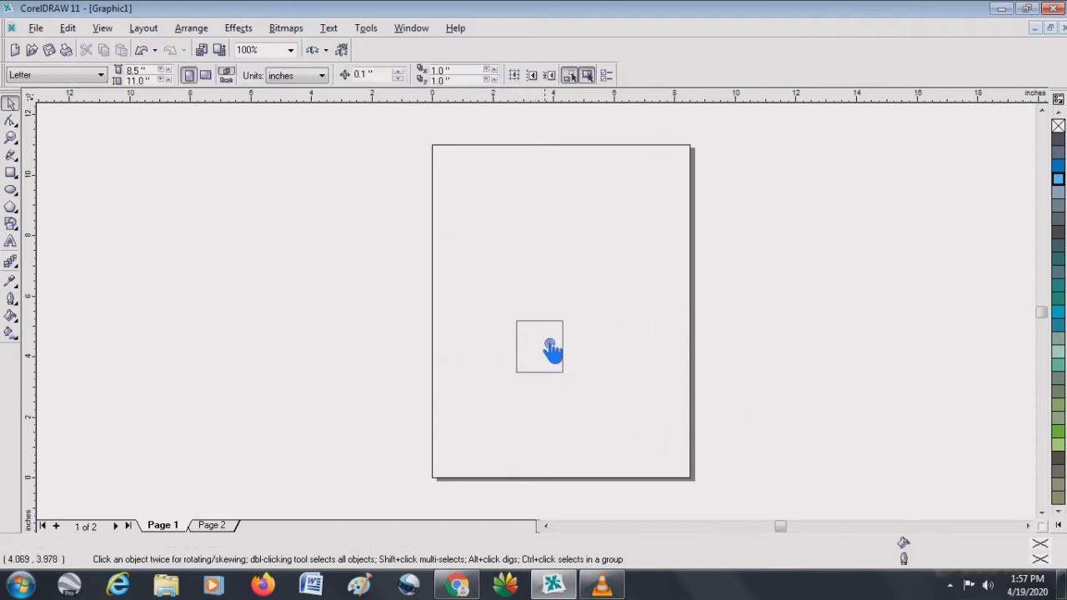
- Move the remaining rectangle to a center of about 2.89, 7.38 inches and duplicate it twice at the 1-inch duplicate distance
left_click_drag(547, 339, 528, 244)
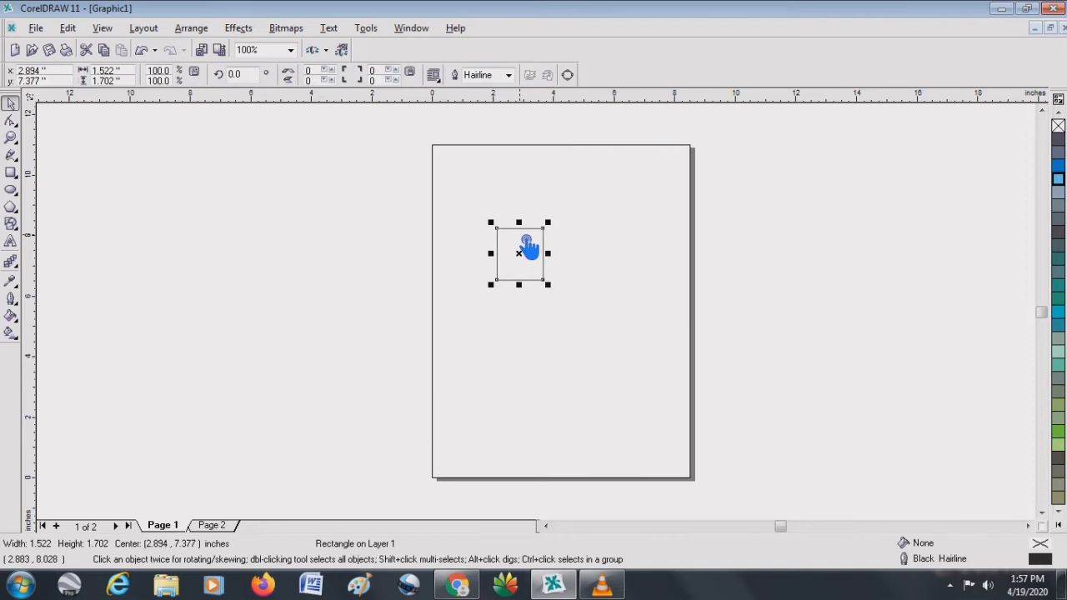
left_click(68, 28)
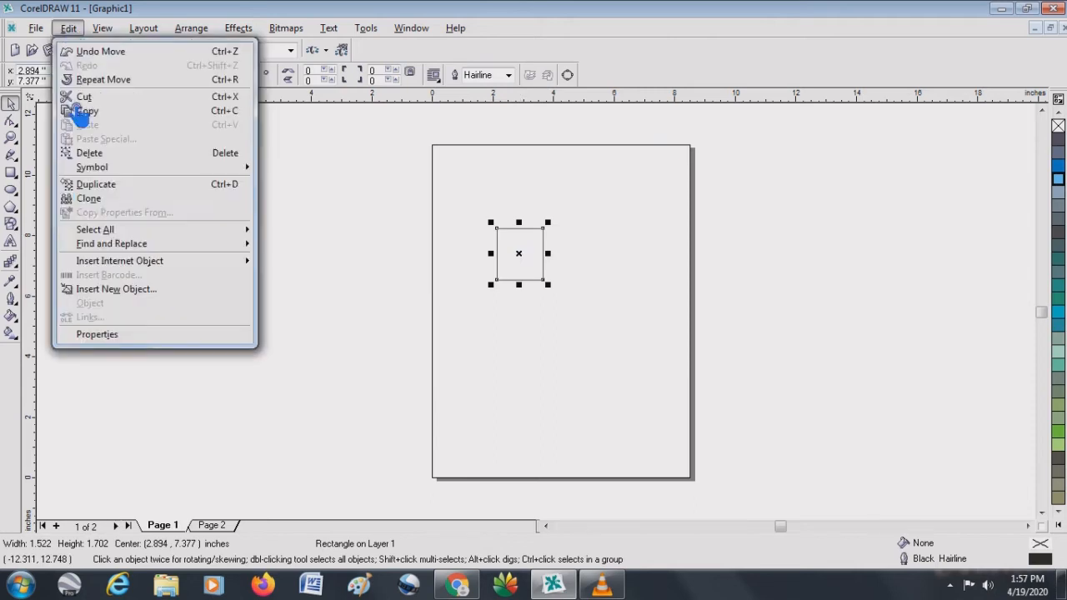
left_click(110, 187)
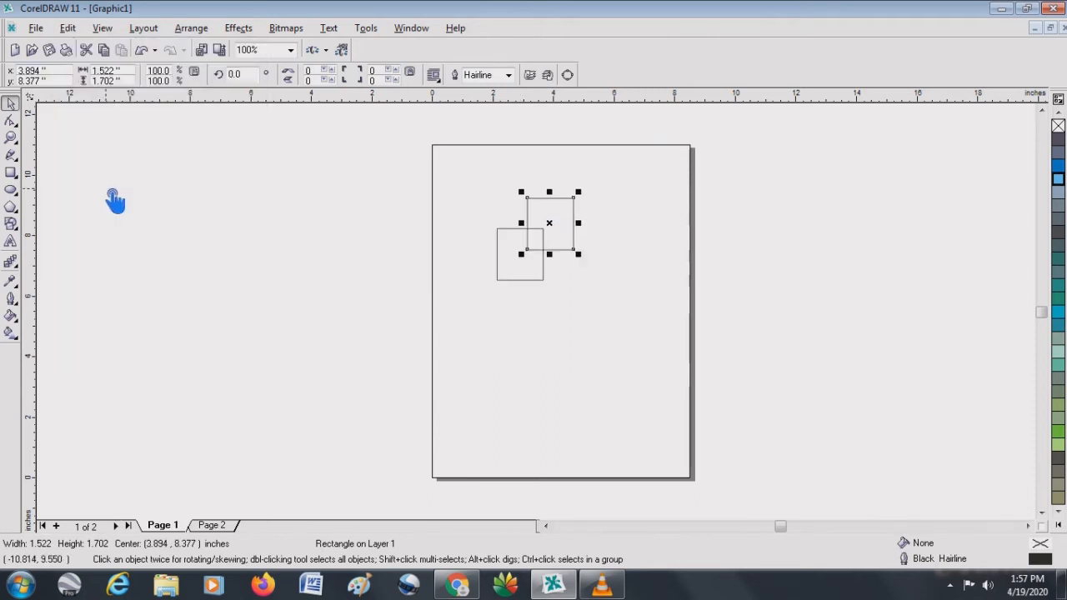
left_click(68, 29)
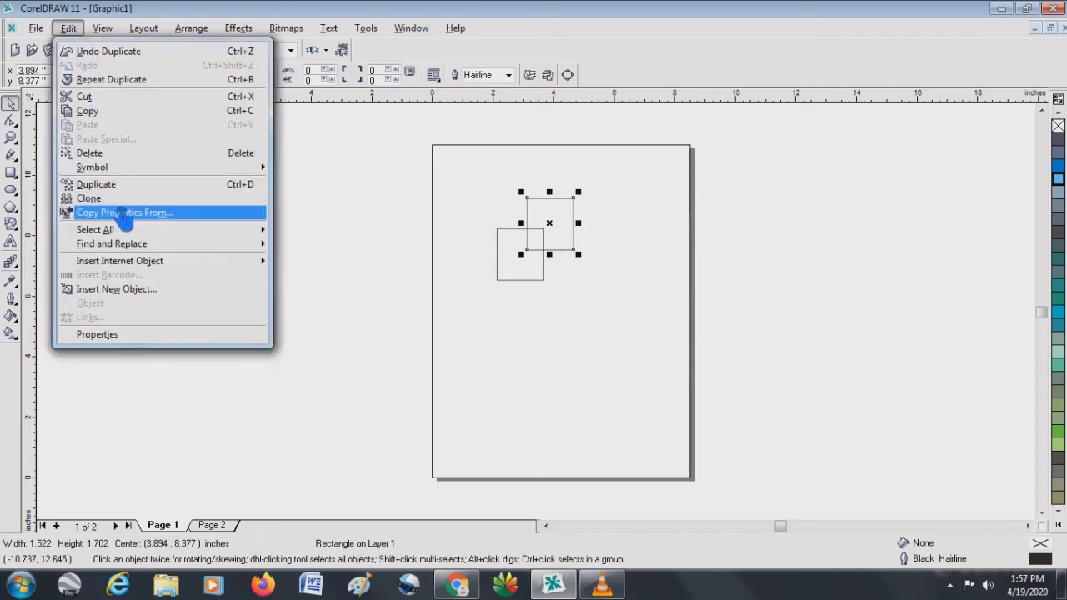
left_click(121, 184)
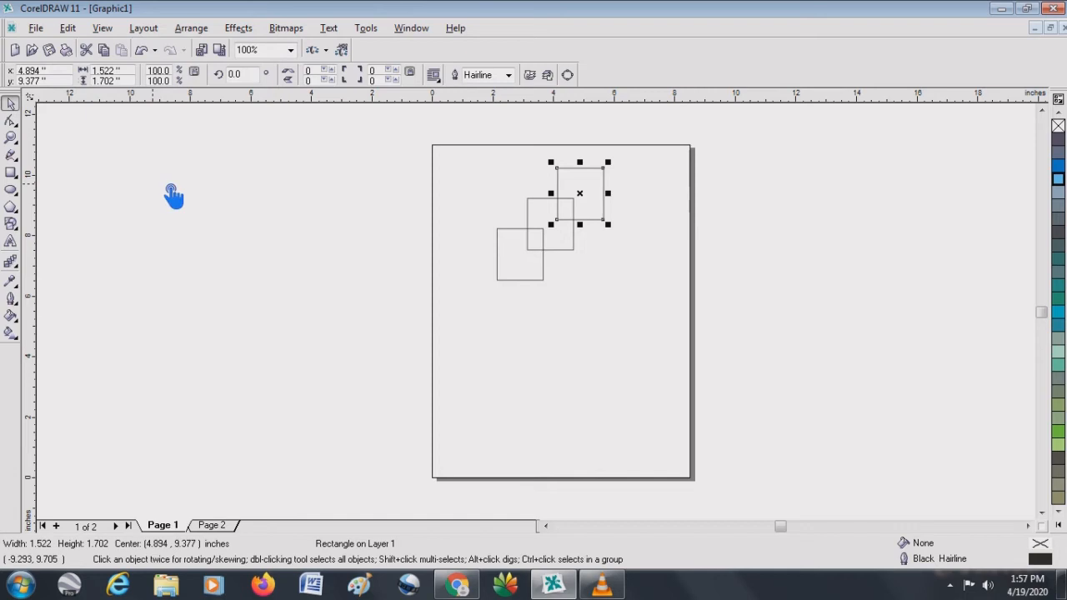
- Set both the horizontal and vertical duplicate distances to 0.25 inch
left_click(572, 309)
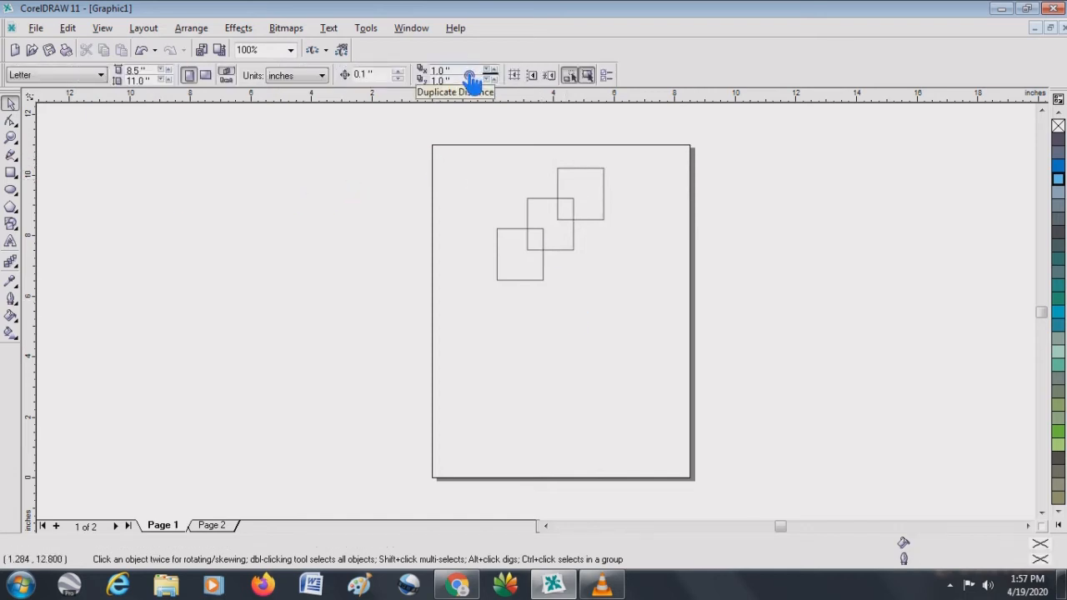
left_click_drag(469, 73, 407, 77)
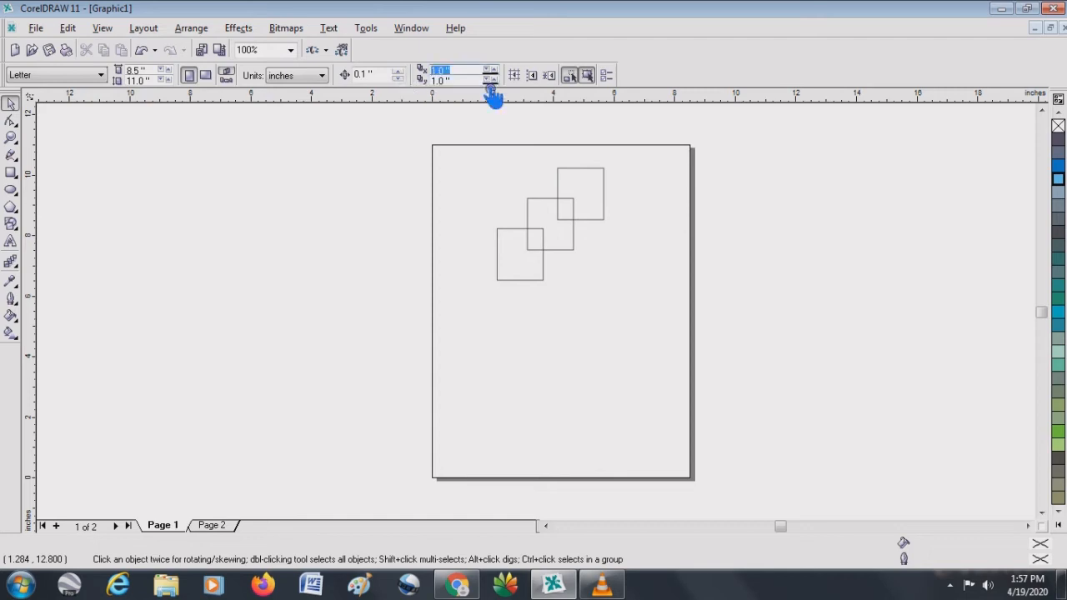
type(".25")
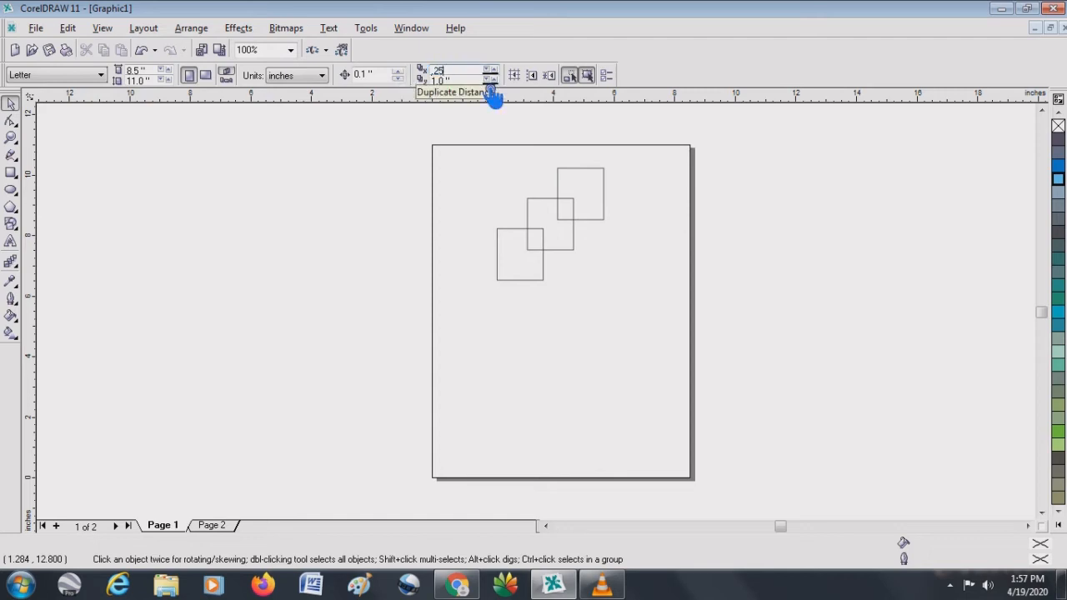
left_click_drag(471, 81, 427, 81)
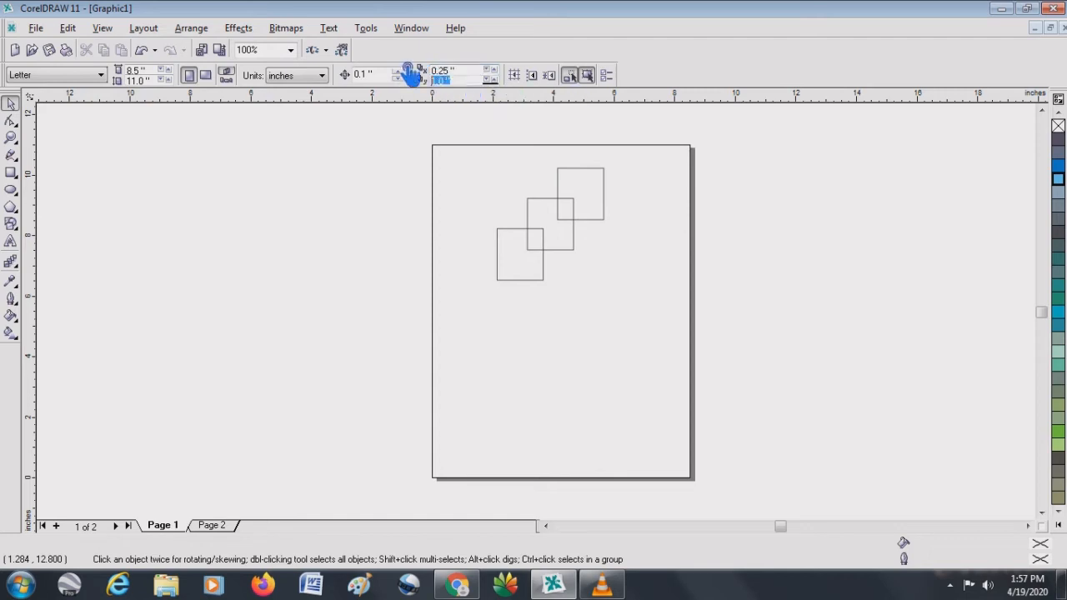
type(".25")
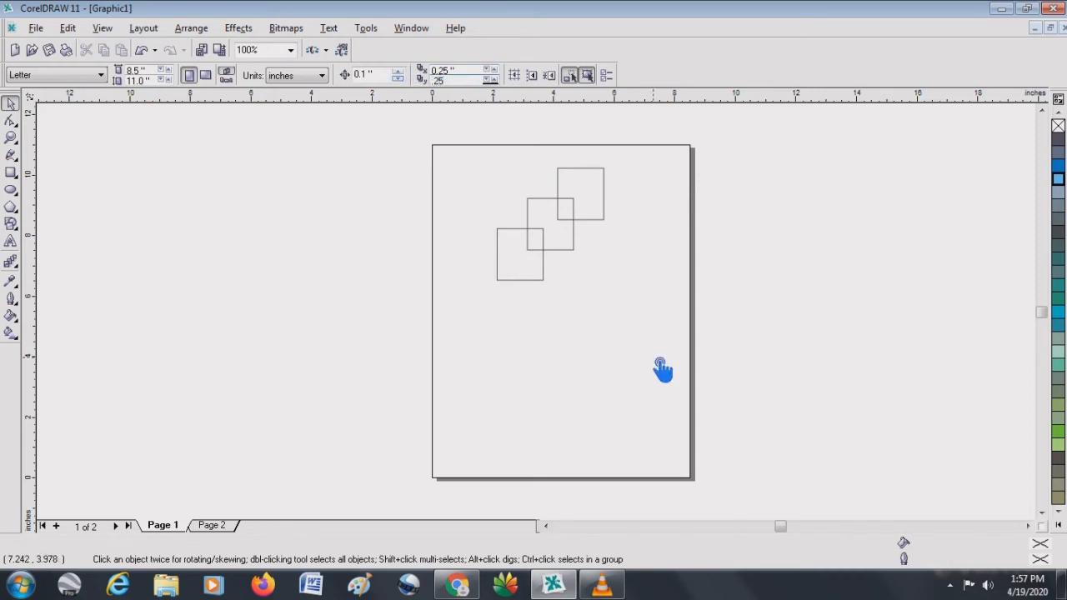
key("Return")
- Delete the two upper copies and move the remaining rectangle to a center of about 1.68, 8.28 inches
left_click_drag(470, 132, 623, 315)
left_click_drag(524, 138, 639, 266)
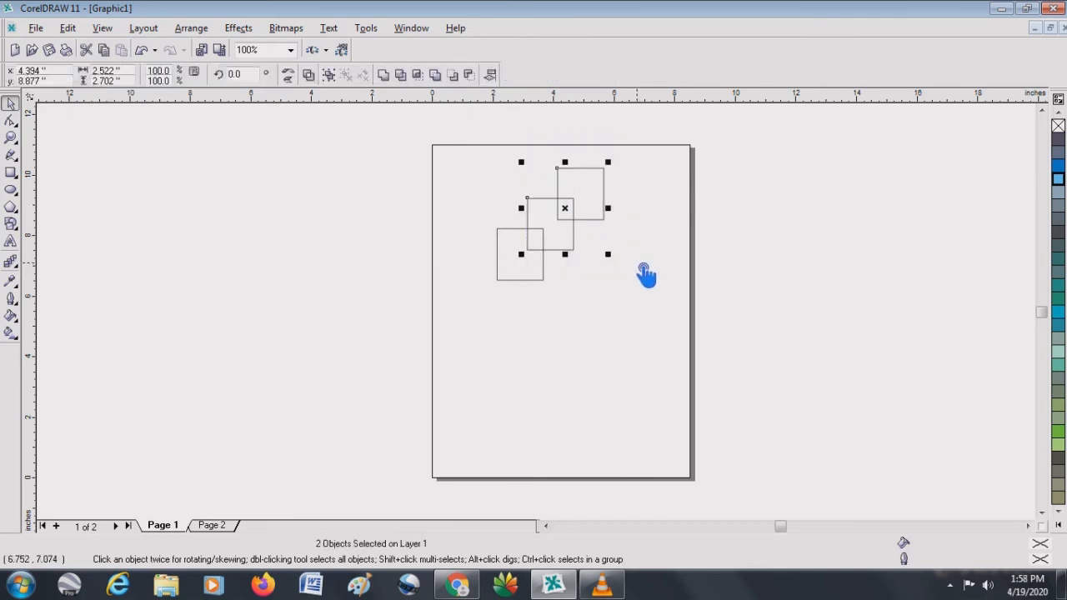
key("Delete")
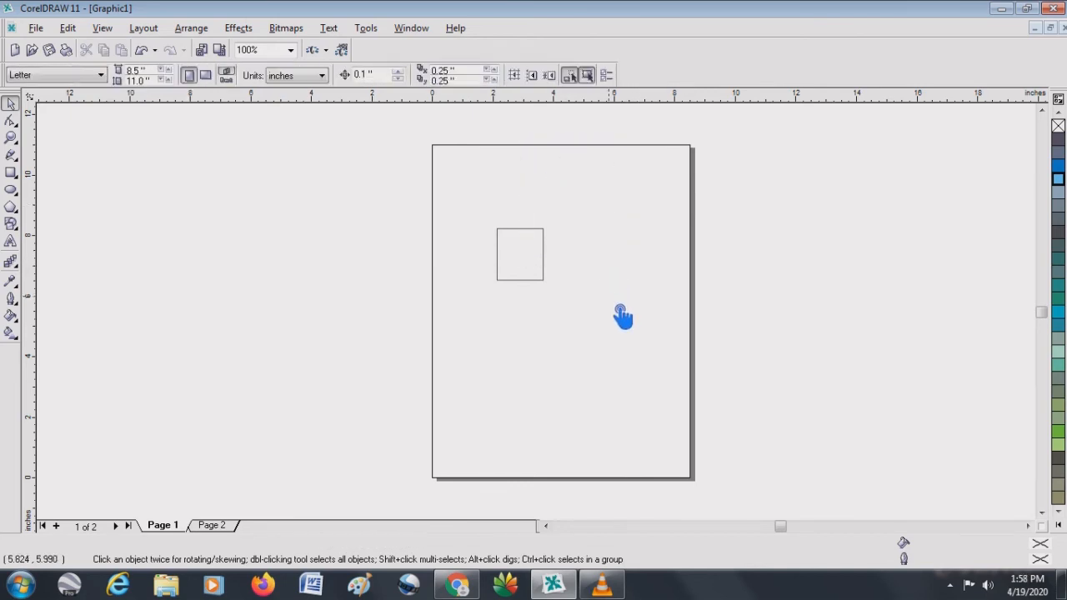
left_click(510, 241)
left_click_drag(522, 246, 485, 219)
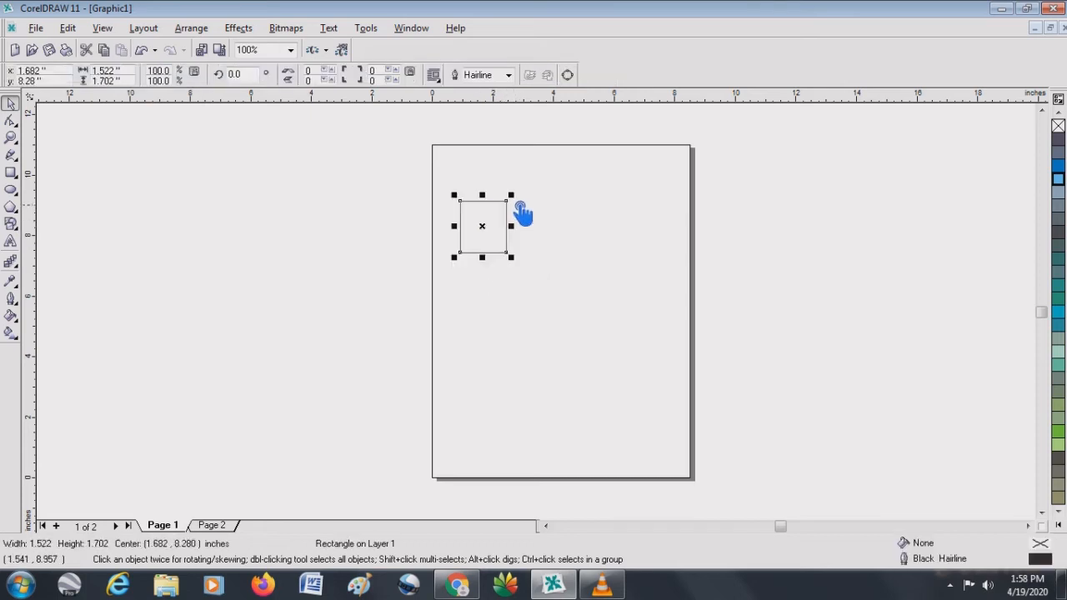
- Draw an ellipse about 1.70 by 1.91 inches near the page's upper right and a pentagon about 2.33 by 2.31 inches below it
left_click(489, 216)
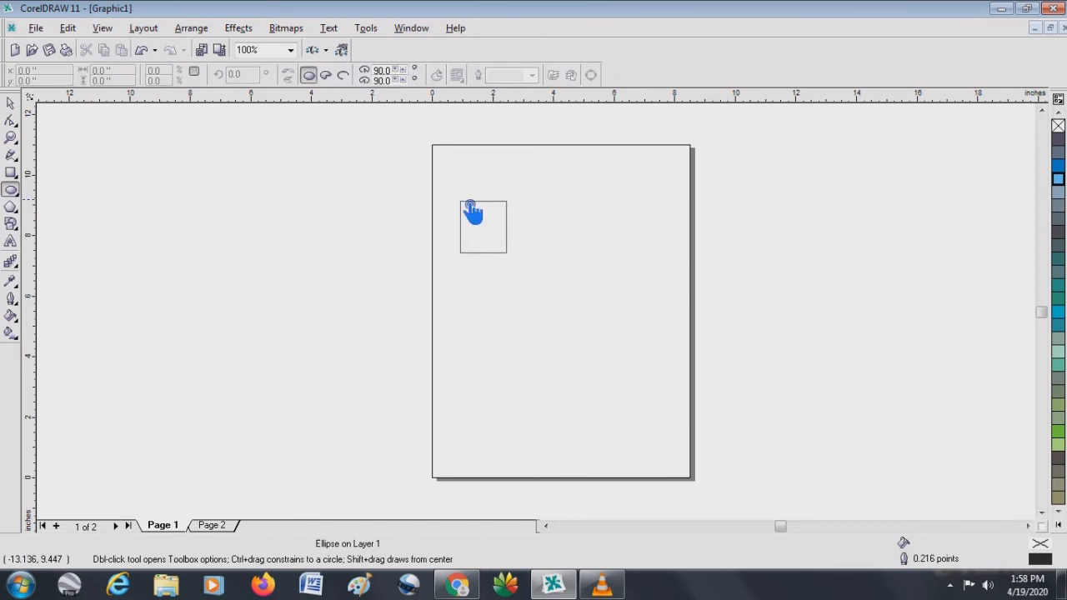
left_click_drag(580, 171, 632, 231)
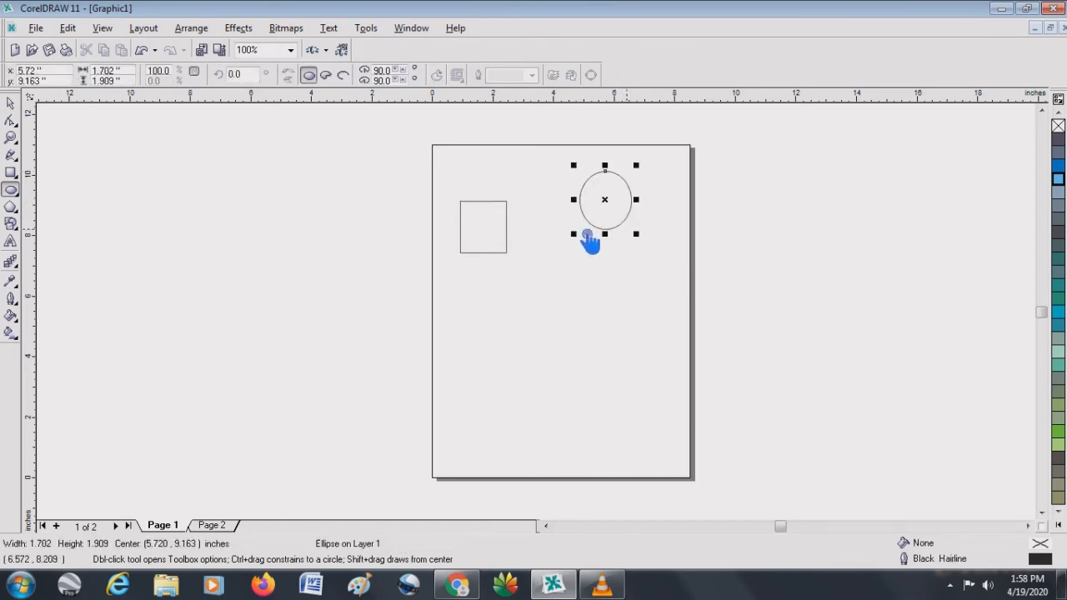
left_click(11, 206)
left_click_drag(552, 283, 631, 364)
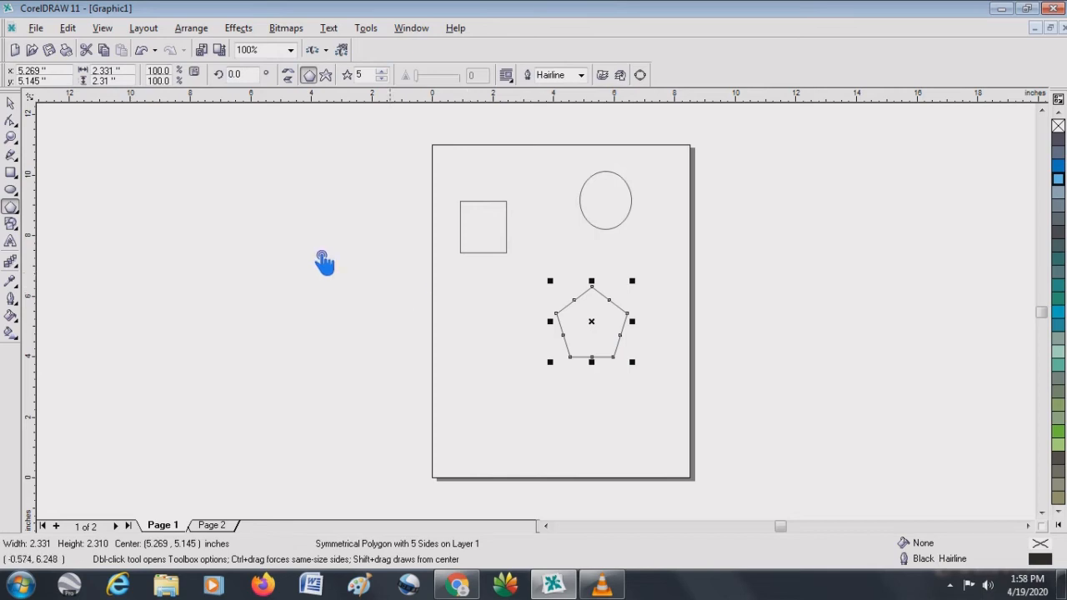
- Move the rectangle slightly higher on the page and resize it to about 2.06 by 2.53 inches
left_click(11, 105)
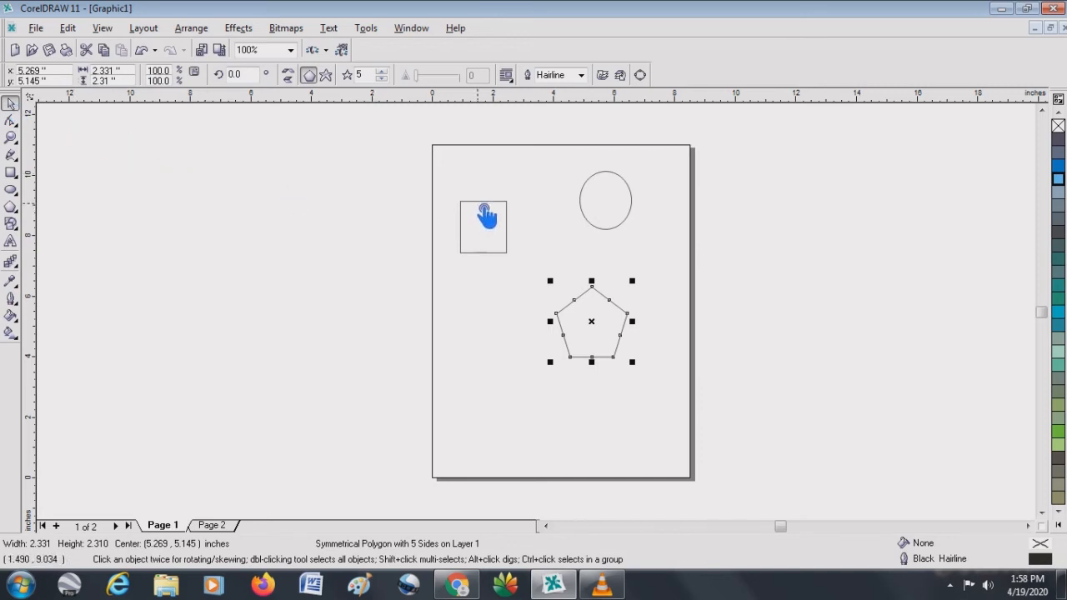
left_click(486, 213)
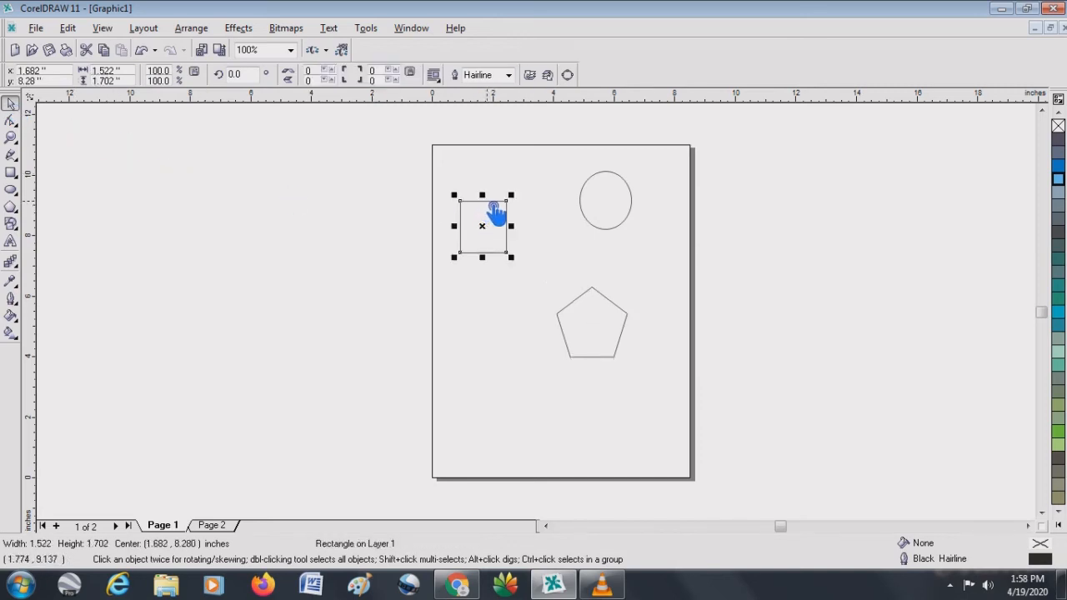
left_click_drag(496, 212, 498, 190)
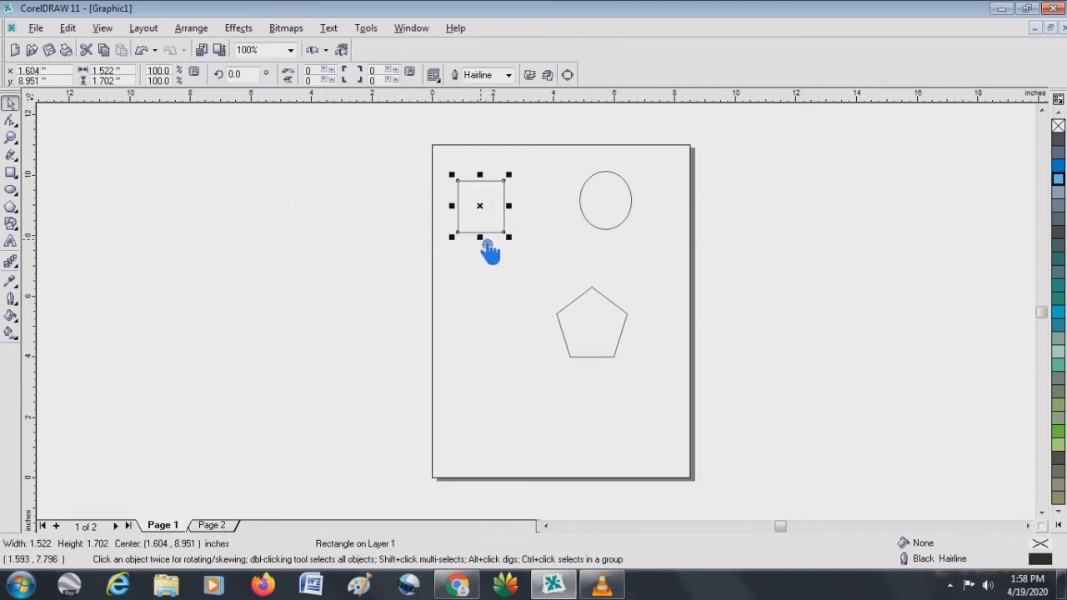
left_click_drag(488, 249, 510, 232)
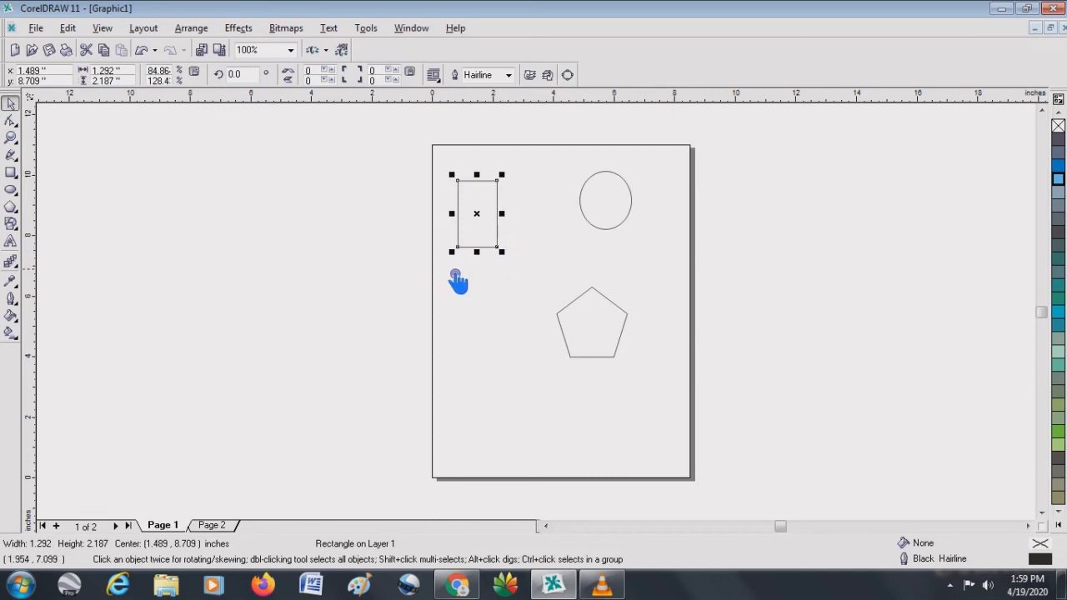
left_click_drag(452, 251, 316, 381)
left_click_drag(398, 380, 457, 275)
left_click_drag(514, 227, 532, 229)
- Resize the ellipse to about 1.40 by 1.45 inches and the pentagon to about 2.70 by 2.16 inches
left_click(613, 192)
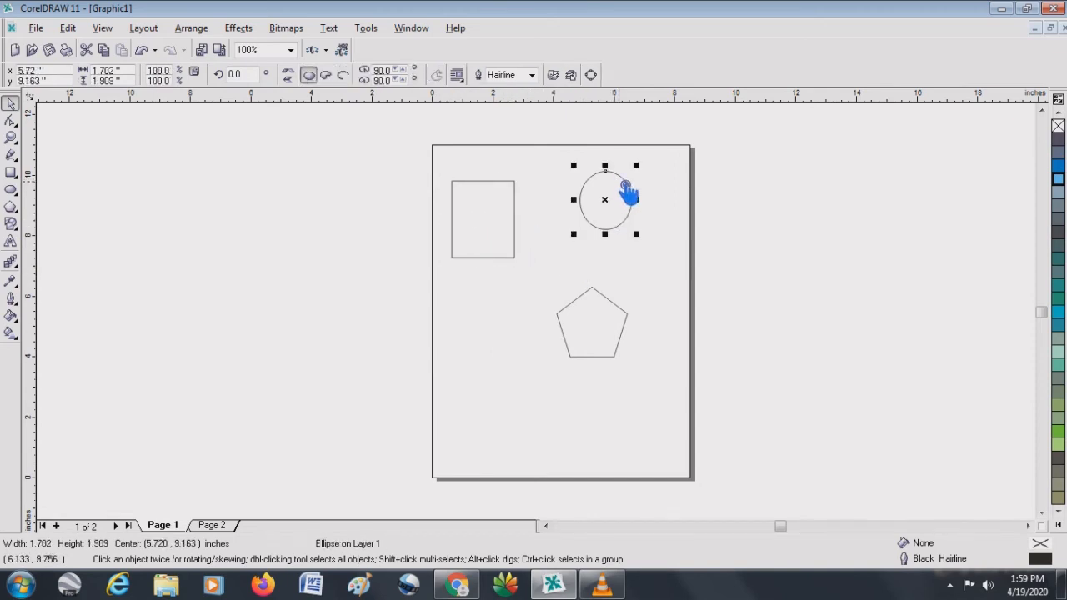
left_click_drag(631, 191, 601, 181)
left_click(602, 303)
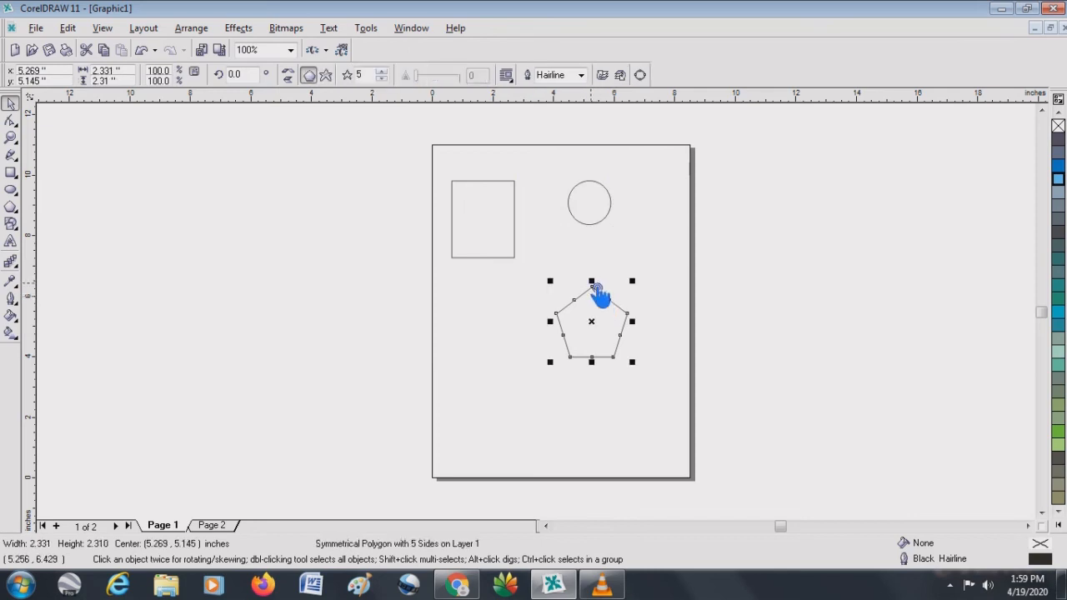
left_click_drag(592, 287, 616, 336)
- Edit the rectangle's shape and round all four of its corners slightly, to a roundness of 2
left_click(493, 208)
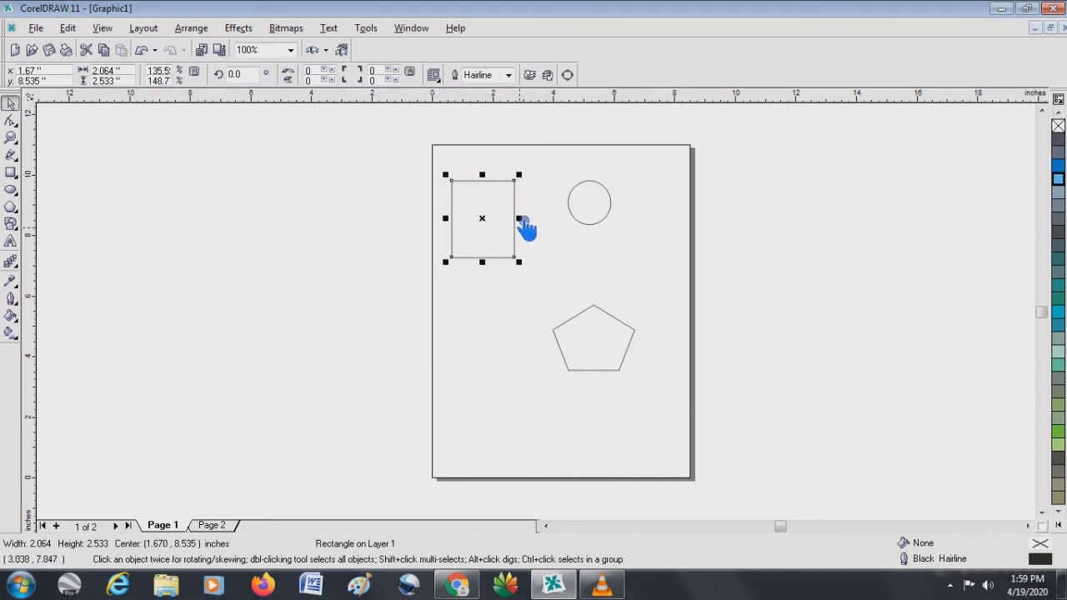
key("F10")
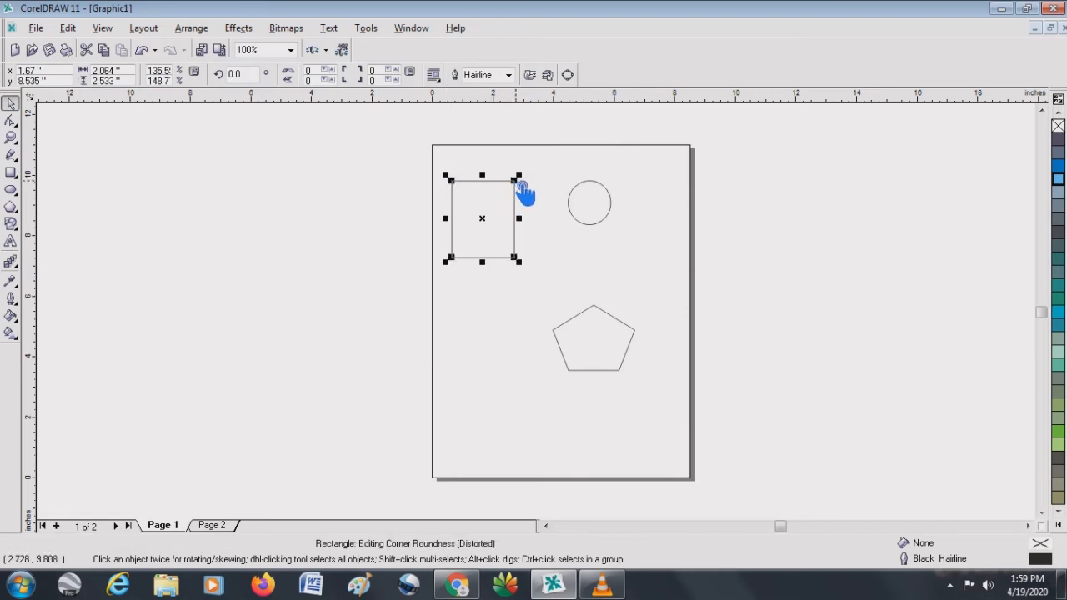
mouse_move(524, 191)
left_mouse_down()
mouse_move(508, 190)
mouse_move(543, 222)
mouse_move(508, 203)
mouse_move(508, 191)
mouse_move(525, 193)
mouse_move(506, 192)
mouse_move(534, 190)
mouse_move(530, 201)
left_mouse_up()
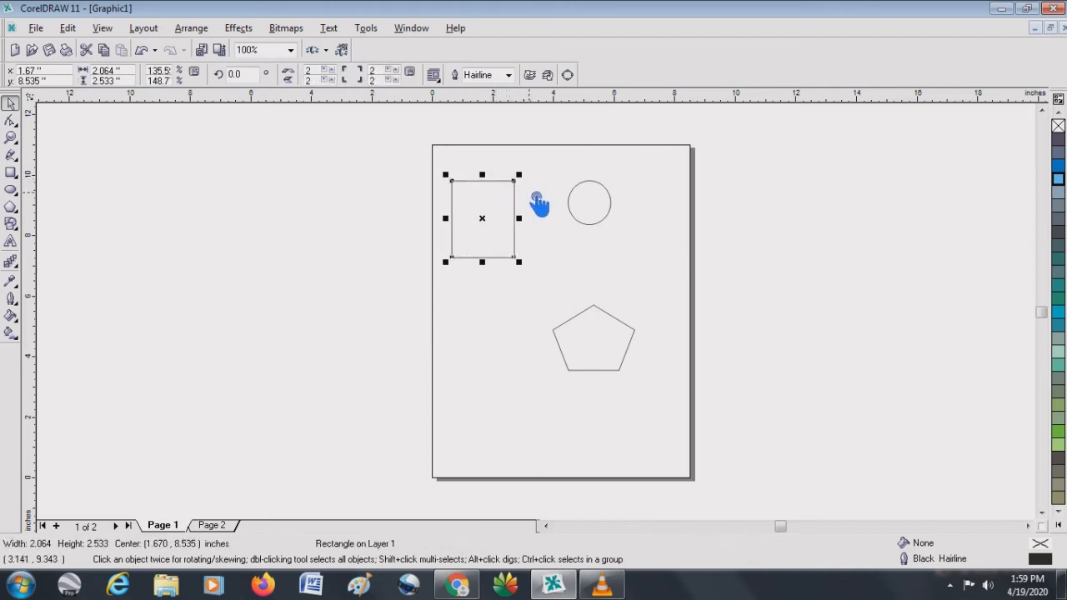
- Increase the rounding of all four rectangle corners to a roundness of 85
left_click(521, 203)
left_click(509, 226)
left_click(519, 183)
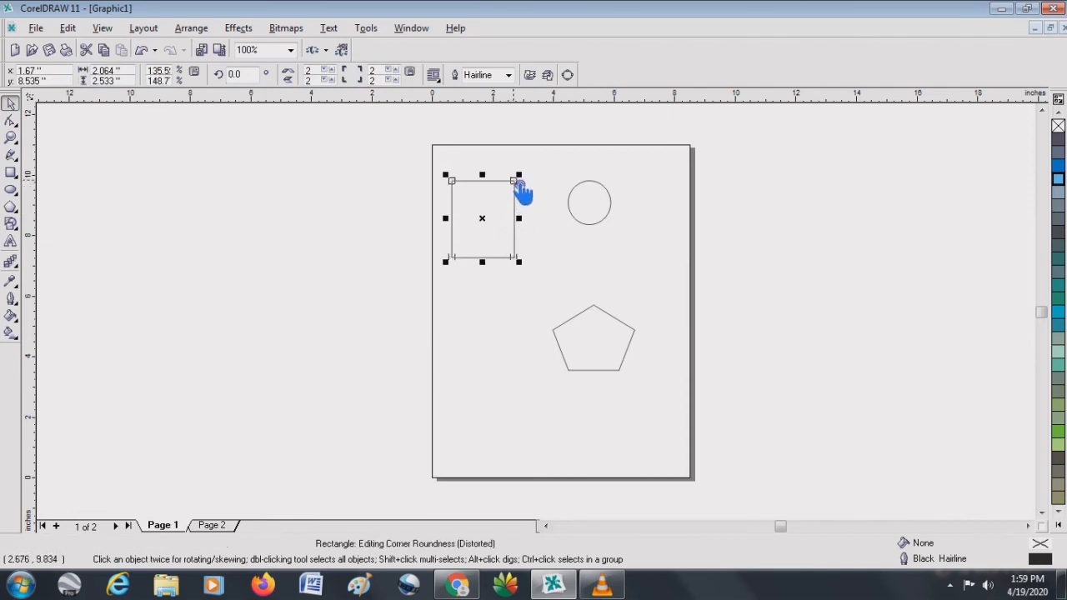
left_click_drag(519, 183, 519, 182)
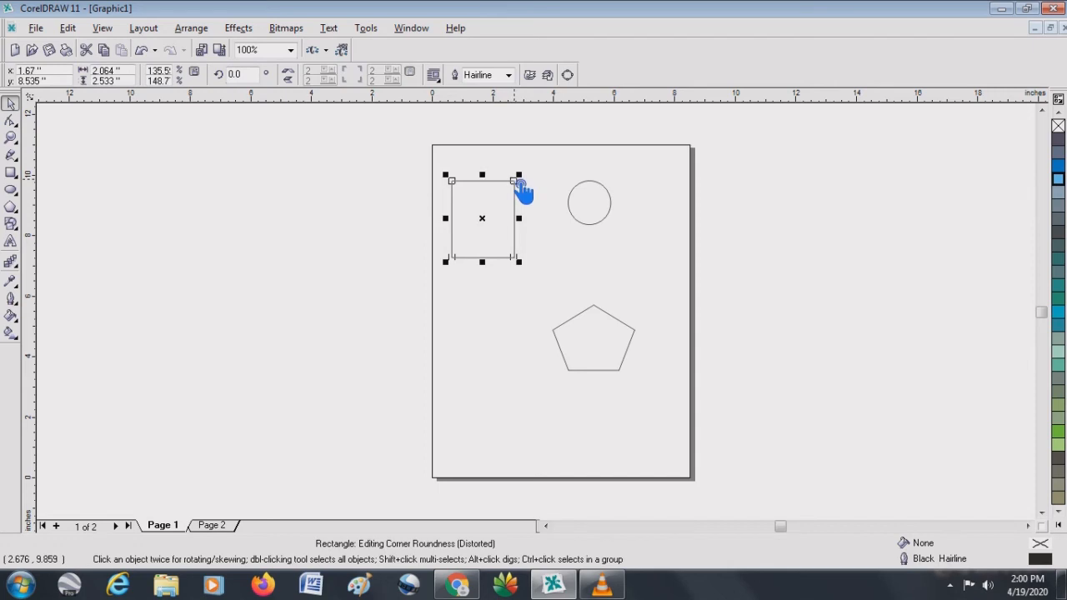
mouse_move(524, 191)
left_mouse_down()
mouse_move(500, 200)
mouse_move(496, 186)
mouse_move(513, 205)
left_mouse_up()
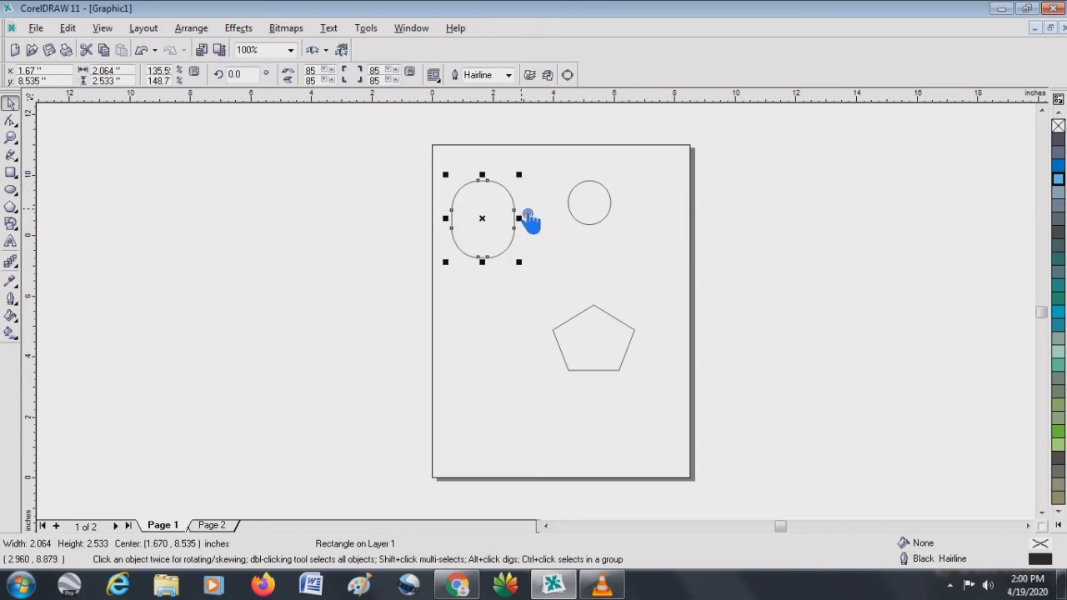
- Return all four rectangle corners to a roundness of 2 and deselect the rectangle
left_click_drag(494, 189, 531, 187)
left_click(537, 189)
left_click(521, 190)
left_click(525, 187)
left_click(521, 188)
left_click(534, 186)
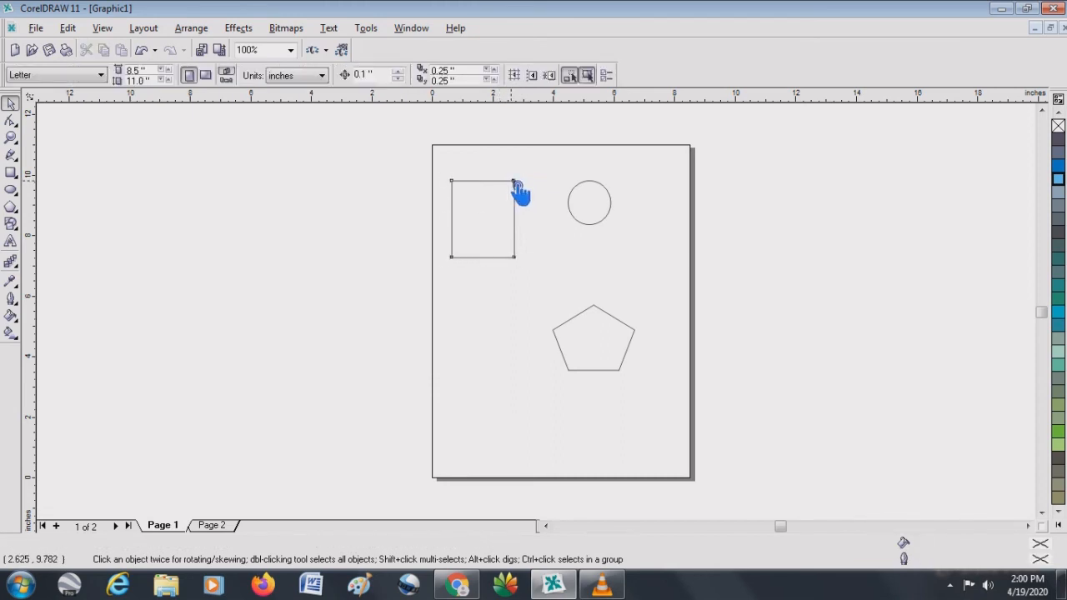
- Round only the rectangle's upper-right corner to a roundness of 100, and deselect the shape
left_click(517, 185)
left_click_drag(518, 189, 489, 191)
left_click(506, 197)
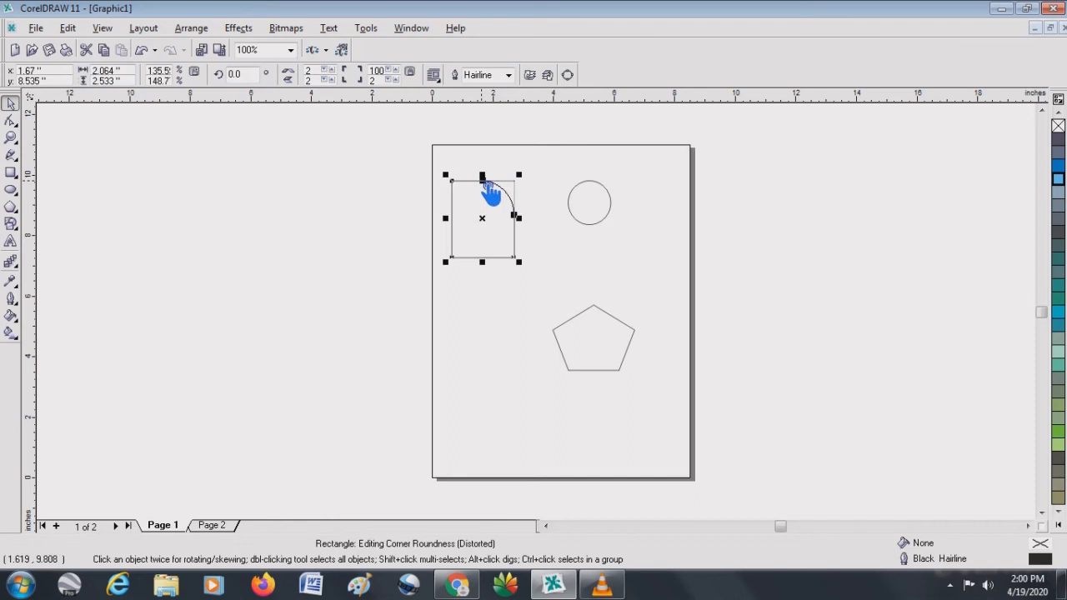
left_click(551, 166)
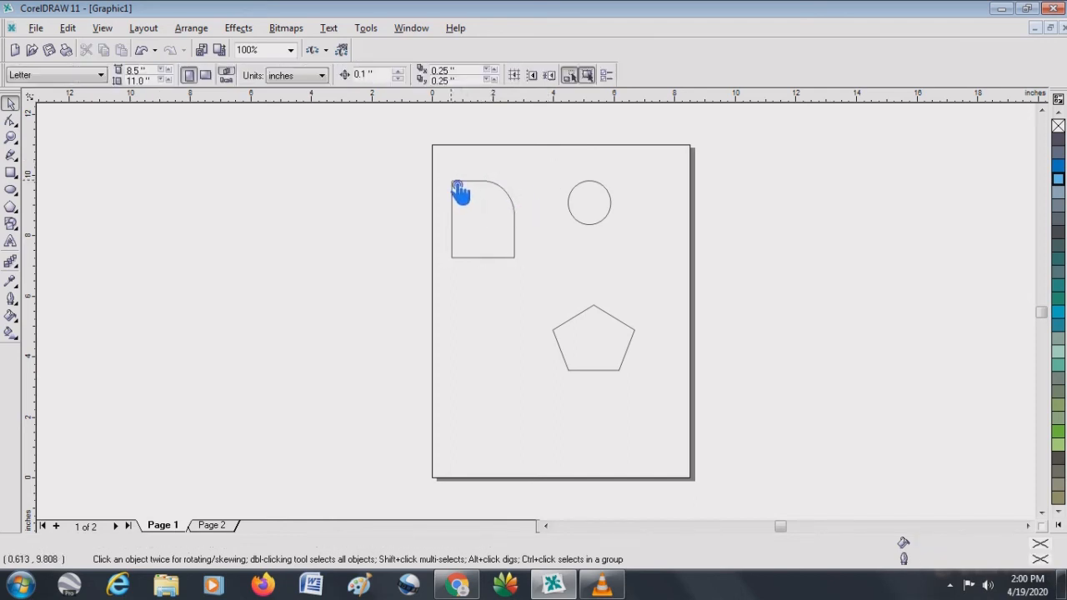
- Open the circle into an arc from 90 to about 291 degrees, and reshape it into a pie with a radius line
left_click(598, 190)
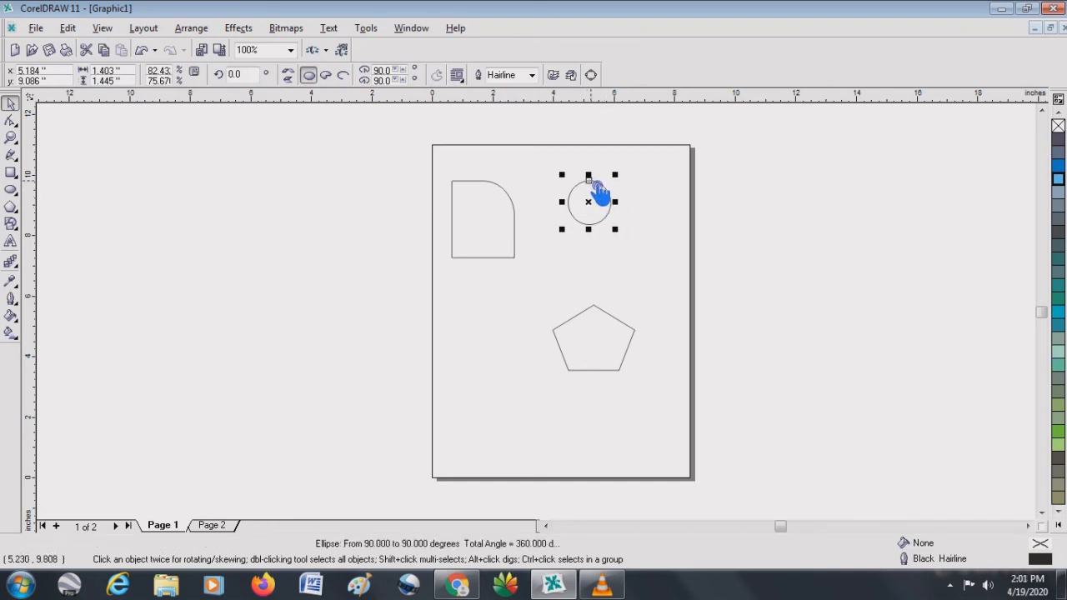
left_click_drag(597, 189, 630, 240)
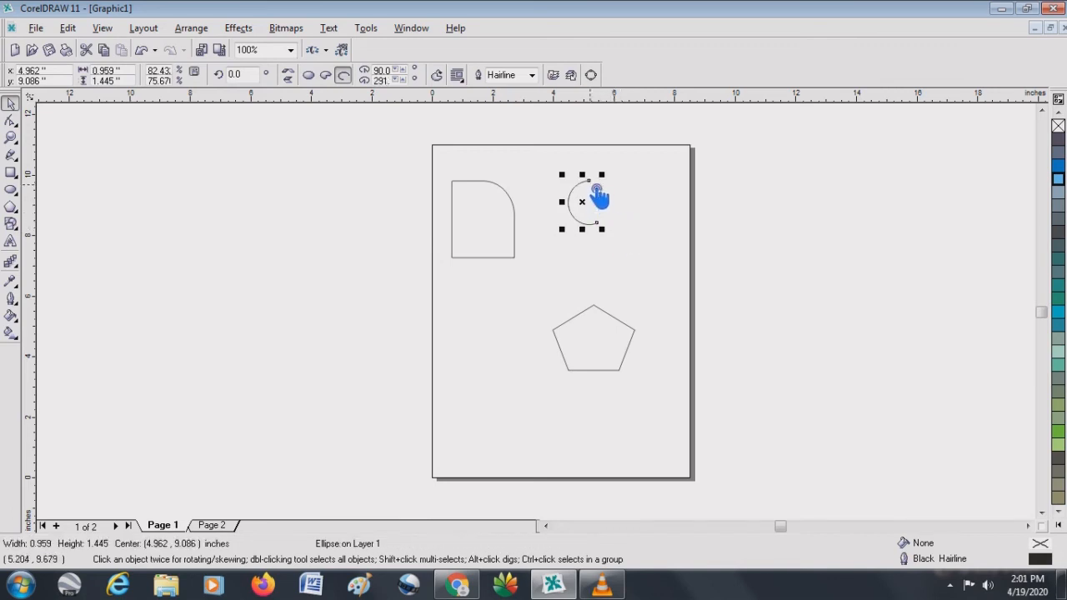
left_click_drag(598, 195, 578, 207)
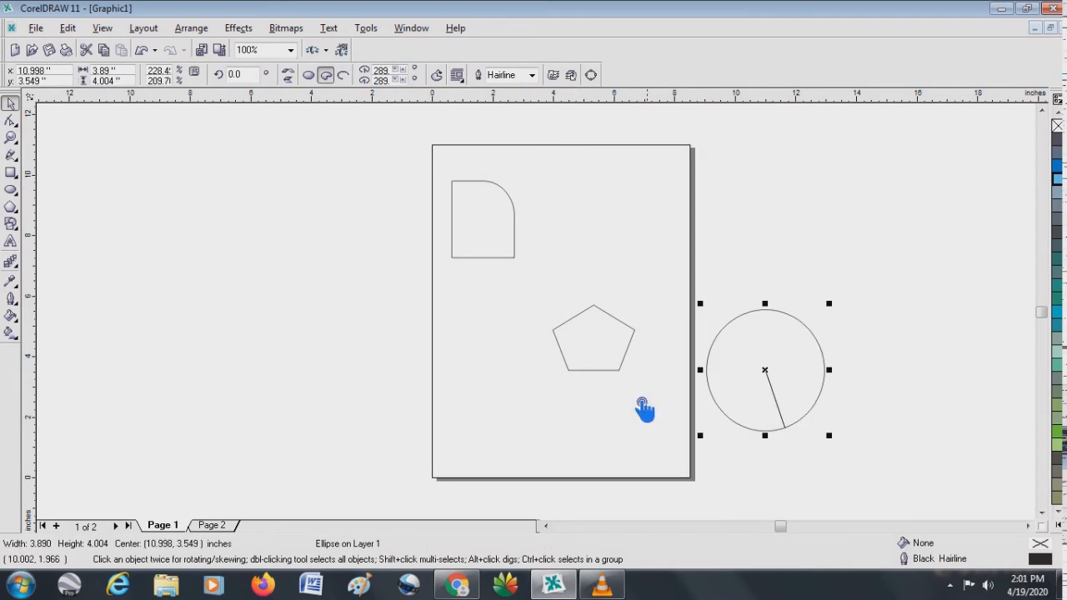
- Reshape the pentagon by pulling its topmost node sideways
left_click(596, 367)
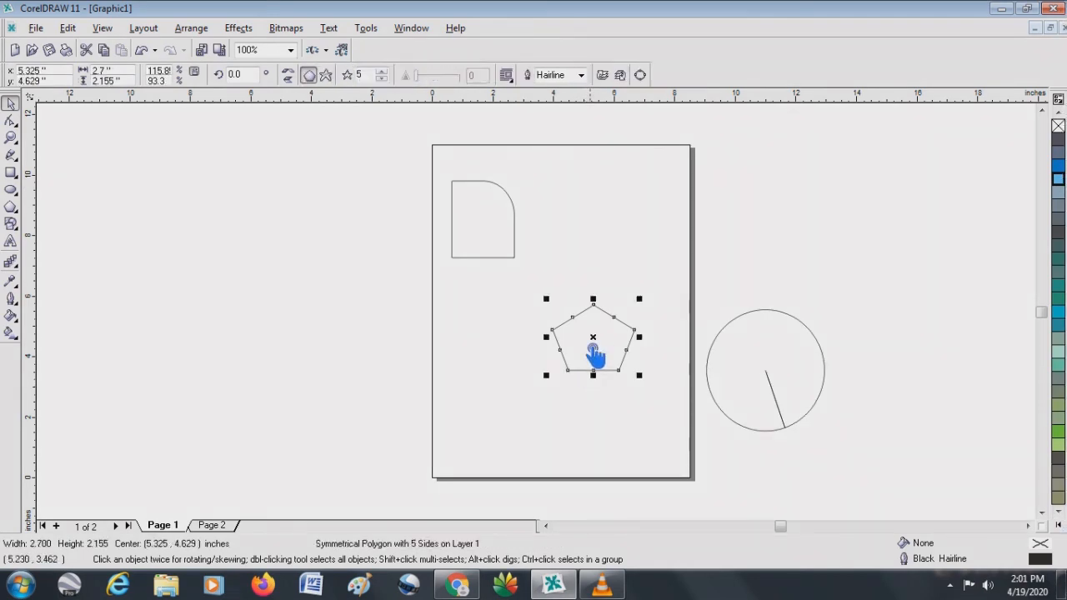
left_click_drag(598, 310, 644, 305)
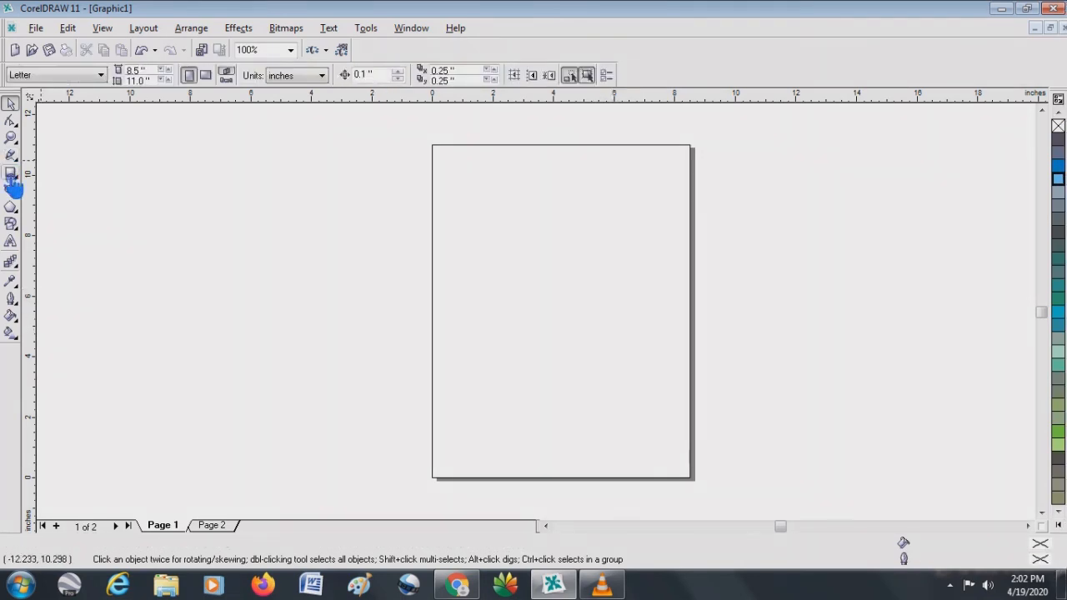
- Draw a new rectangle about 3.30 by 3.02 inches, centered at about 3.01, 7.55 inches on the empty page
left_click(10, 172)
left_click_drag(473, 203, 572, 295)
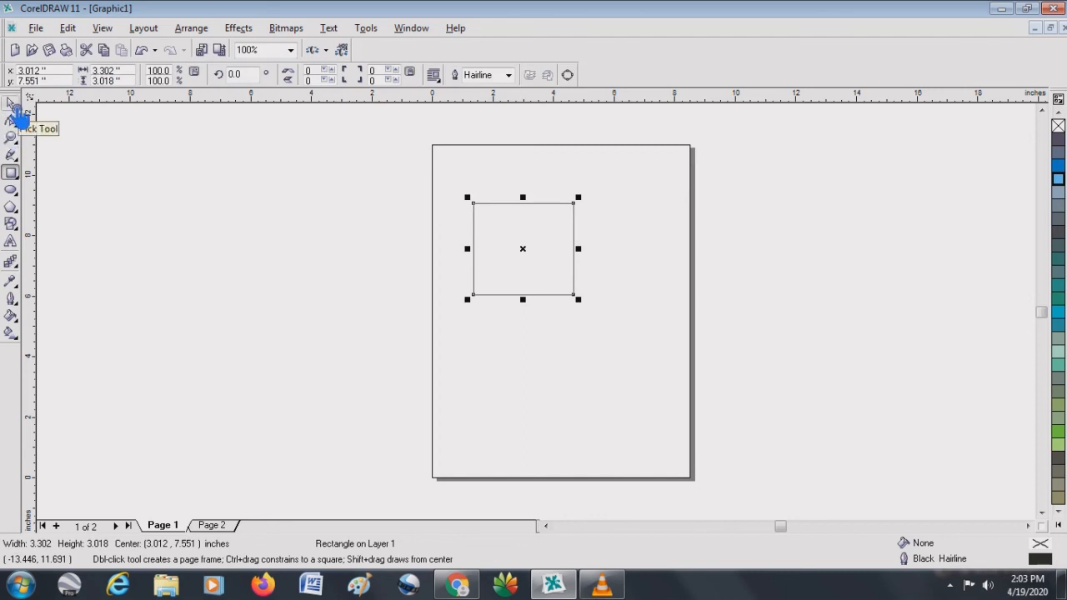
left_click(13, 106)
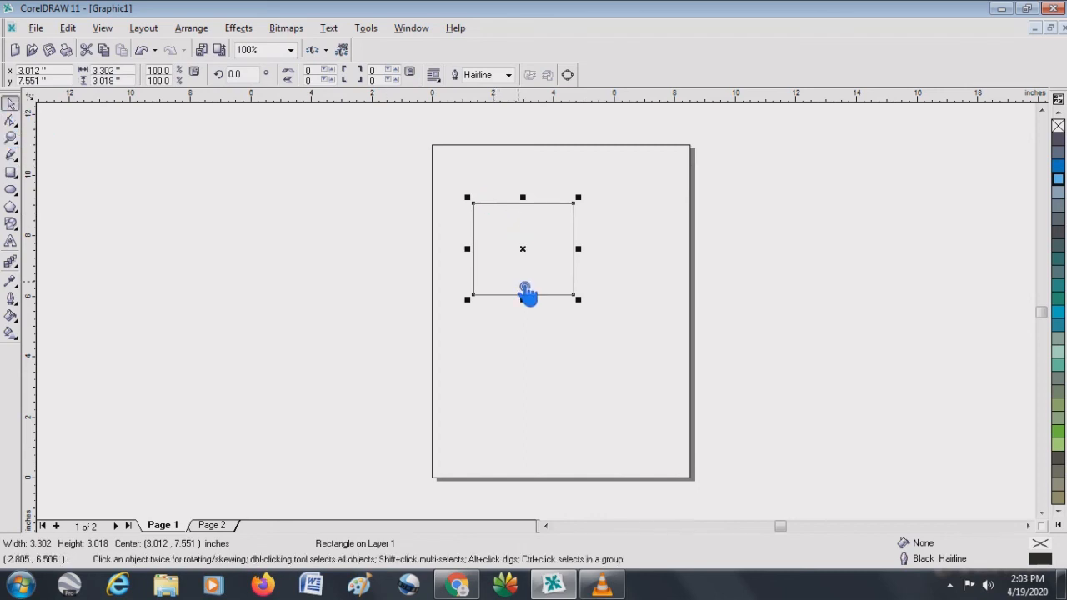
- Toggle the new rectangle between its resizing handles and its rotate and skew handles, ending with rotate and skew
left_click(524, 247)
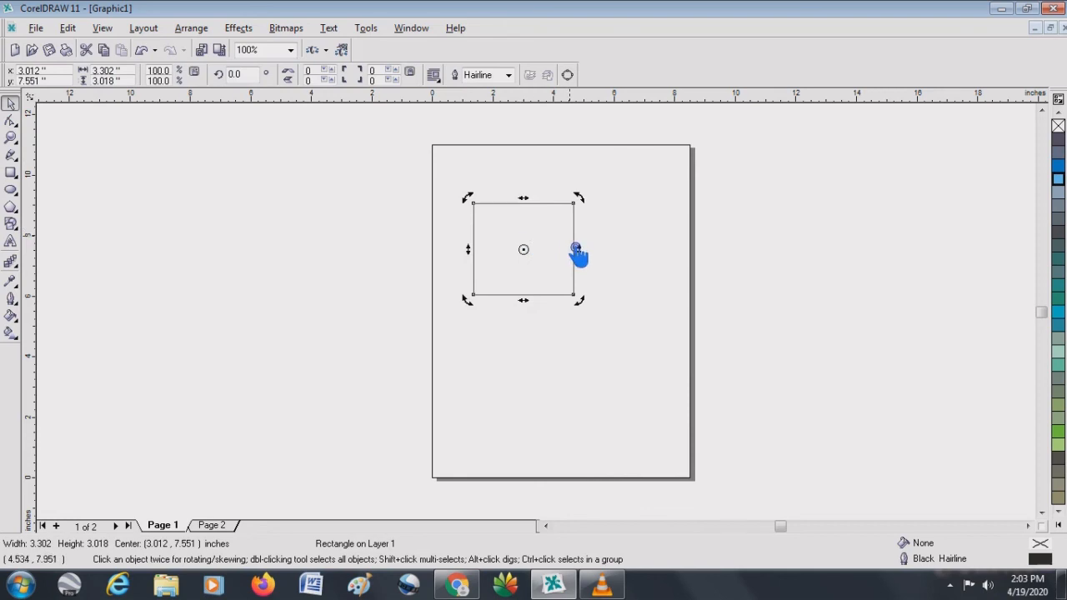
left_click(559, 357)
left_click(544, 251)
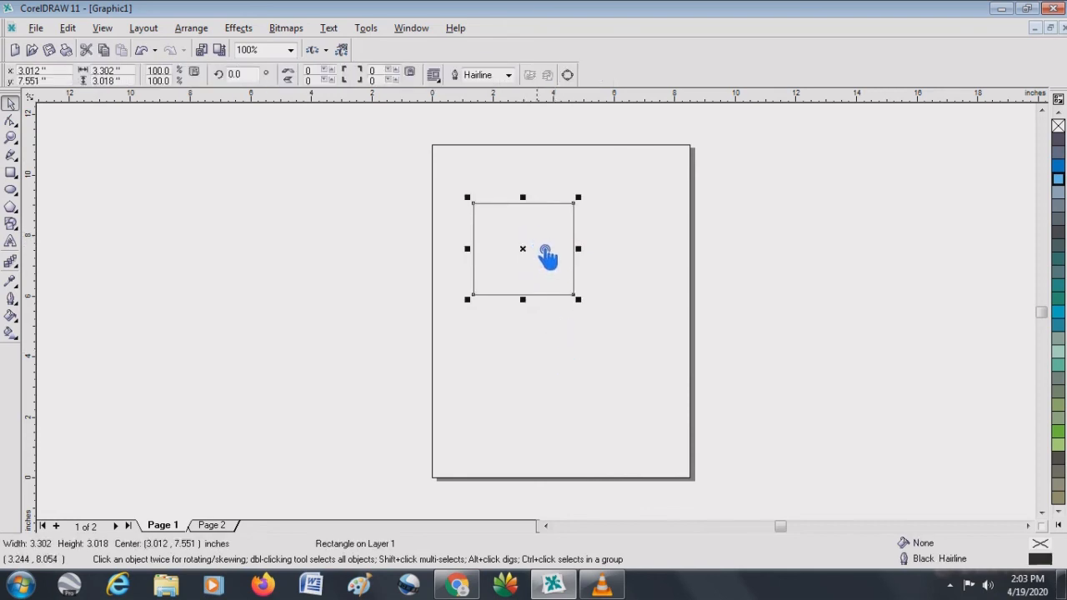
left_click(546, 221)
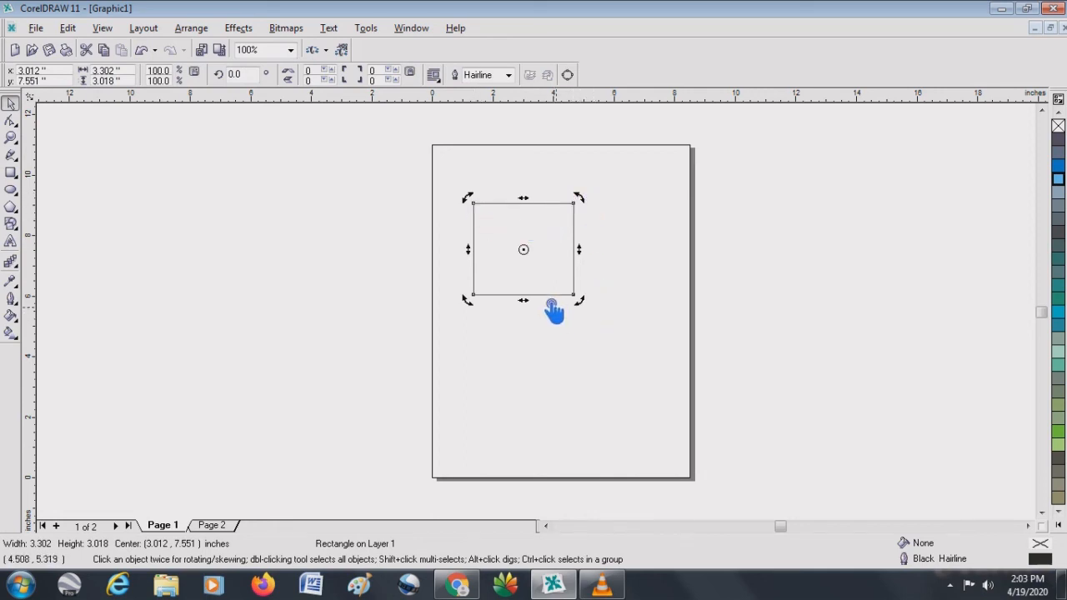
- Skew the rectangle sideways along its top edge and back, and skew it vertically along its side edge and back
left_click(532, 205)
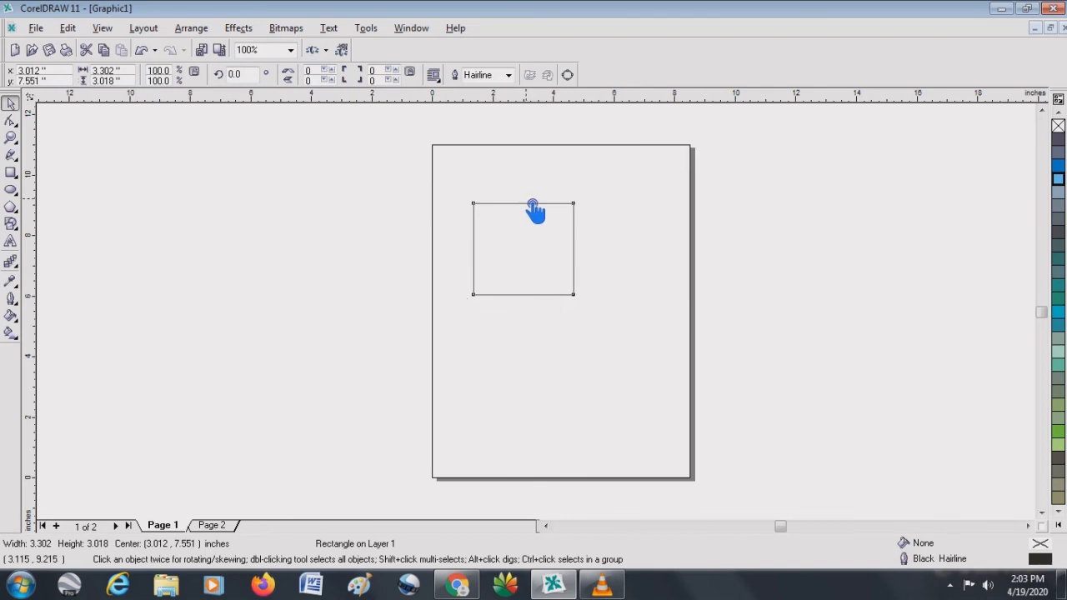
left_click_drag(532, 205, 594, 206)
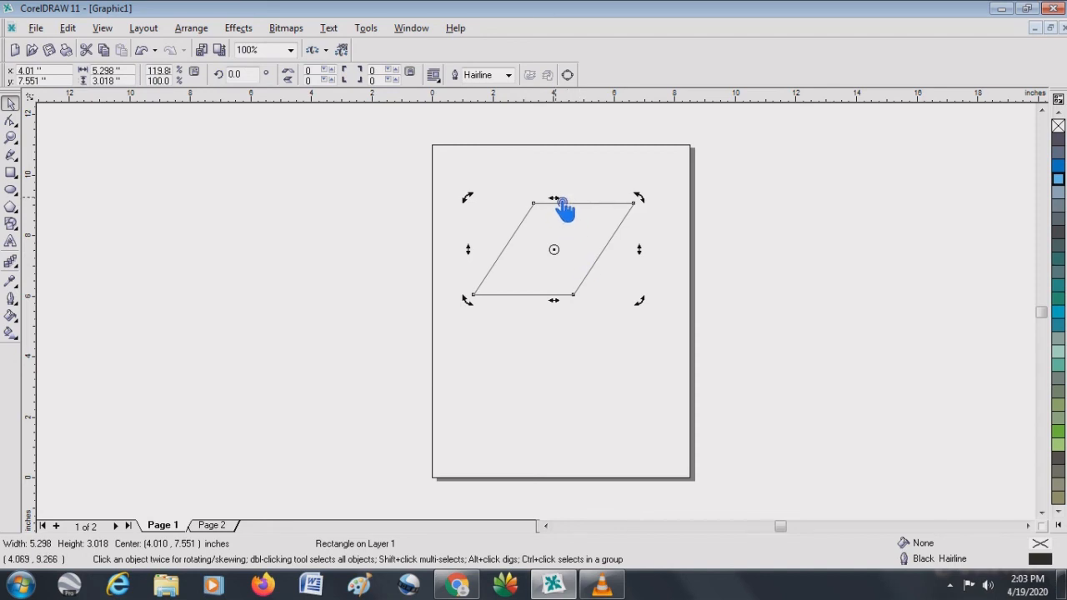
mouse_move(554, 200)
left_mouse_down()
mouse_move(459, 215)
mouse_move(567, 203)
left_mouse_up()
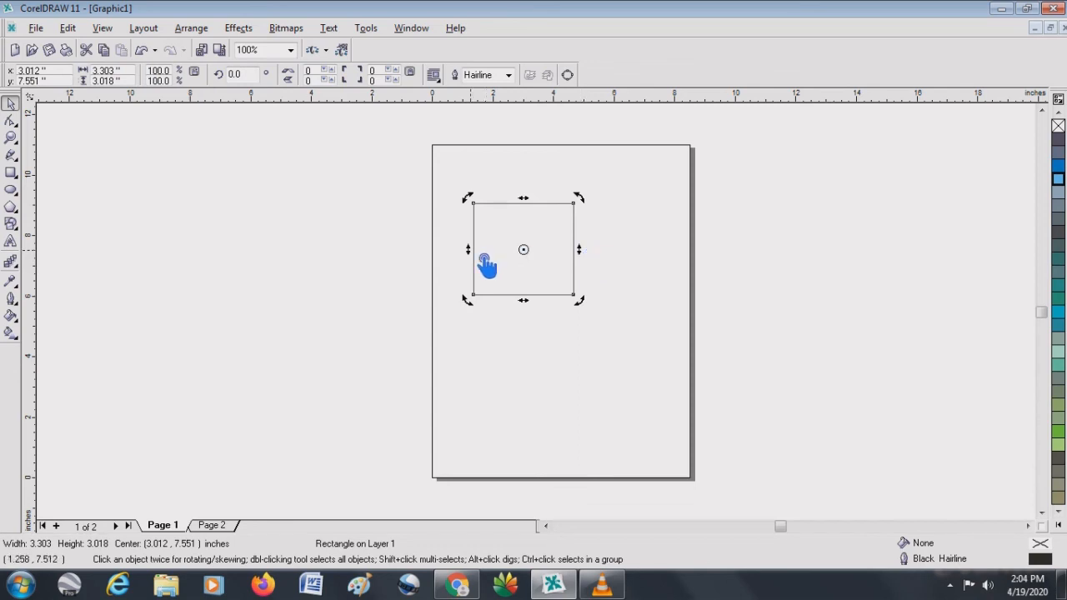
left_click_drag(585, 254, 590, 172)
left_click_drag(590, 218, 595, 304)
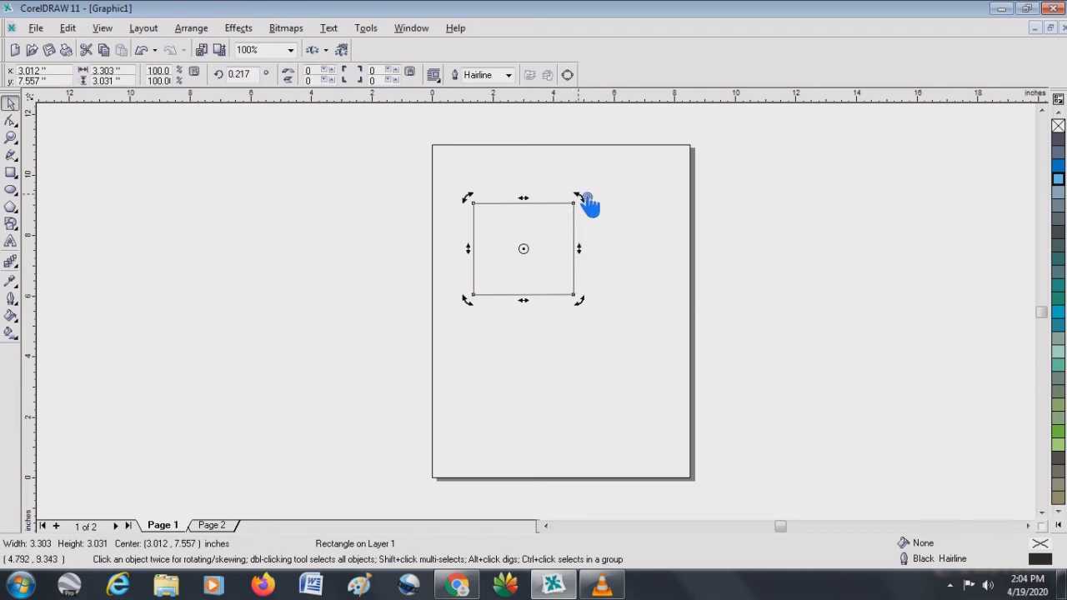
- Rotate the rectangle clockwise about its center to an angle of about 308 degrees
left_click_drag(587, 197, 586, 206)
left_click_drag(587, 206, 601, 273)
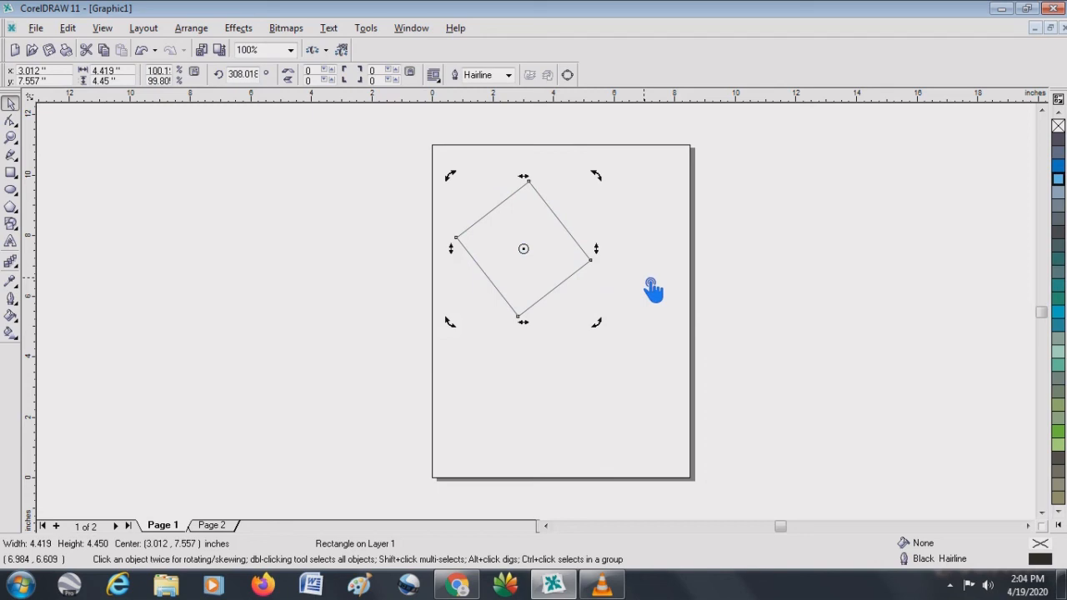
left_click(539, 276)
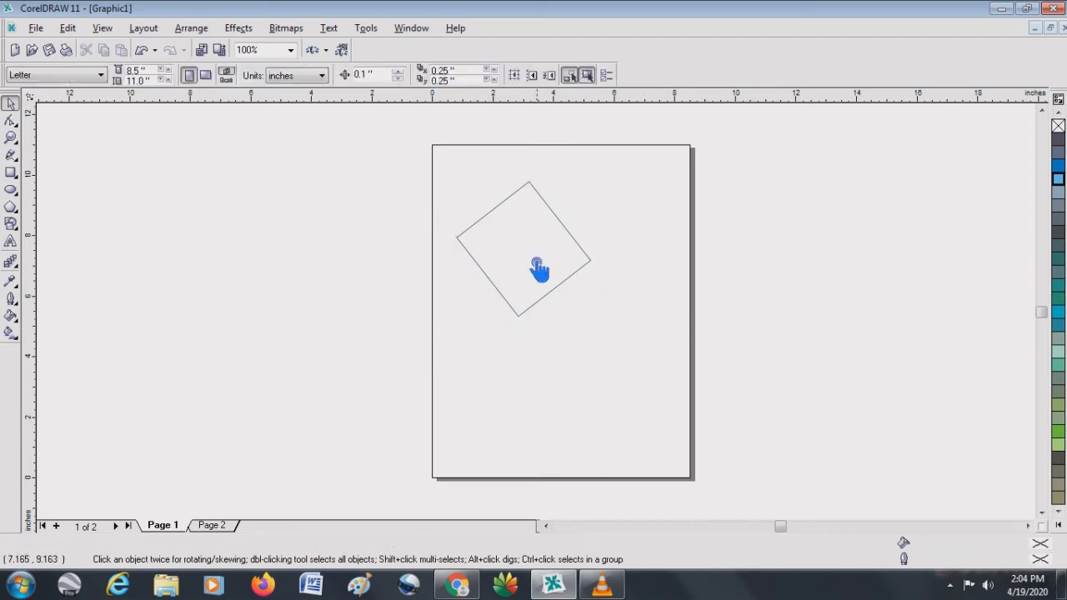
- Move the rotated rectangle about 3.4 inches left so it straddles the page edge, and delete it
left_click_drag(542, 224, 426, 224)
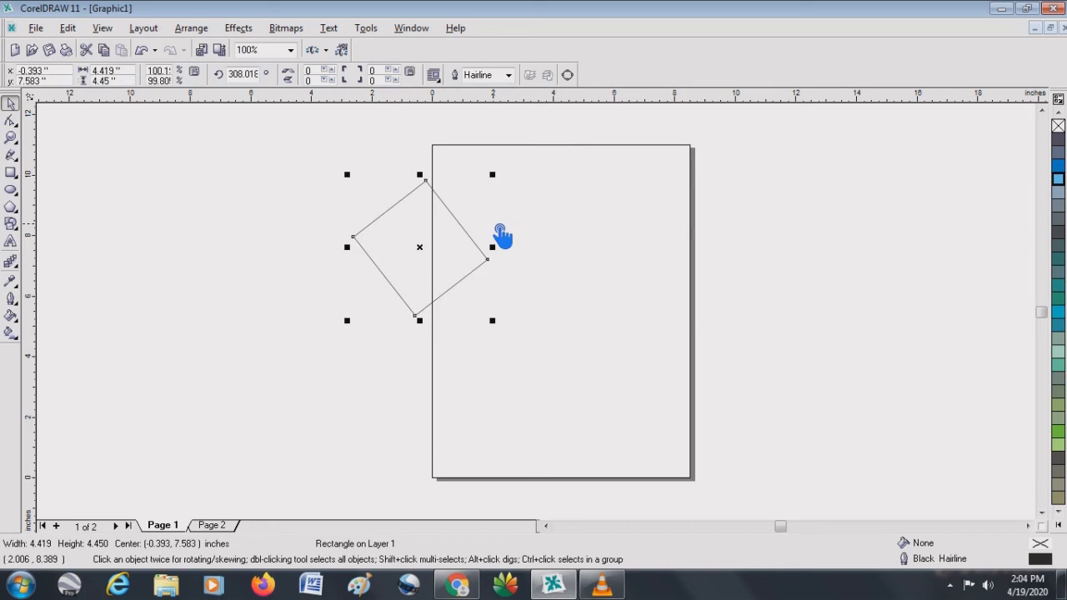
key("Delete")
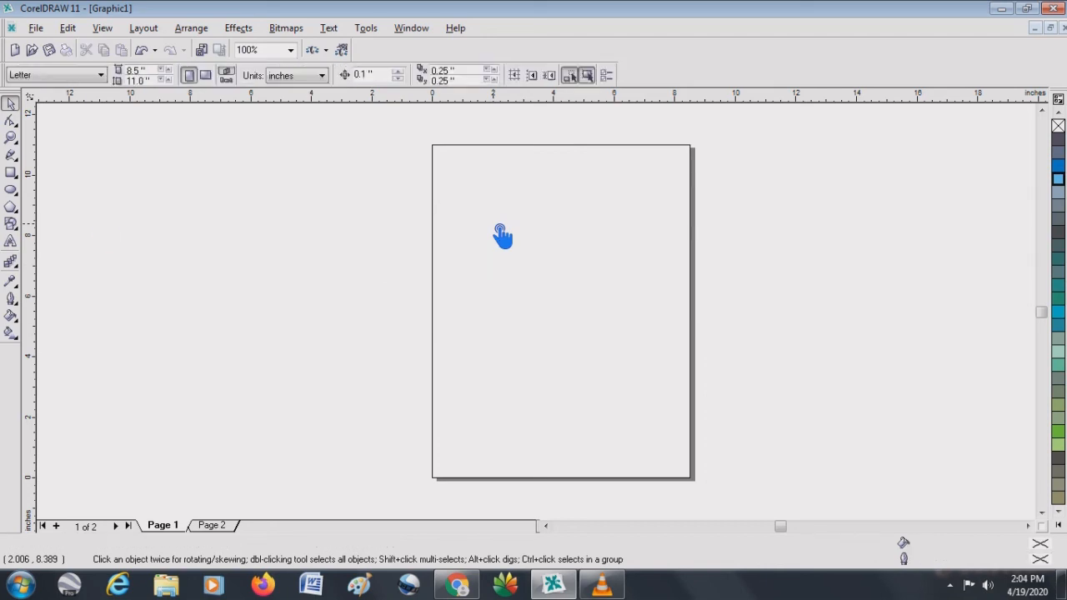
- Draw a rectangle about 2.89 by 2.99 inches, centered at about 2.83, 7.90 inches, and fill it with Moon Green
left_click(11, 173)
left_click_drag(474, 193, 562, 284)
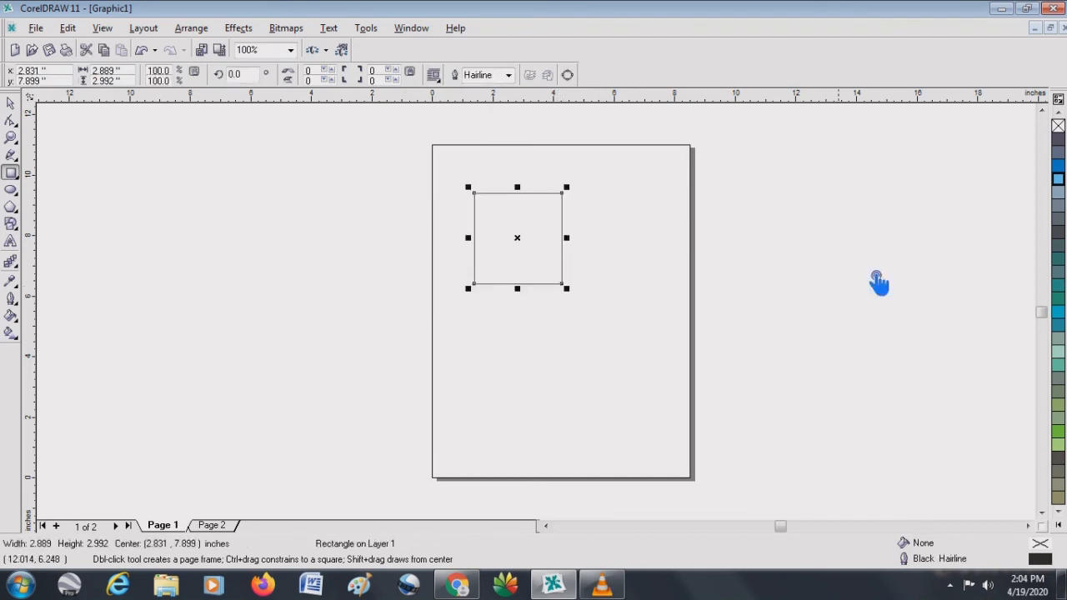
left_click(1060, 446)
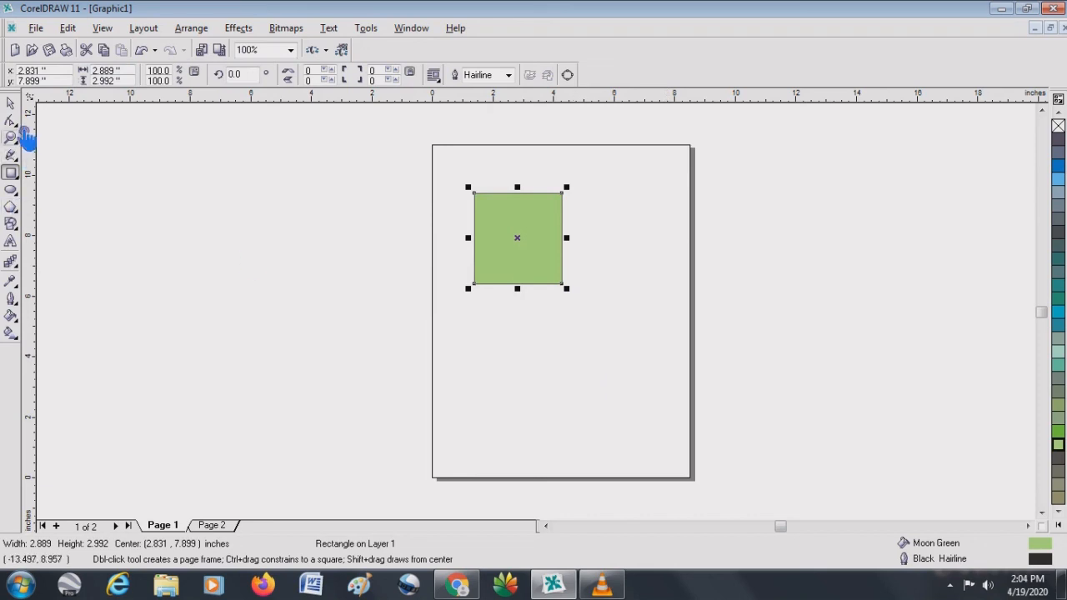
- Skew and rotate the green rectangle into a right-leaning parallelogram near the top of the page
left_click(12, 104)
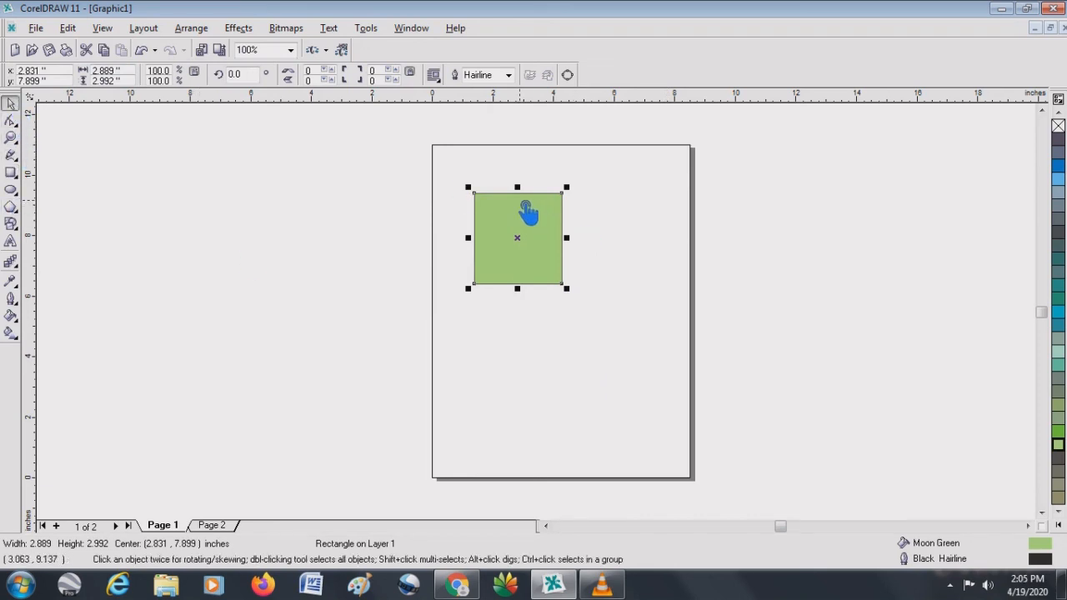
left_click(527, 210)
left_click_drag(520, 188, 484, 209)
left_click_drag(579, 241, 581, 184)
left_click_drag(579, 143, 614, 200)
left_click(60, 238)
- Draw an ellipse about 2.79 by 2.86 inches, centered at about 5.26, 4.53 inches, and fill it with Ice Blue
left_click(10, 190)
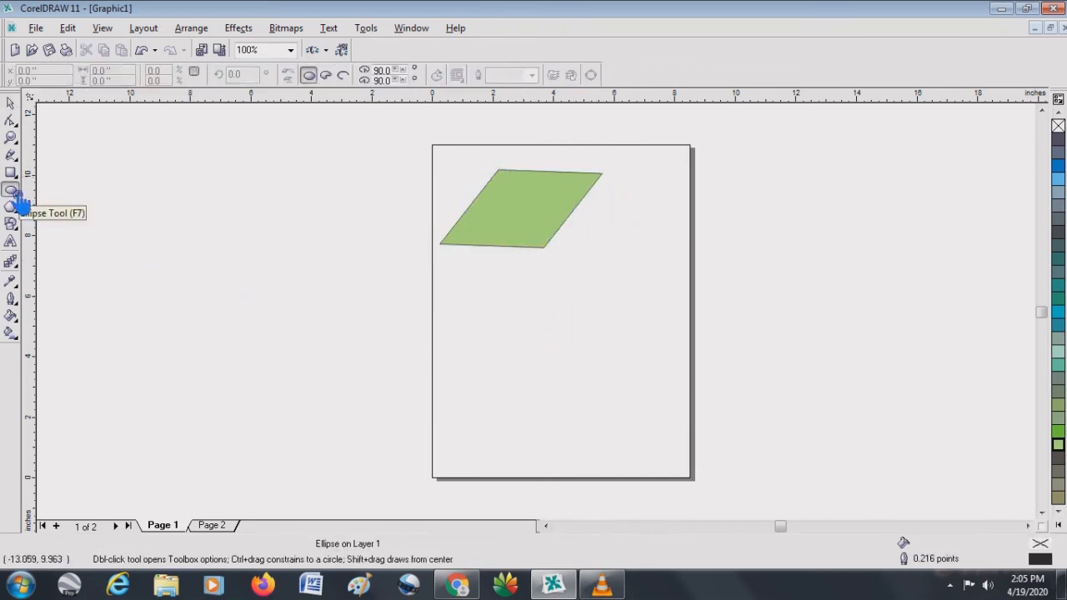
left_click_drag(550, 298, 641, 392)
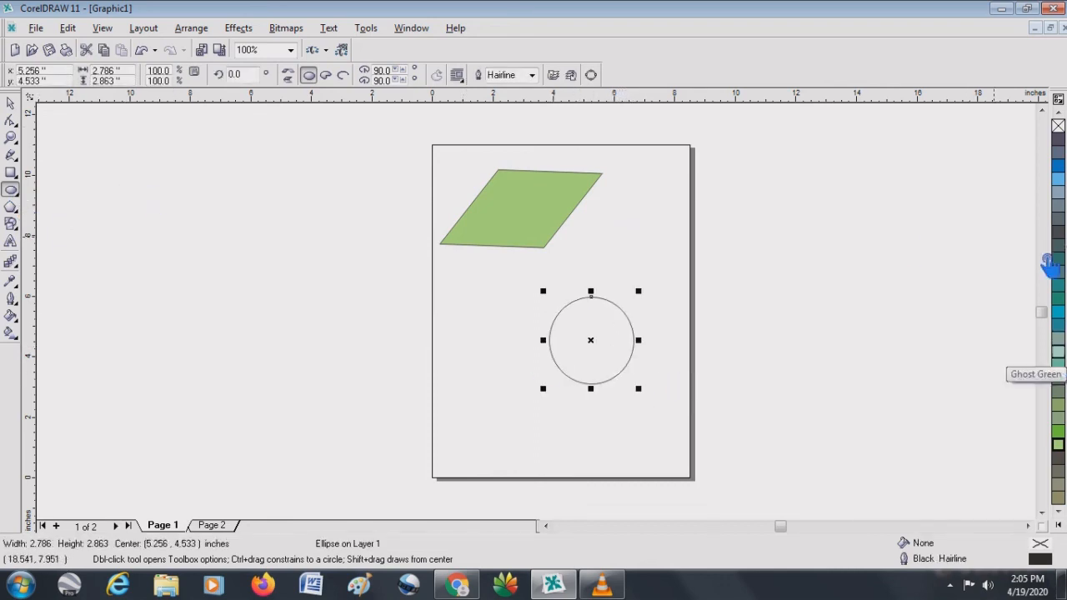
left_click(1058, 179)
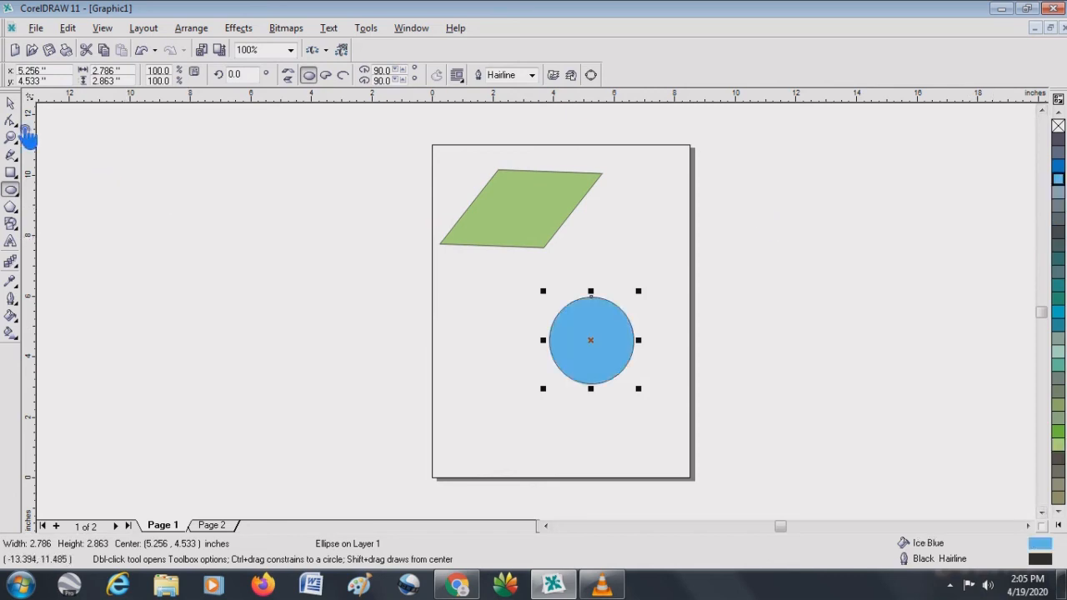
- Cut a wedge out of the blue ellipse by its node, making a pie from 90 to about 4.9 degrees
left_click(10, 103)
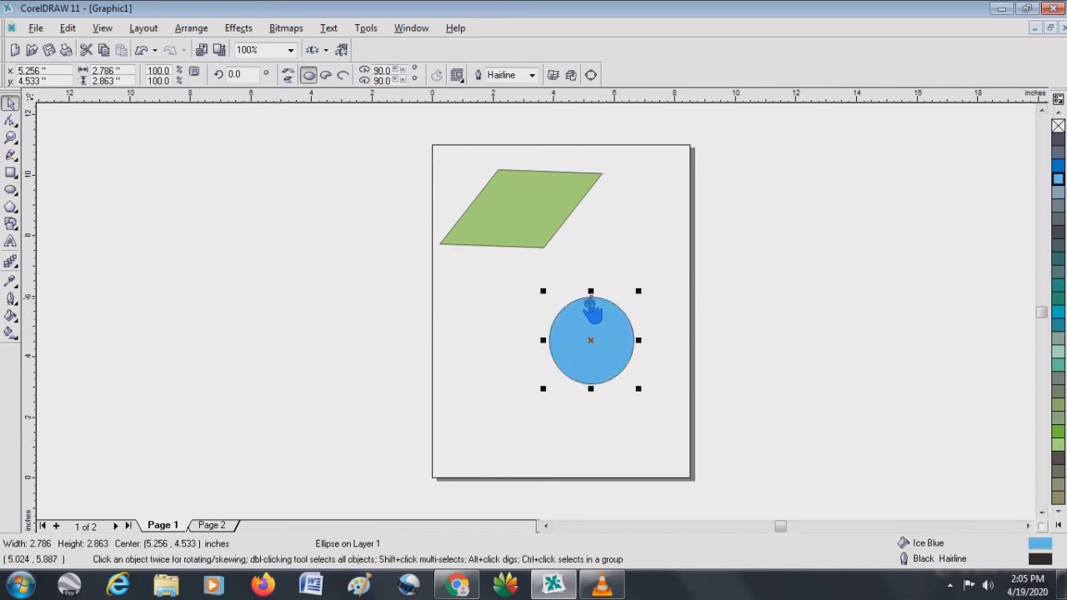
left_click_drag(594, 298, 639, 341)
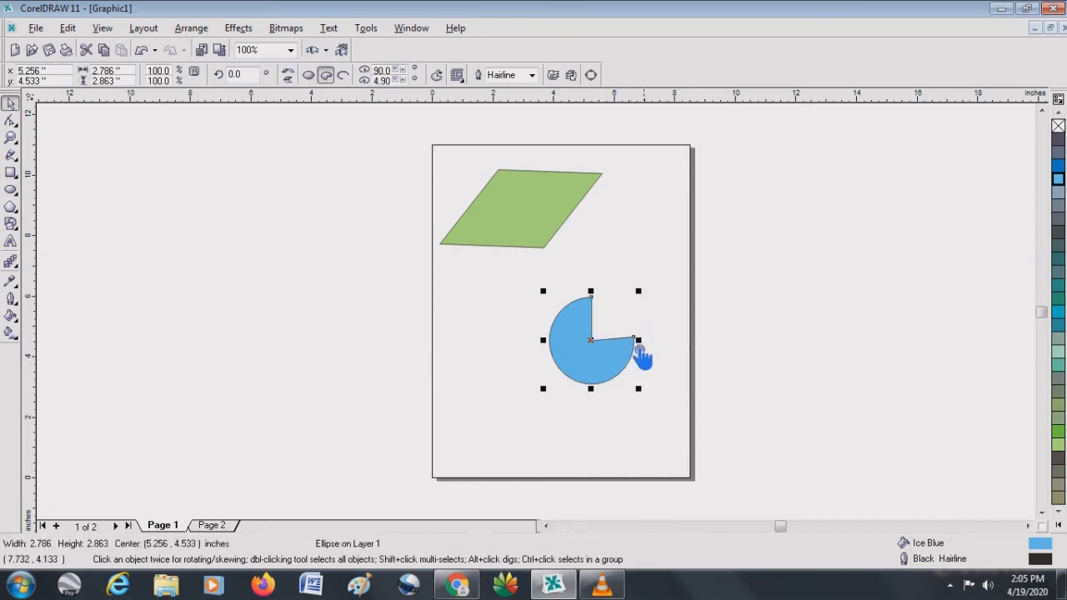
left_click(642, 349)
left_click(633, 341)
left_click(640, 337)
left_click(593, 312)
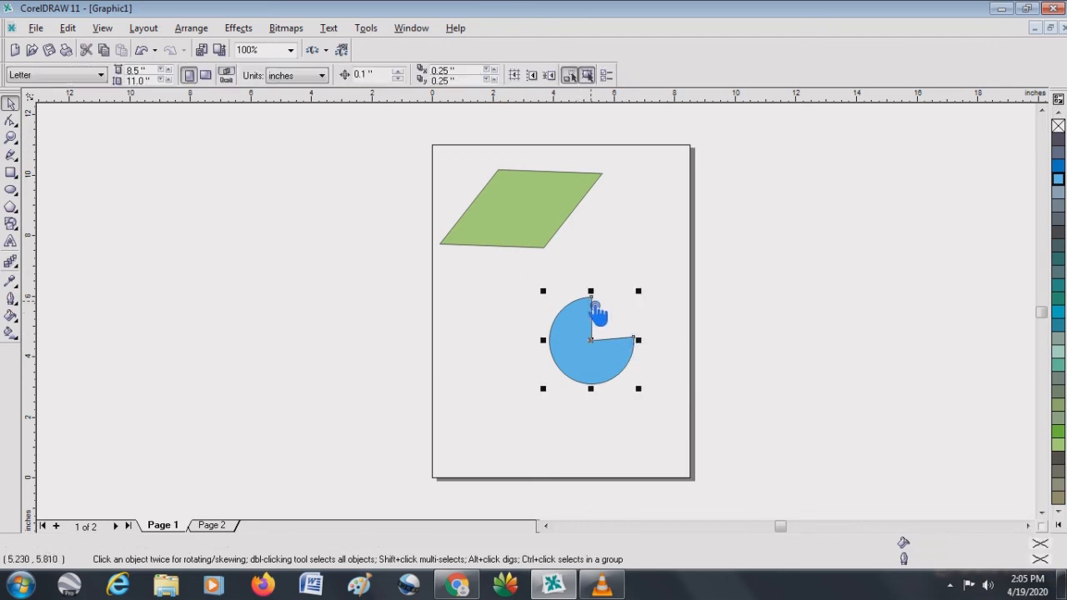
- Turn the pie into an open arc and back, setting its start angle to about 61.7 and end angle to about 285 degrees
left_click_drag(589, 299, 557, 318)
left_click(562, 321)
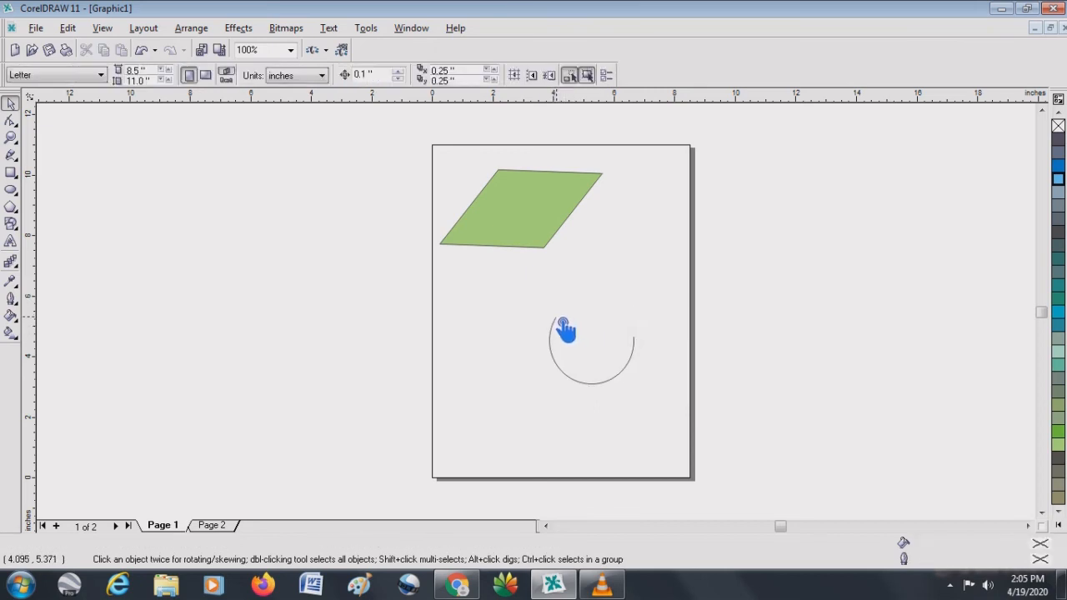
left_click(564, 328)
left_click_drag(564, 330, 609, 307)
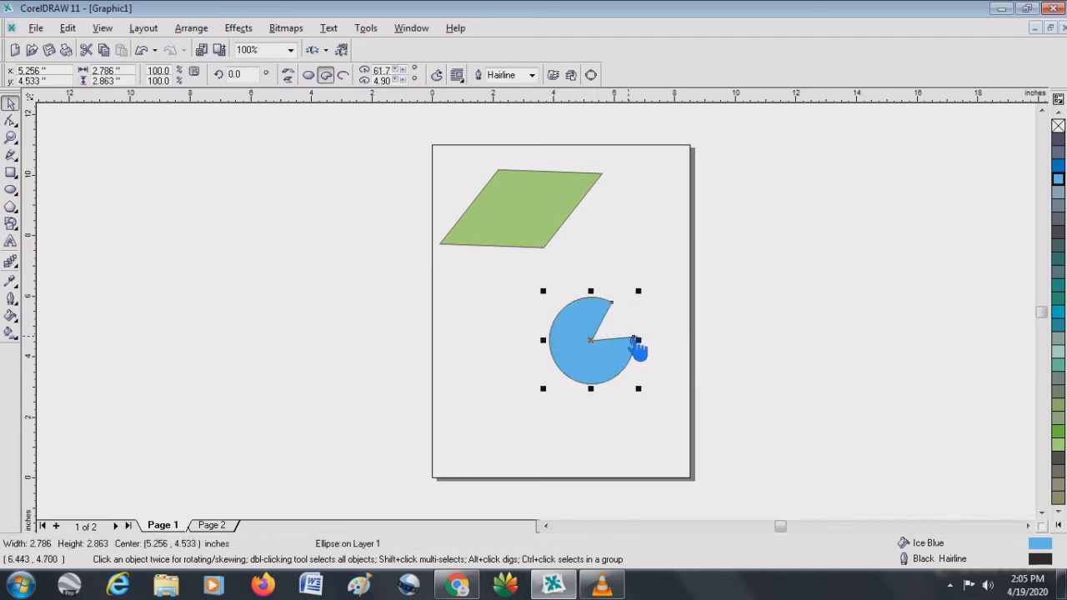
left_click_drag(637, 340, 611, 384)
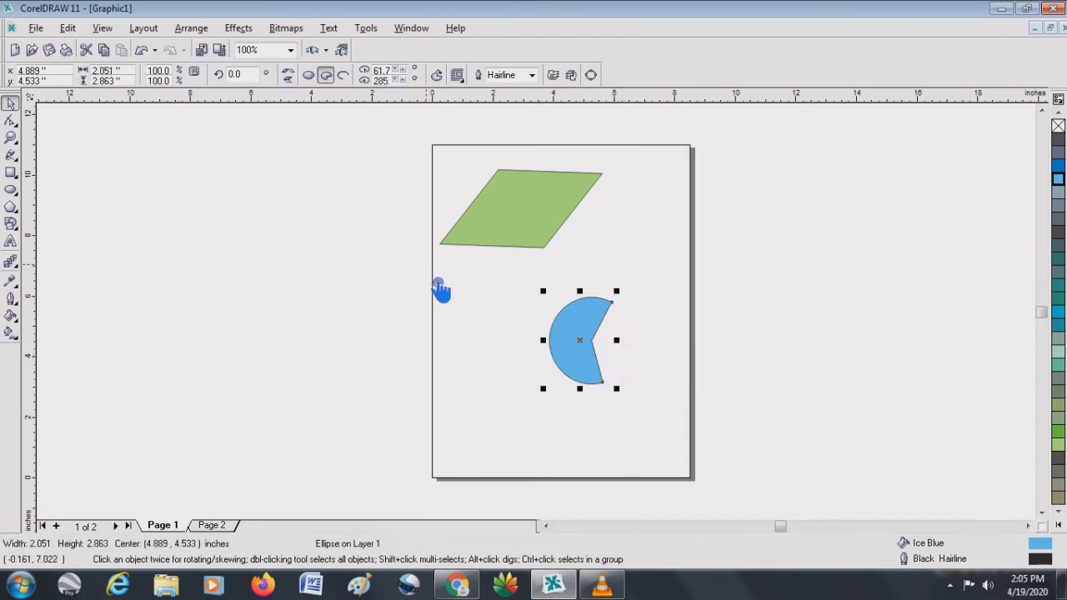
- Draw a pentagon about 2.50 by 2.71 inches, centered at about 7.35, 7.71 inches, and fill it with Orange
left_click(17, 219)
left_click_drag(615, 202, 740, 306)
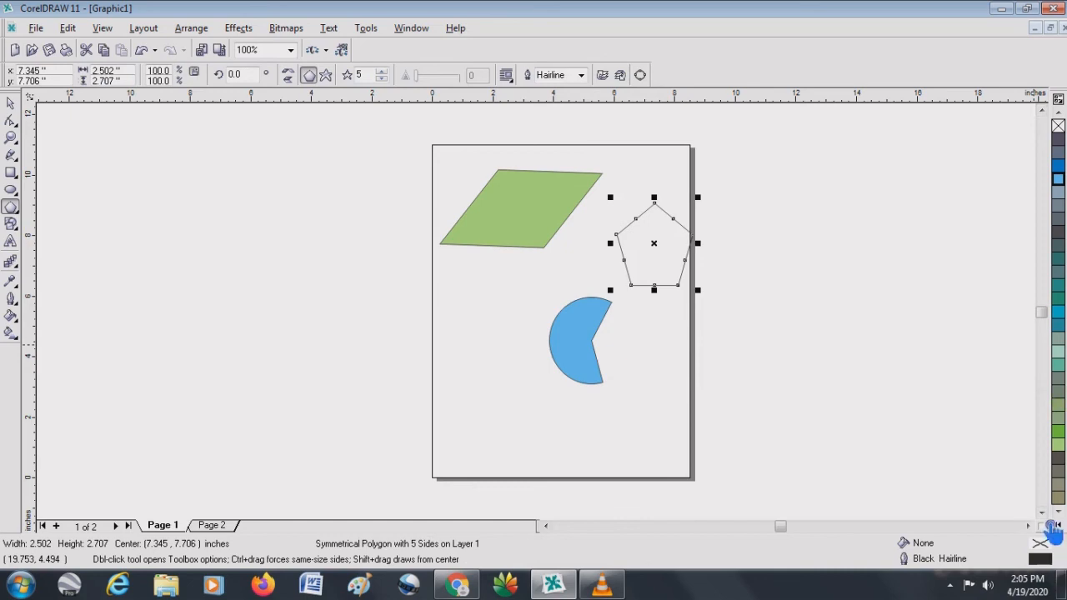
left_click(1059, 512)
left_click(1059, 512)
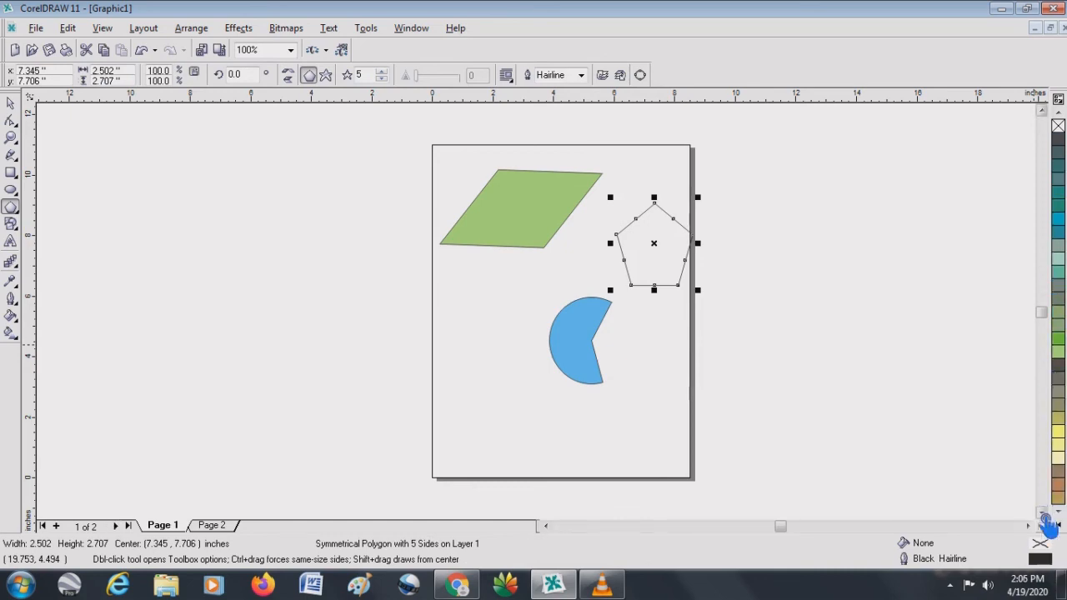
left_click(1059, 526)
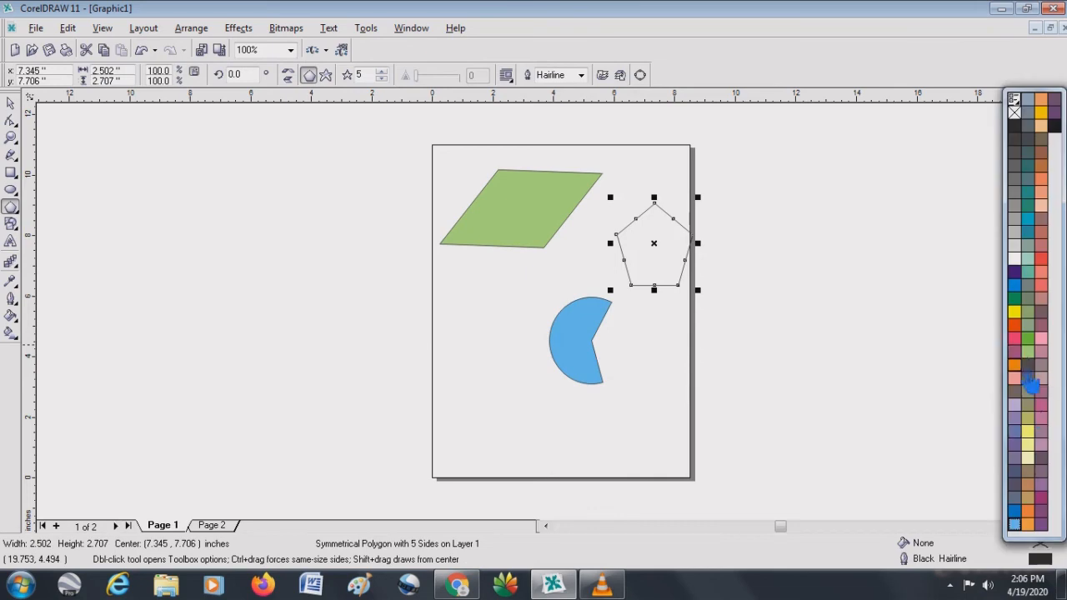
left_click(1015, 367)
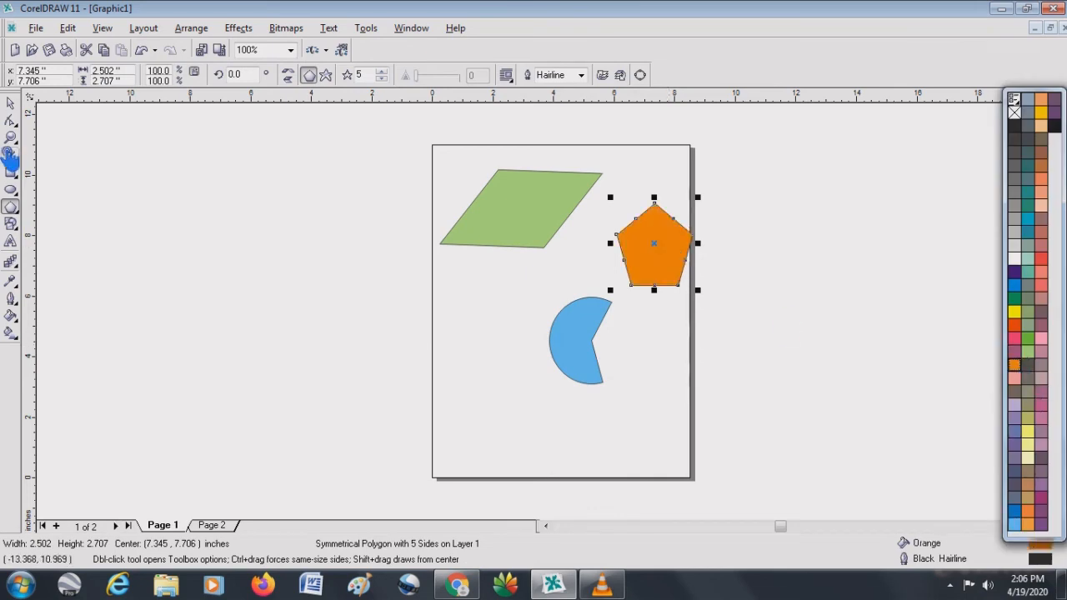
- Move the orange pentagon to about 7.68, 7.11 inches and pull its upper-left side node outward to form a five-pointed star
left_click(10, 103)
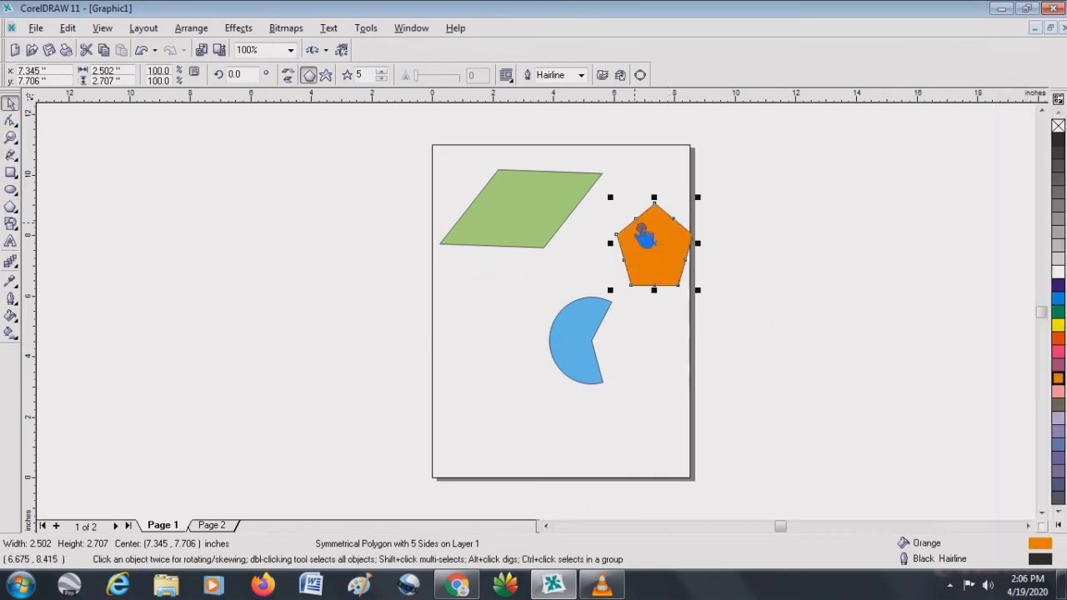
left_click_drag(646, 234, 656, 251)
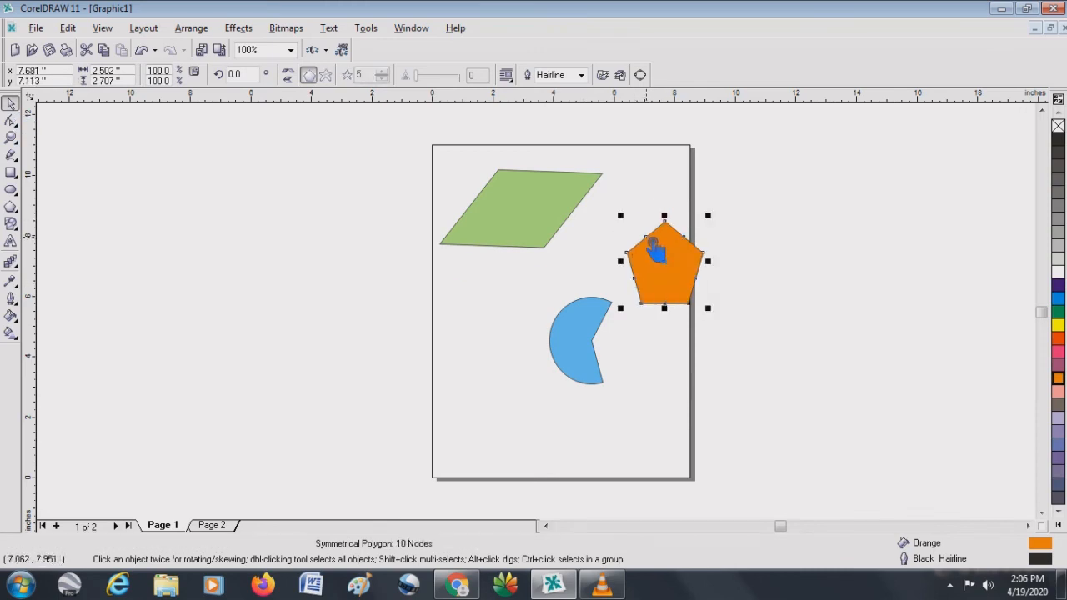
left_click(646, 236)
left_click_drag(647, 240, 617, 189)
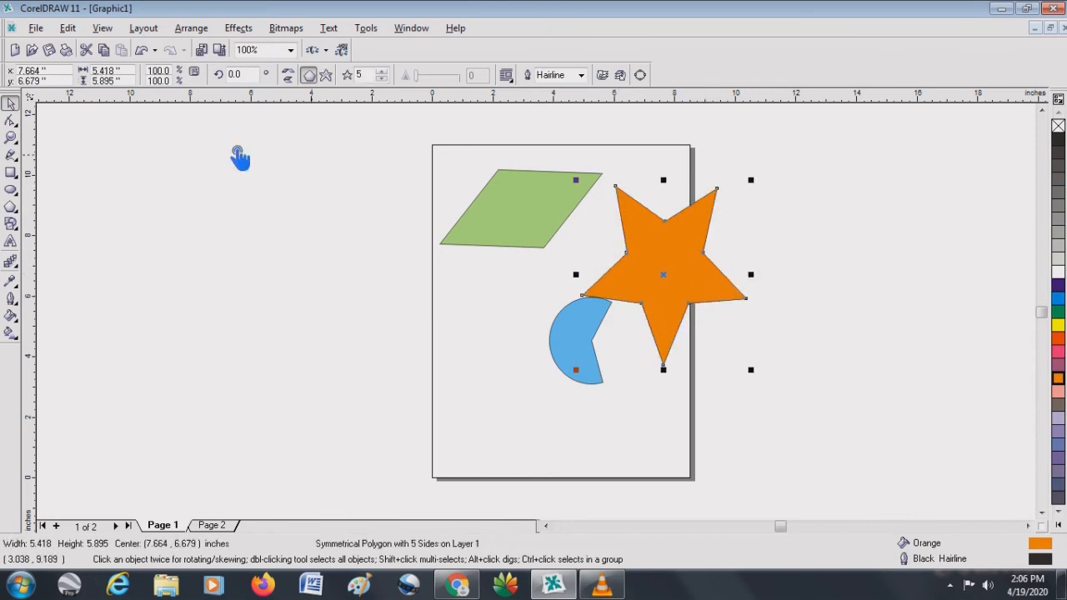
- Delete the green parallelogram, the blue pie and the orange star together
left_click(405, 215)
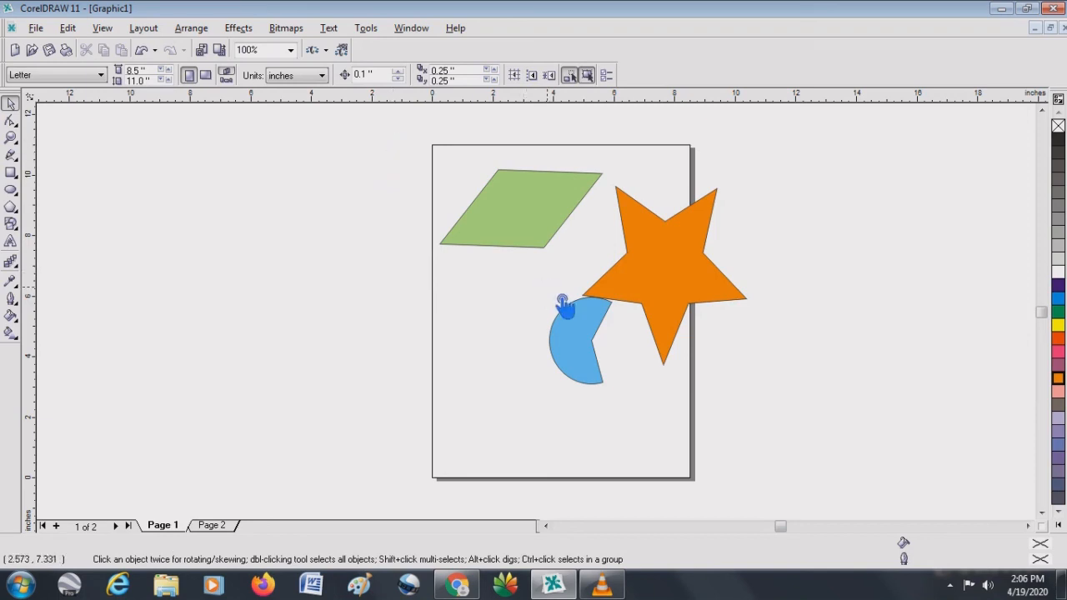
left_click_drag(563, 305, 774, 442)
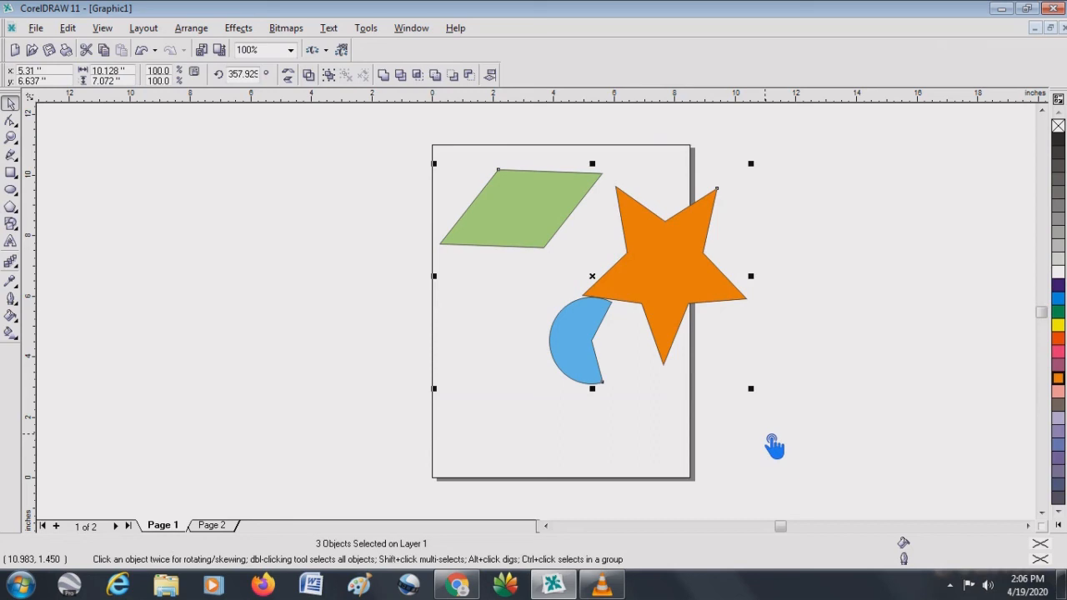
key("Delete")
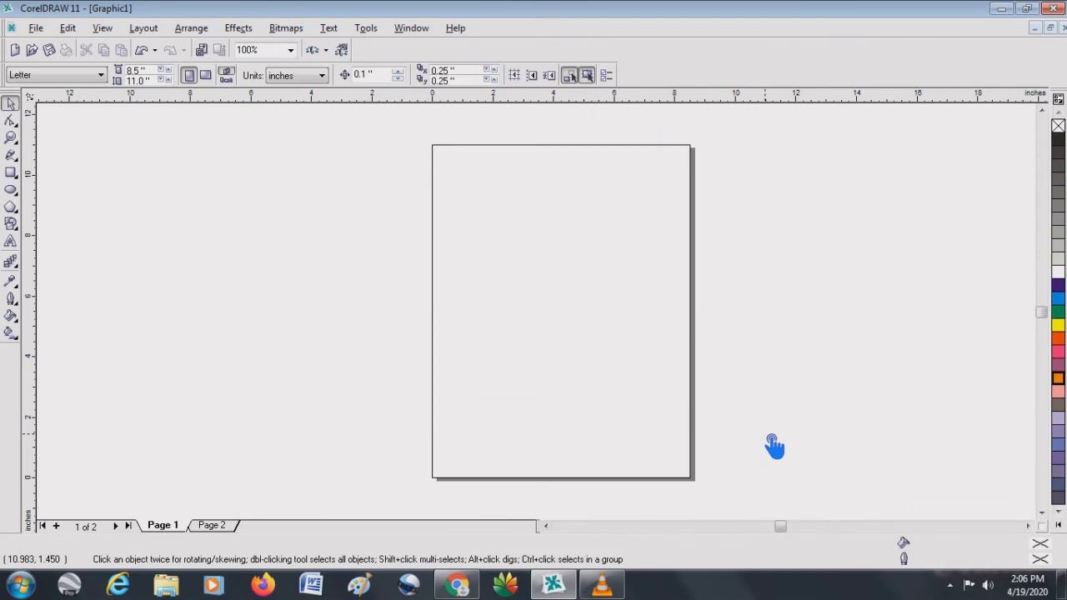